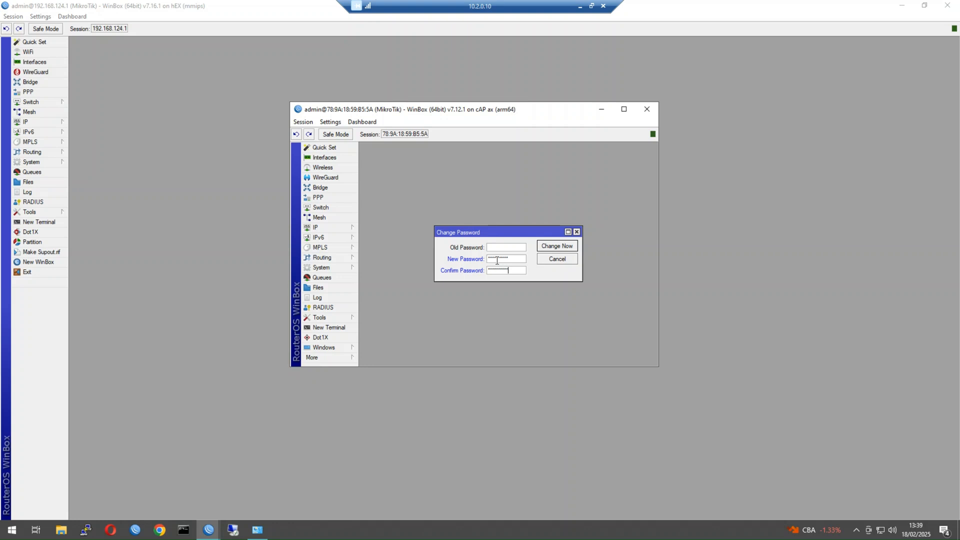
Confirm the new admin password, then move and enlarge the cAP ax session window.
key(Return)
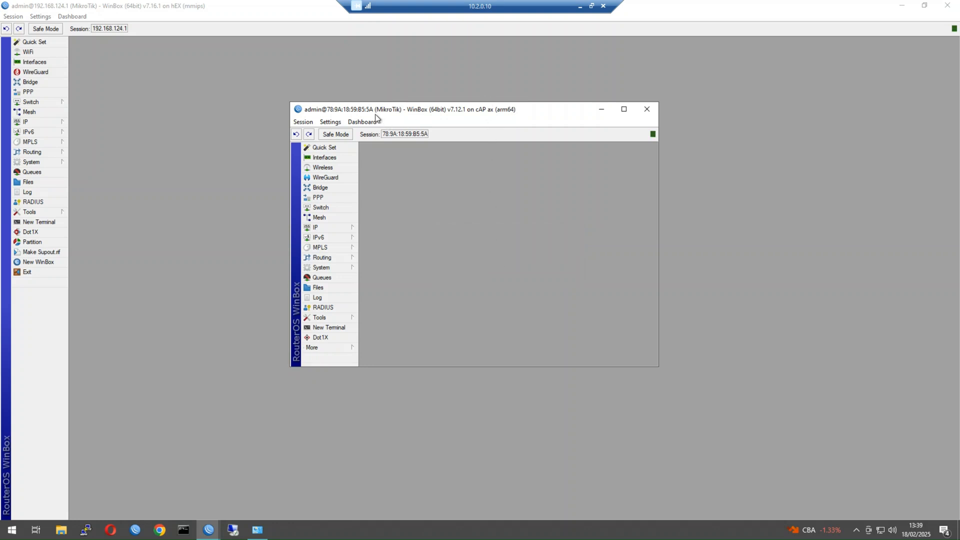
drag(376, 115, 307, 95)
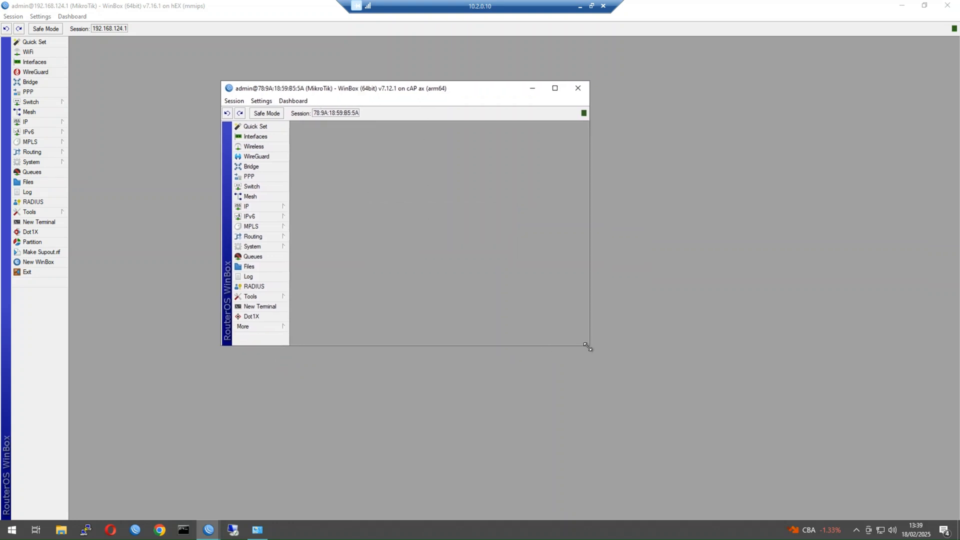
drag(587, 346, 687, 406)
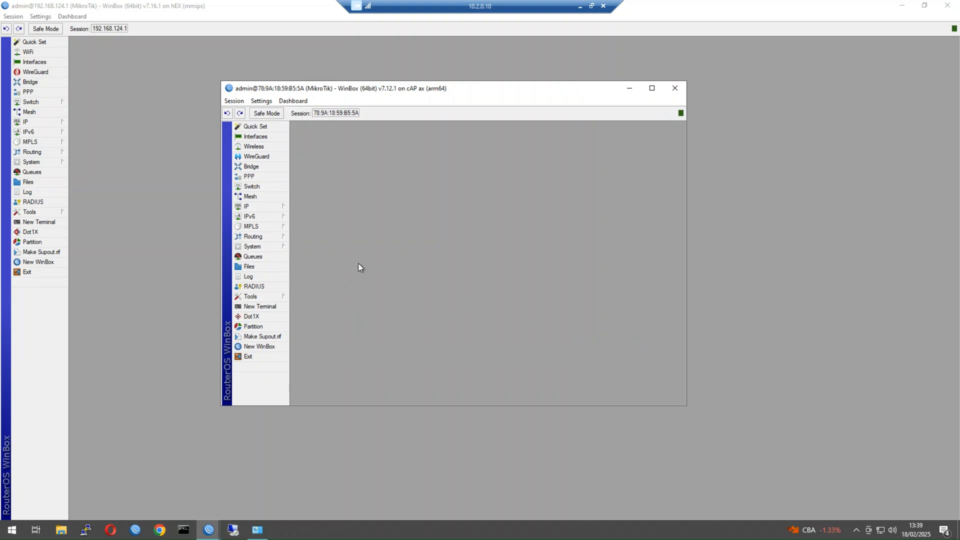
click(272, 250)
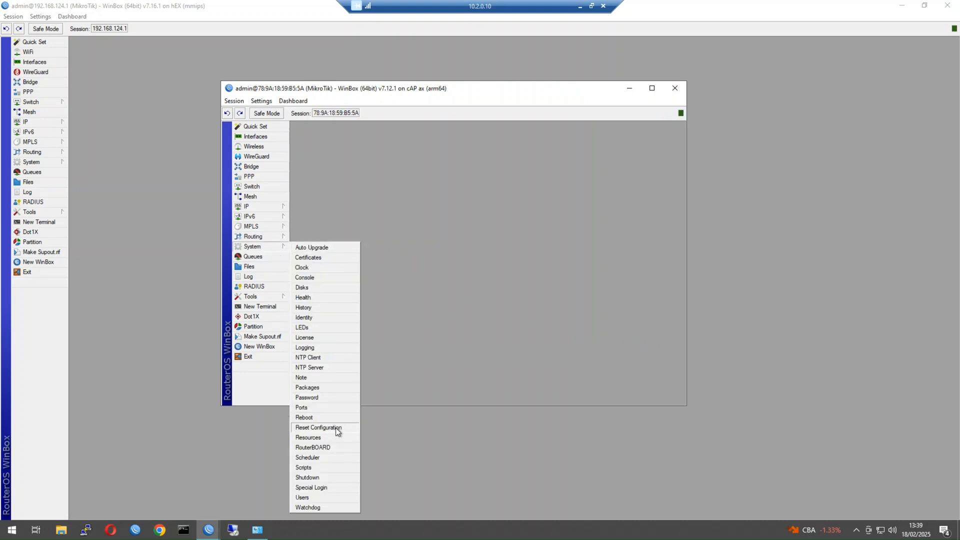
click(336, 428)
click(417, 238)
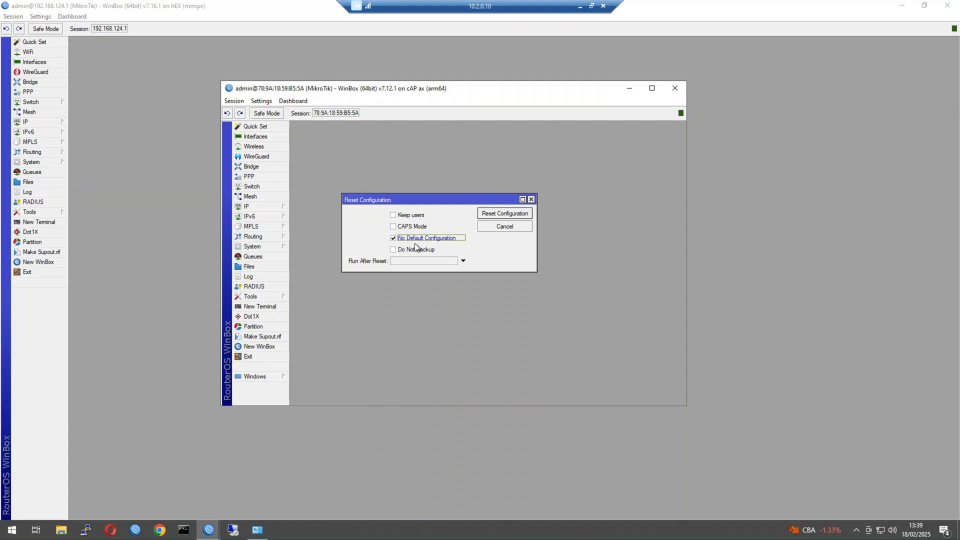
click(523, 212)
click(266, 247)
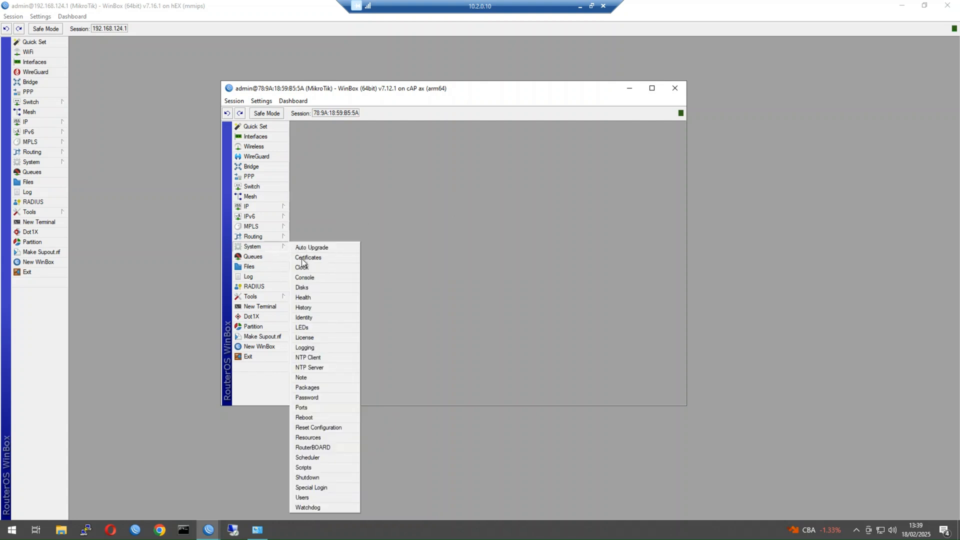
click(331, 427)
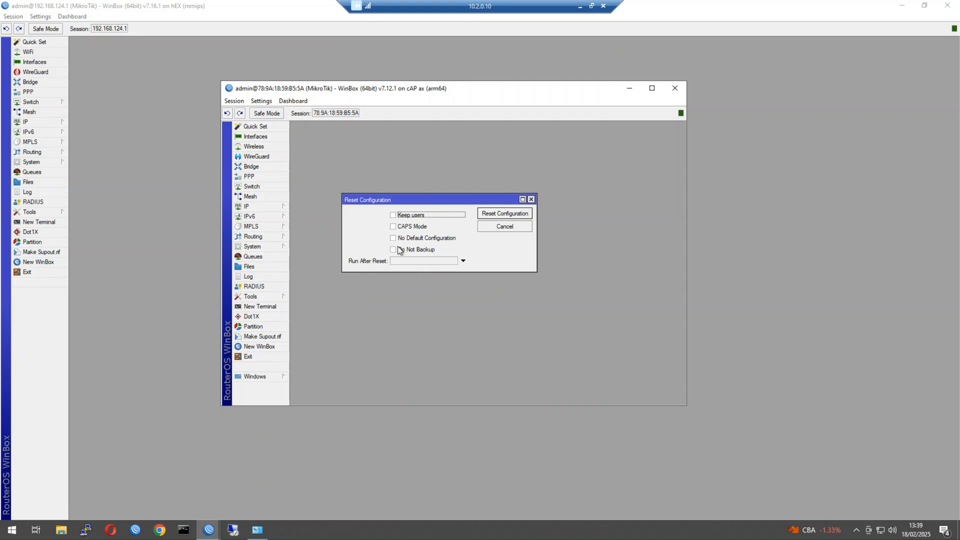
click(399, 227)
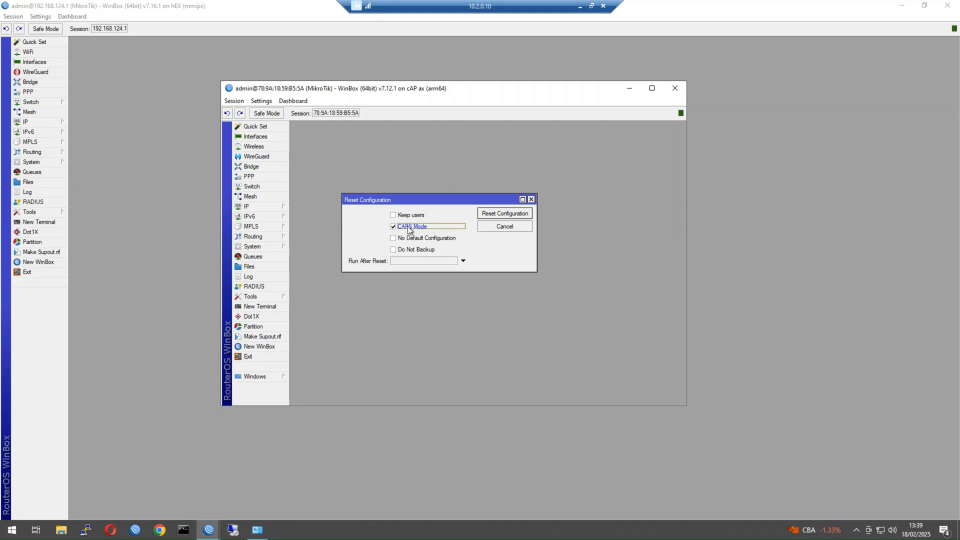
click(532, 200)
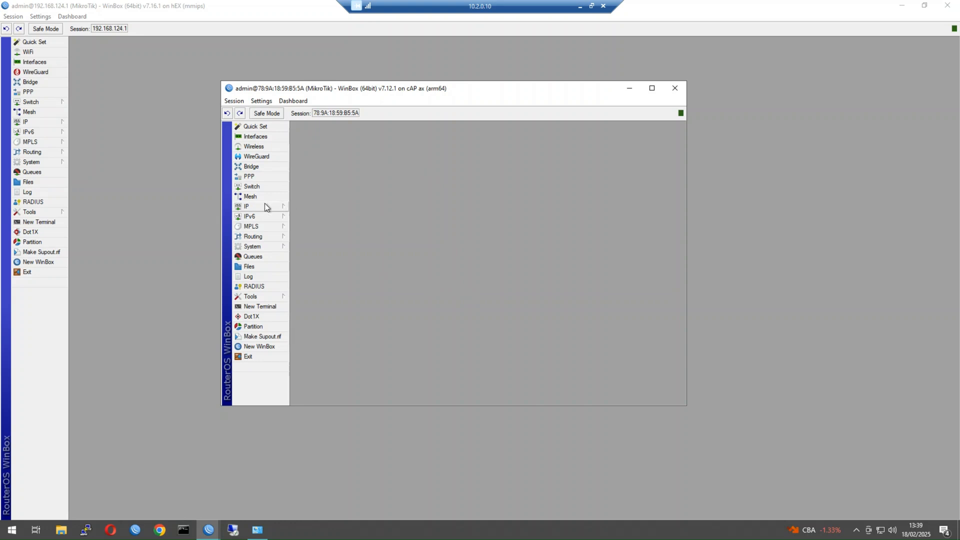
Add a bridge named lan_bridge, reviewing its STP tab before saving.
click(265, 168)
click(297, 201)
click(297, 200)
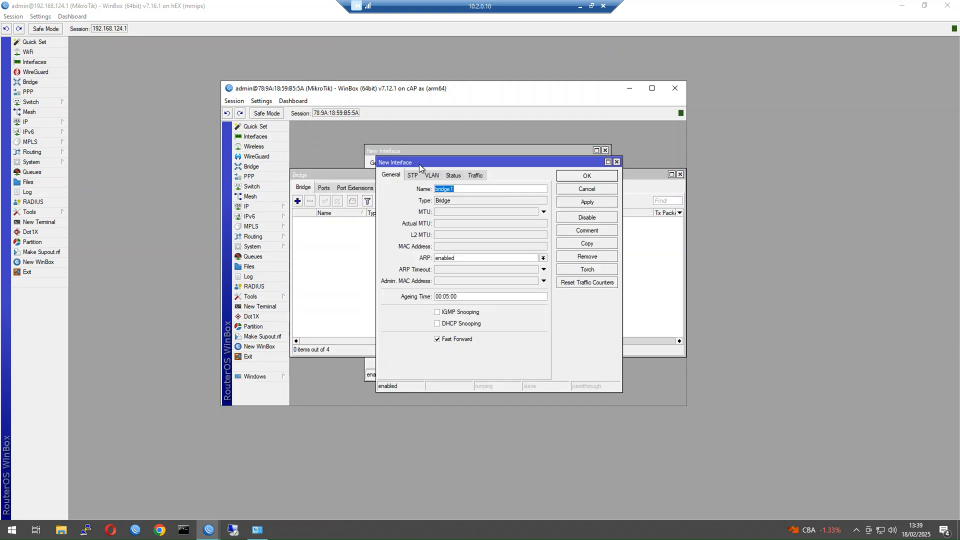
click(616, 162)
click(539, 151)
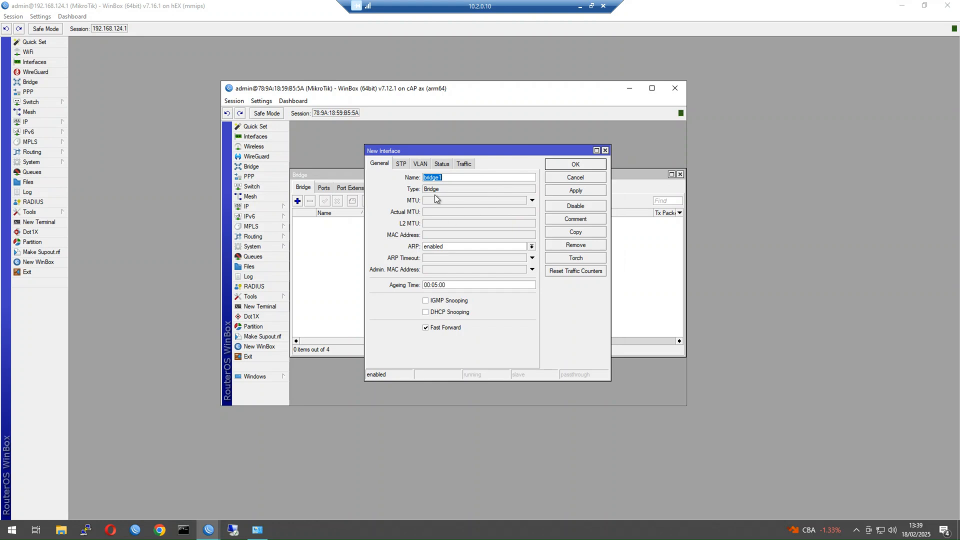
text(an)
key(BackSpace)
text(lan_bridge)
click(399, 164)
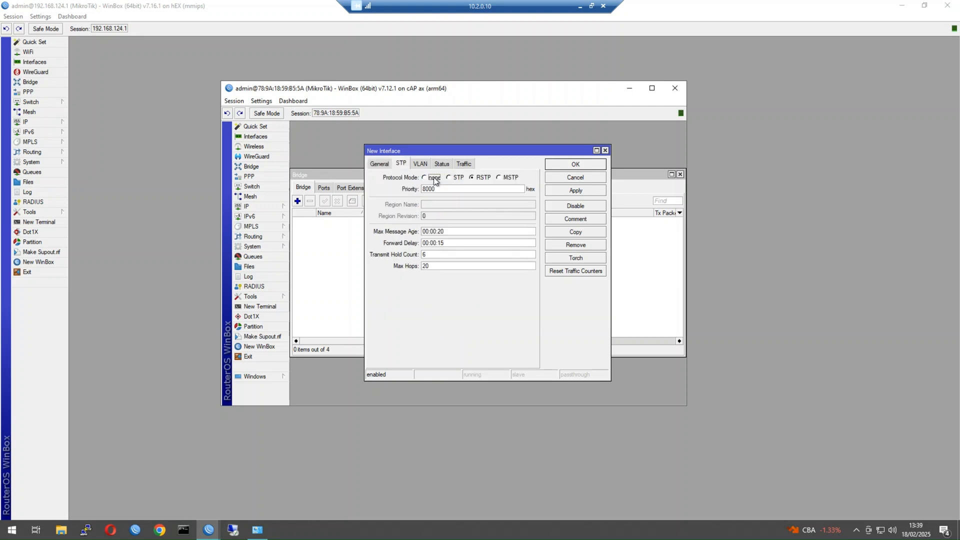
click(560, 165)
Add ether1, wifi1 and wifi2 as ports of lan_bridge.
click(325, 189)
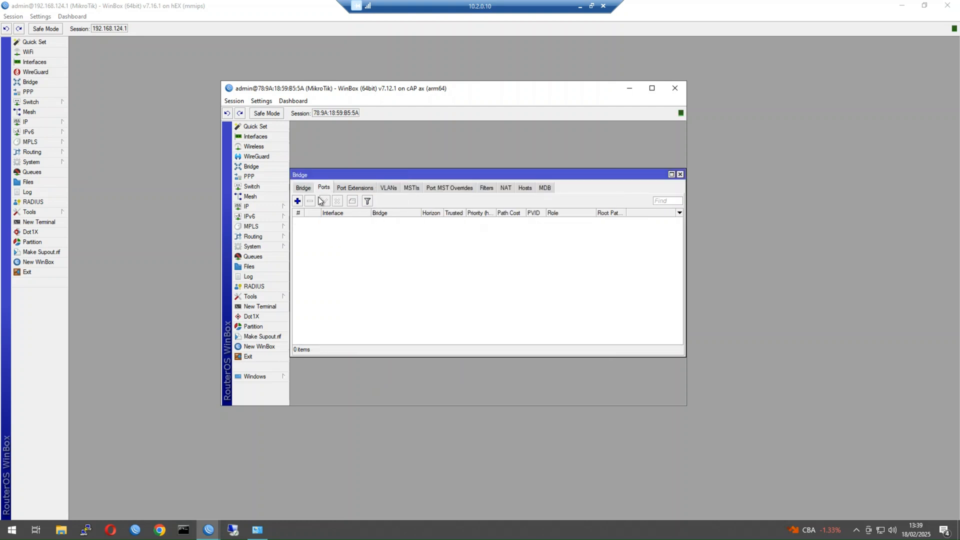
click(297, 201)
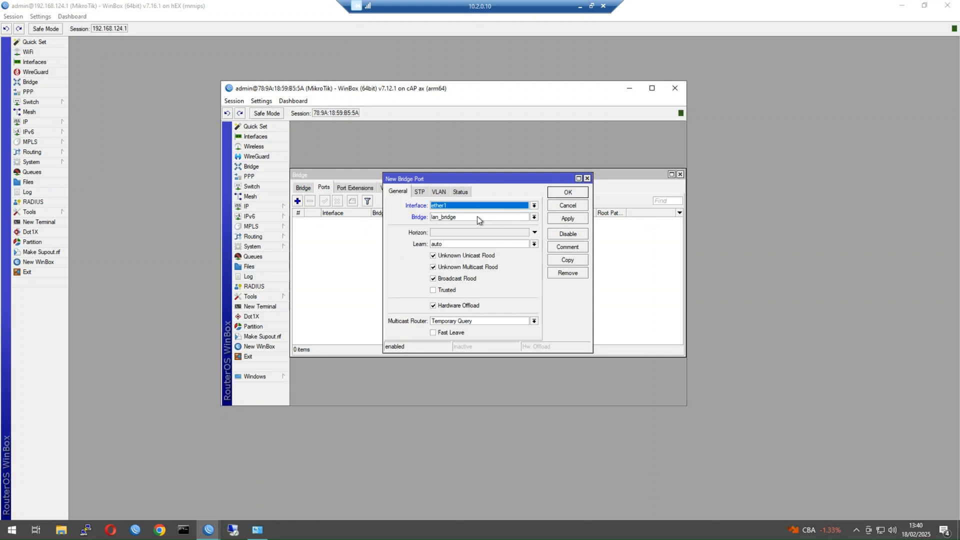
click(566, 194)
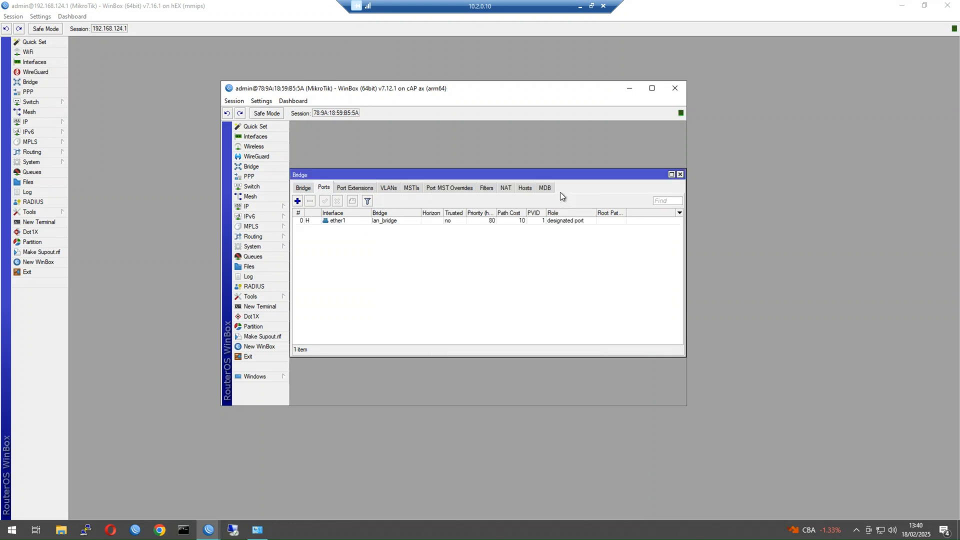
click(298, 201)
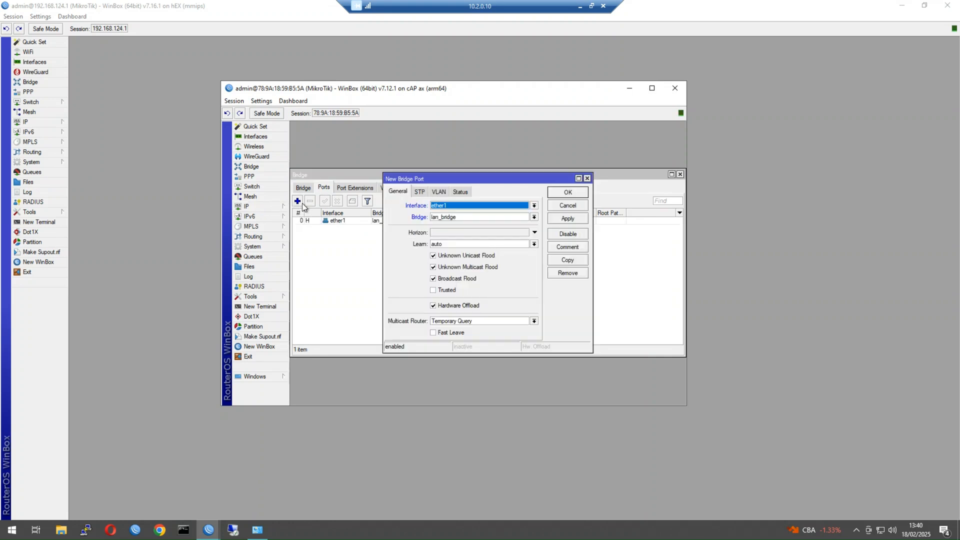
click(482, 207)
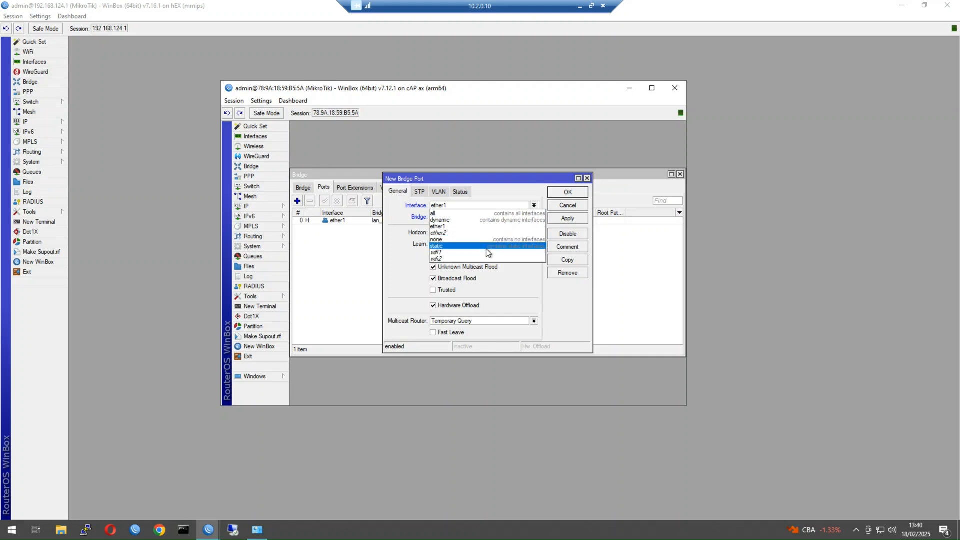
click(489, 253)
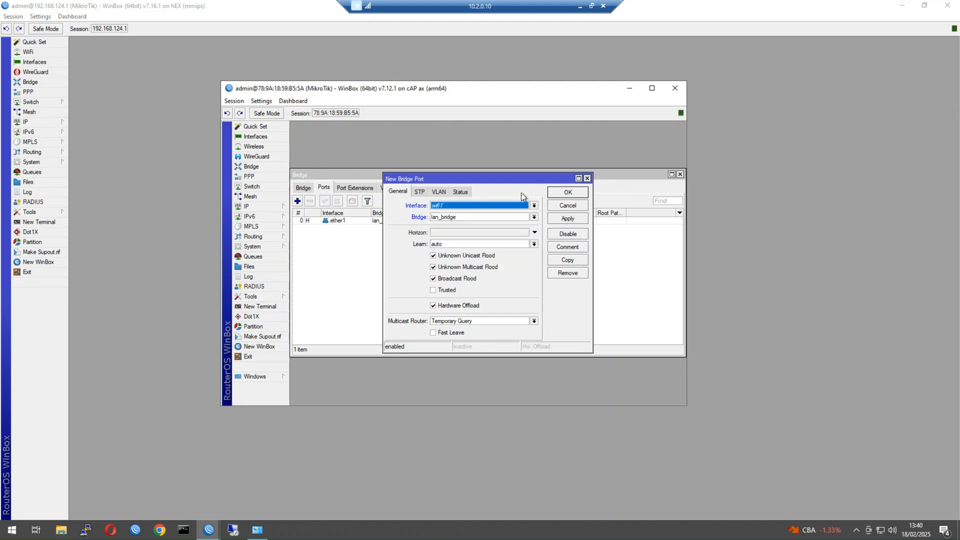
click(559, 194)
click(297, 200)
click(470, 206)
click(473, 259)
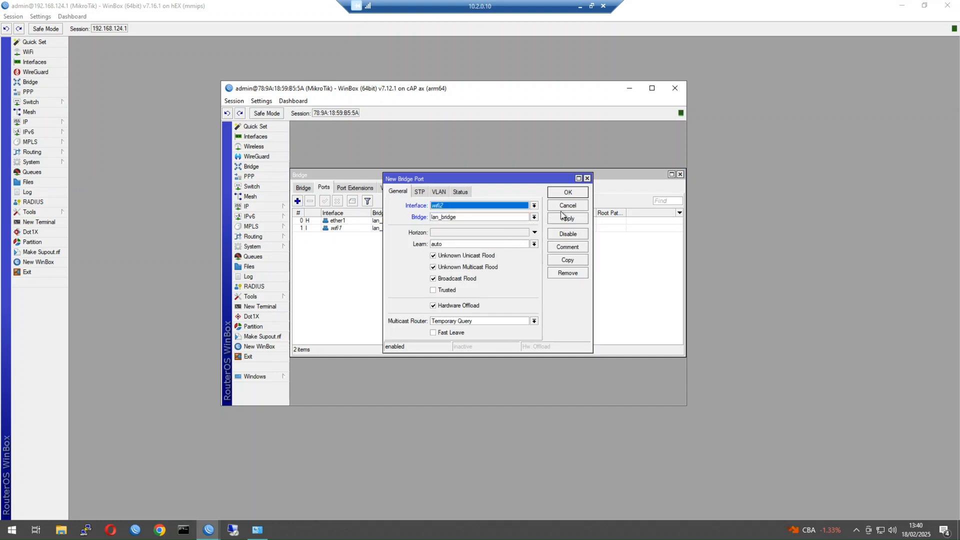
click(563, 194)
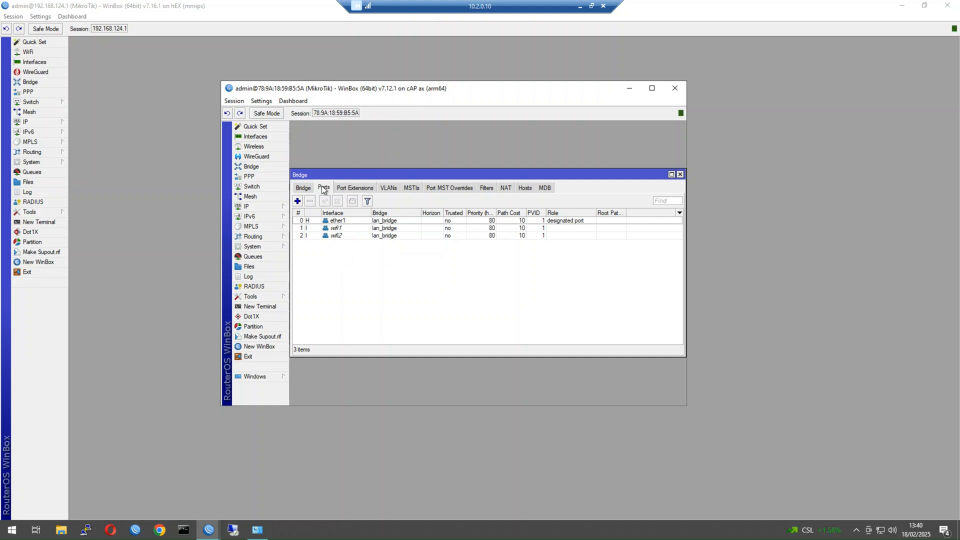
Reposition the Bridge window and widen the cAP ax session window.
drag(324, 173, 324, 220)
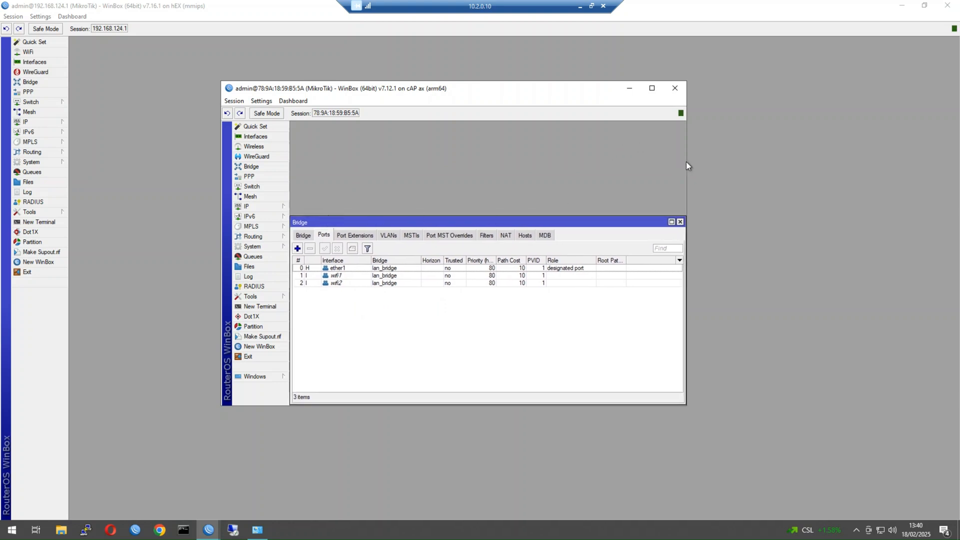
drag(686, 166, 774, 189)
drag(629, 217, 664, 204)
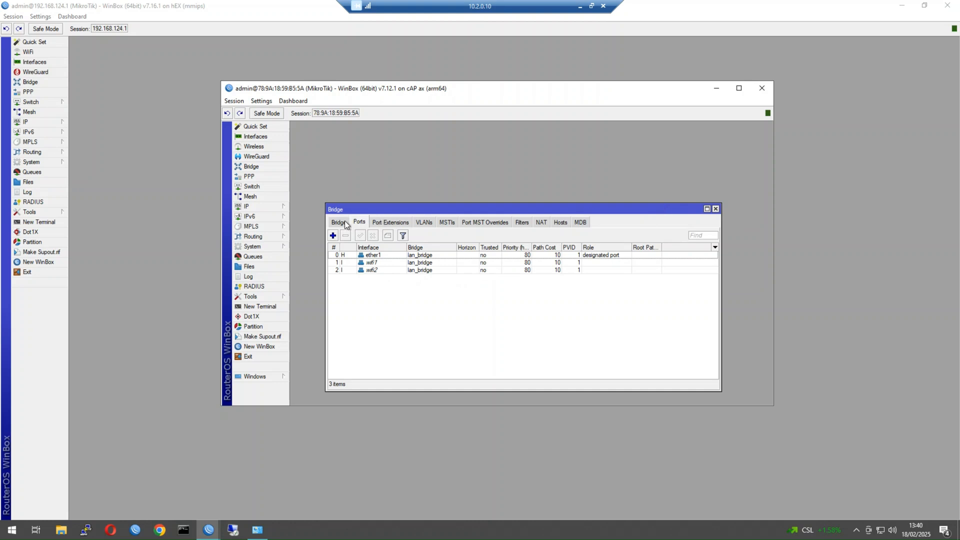
click(262, 206)
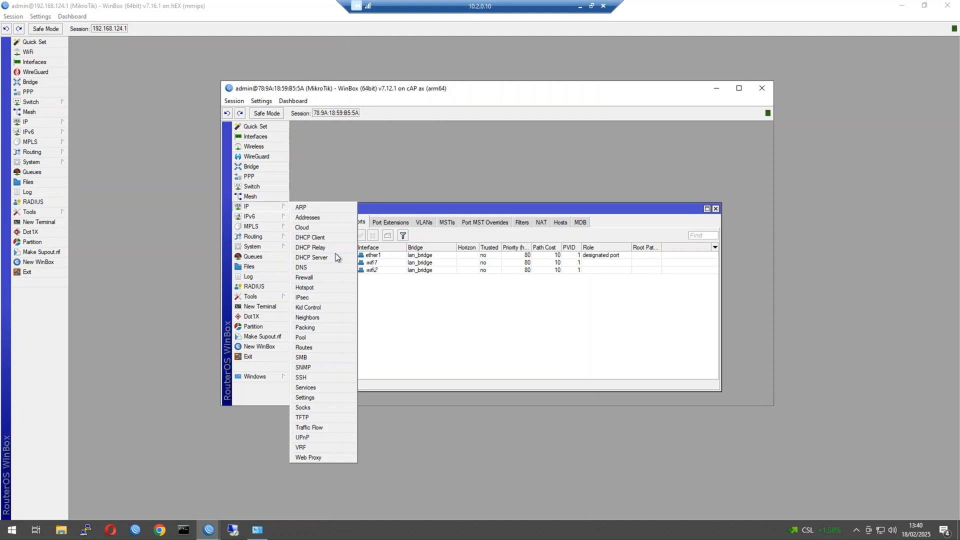
Add a DHCP client on interface lan_bridge, then bring up Command Prompt.
click(326, 236)
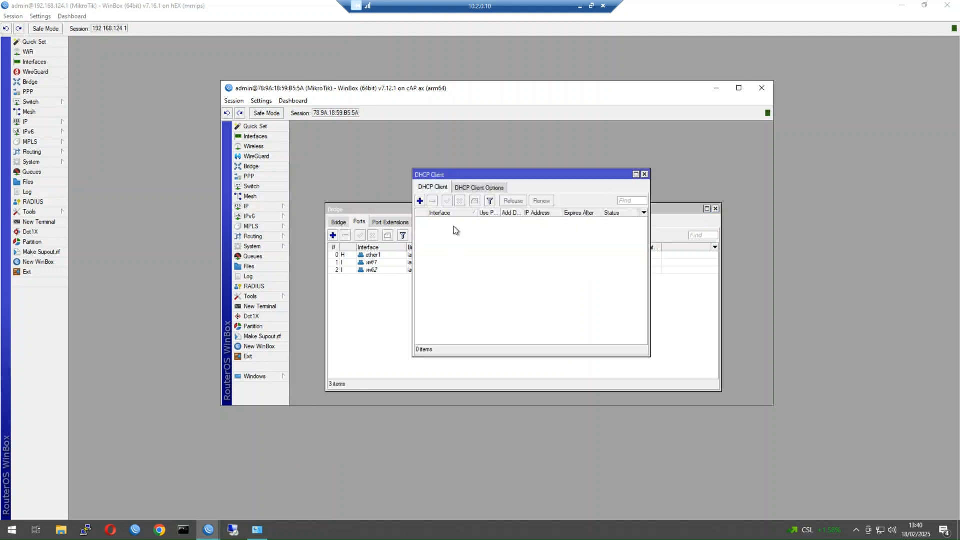
click(424, 199)
click(517, 216)
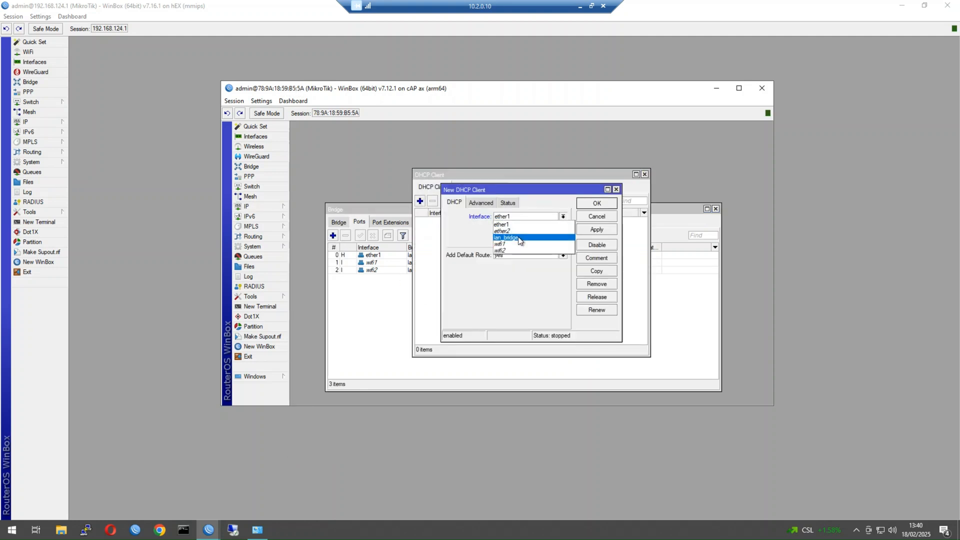
click(543, 253)
click(597, 204)
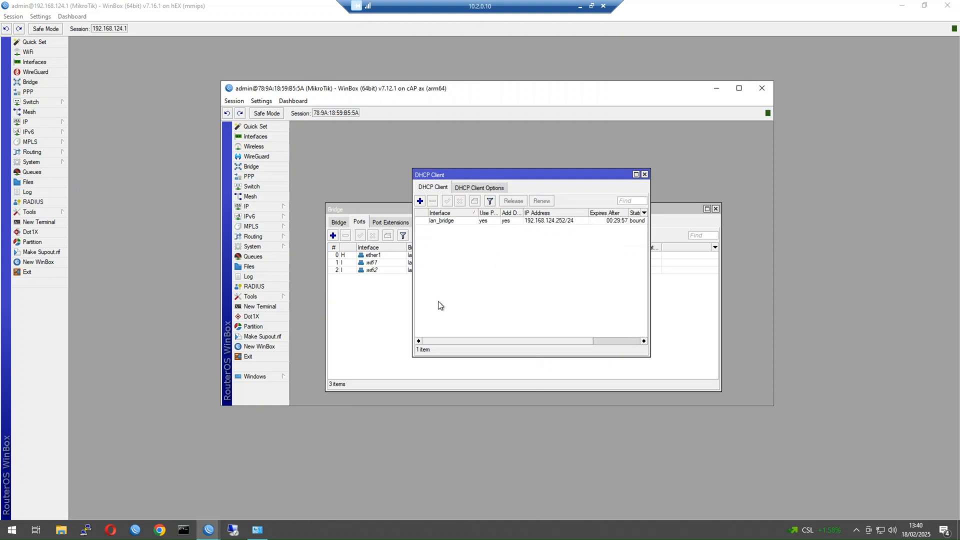
click(185, 529)
Run ipconfig and select the MGMT adapter's IPv4 address 10.2.0.10.
text(i)
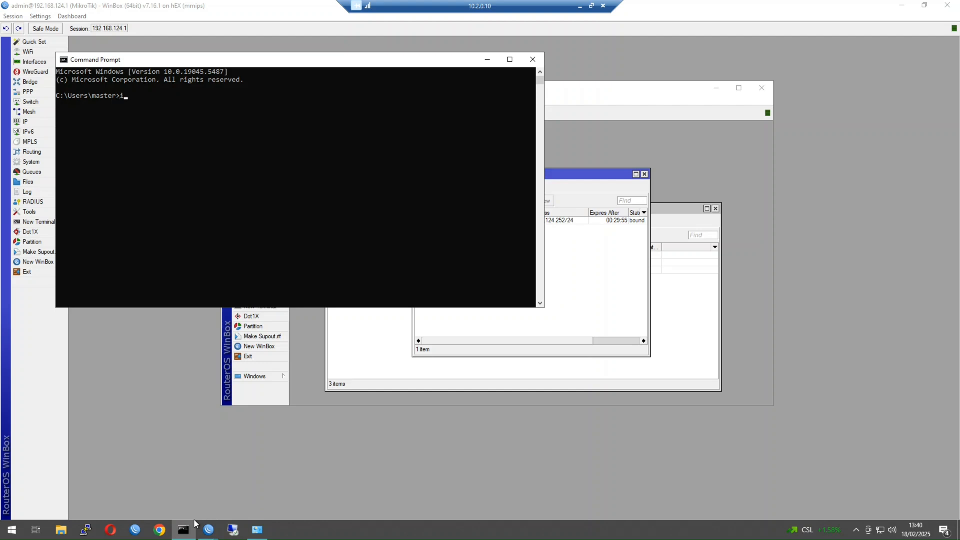
text(pconfig)
key(Return)
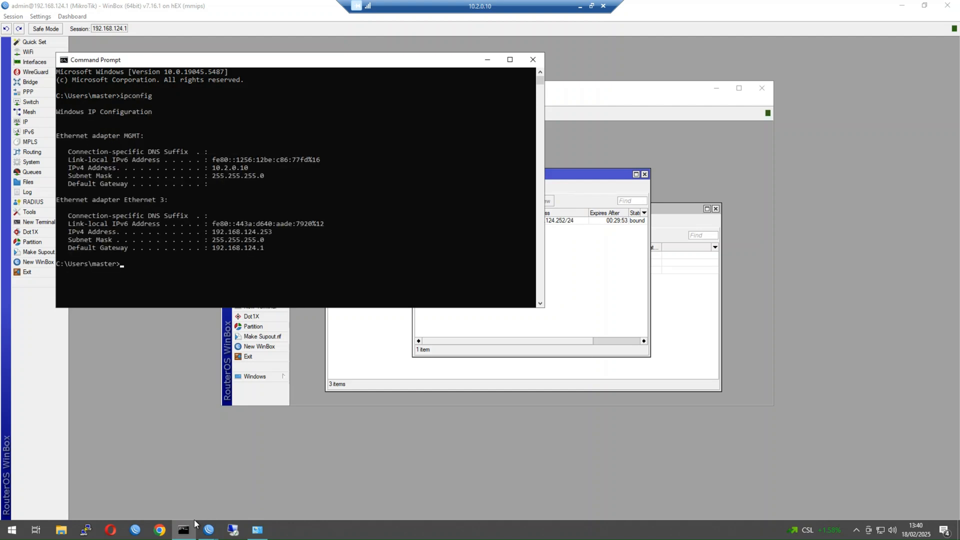
drag(273, 232, 218, 224)
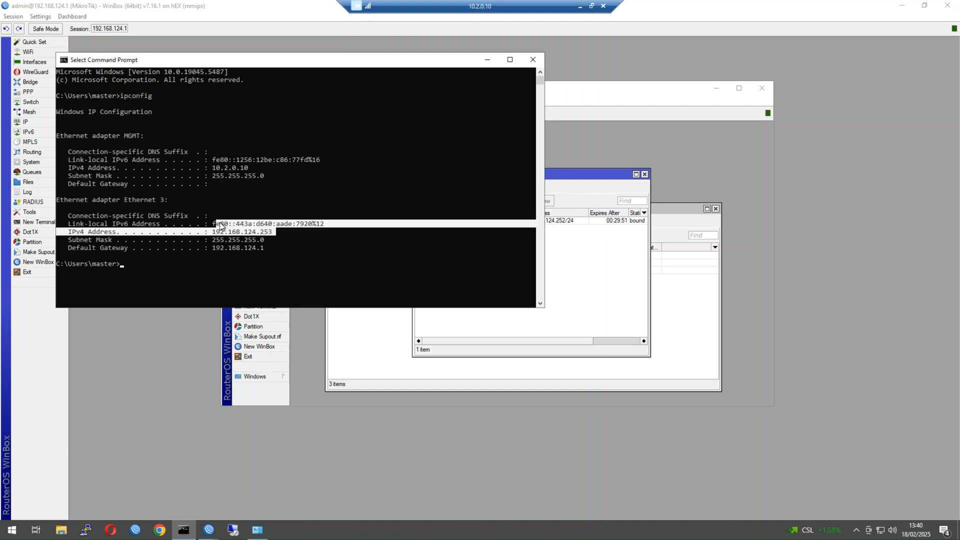
click(218, 224)
drag(210, 168, 248, 168)
click(242, 168)
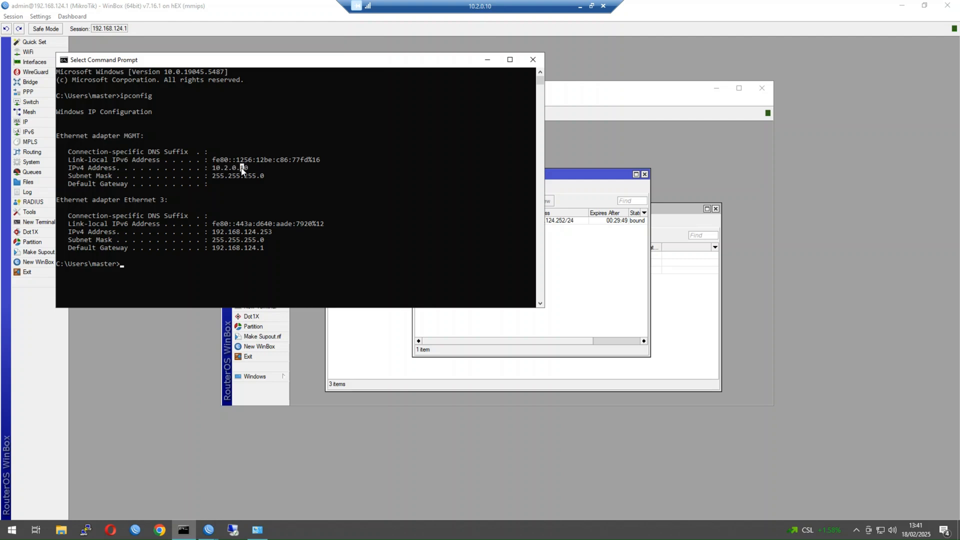
double_click(243, 168)
Close Command Prompt and the old session, then log in to 192.168.124.252 from Neighbors.
click(533, 61)
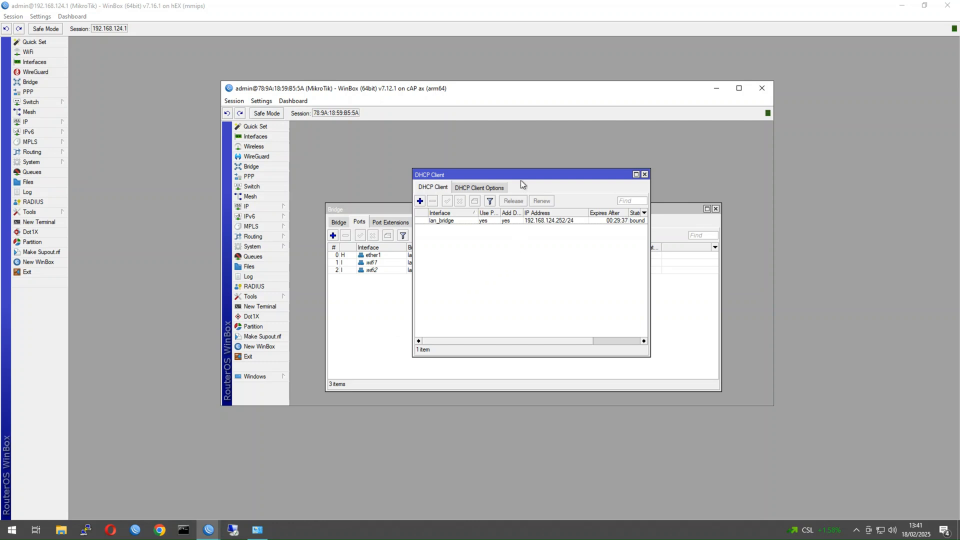
click(761, 88)
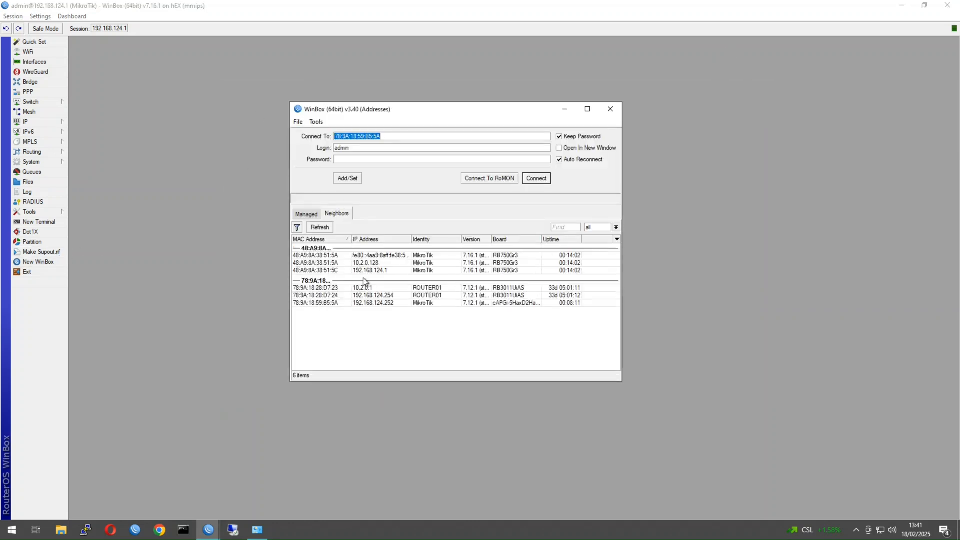
click(368, 303)
double_click(370, 310)
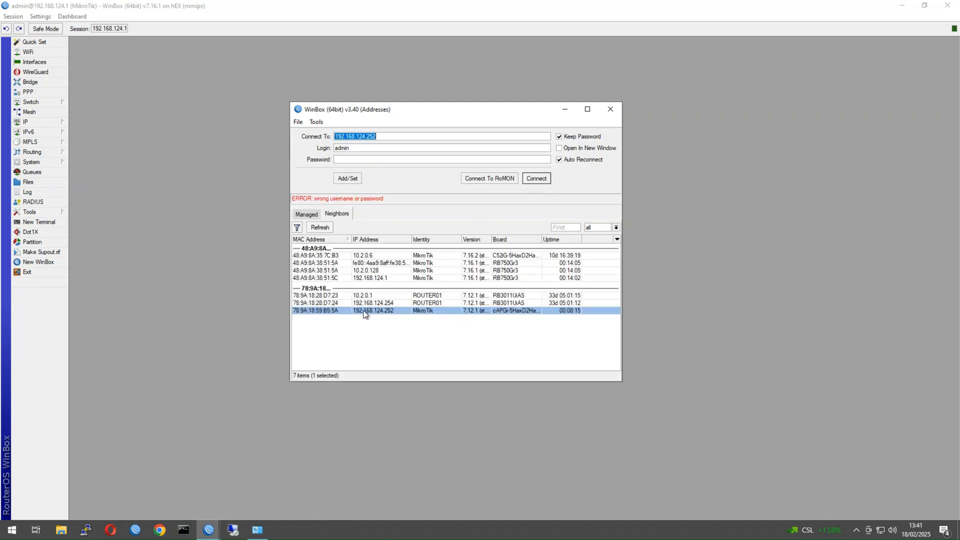
click(353, 158)
text(********)
key(Return)
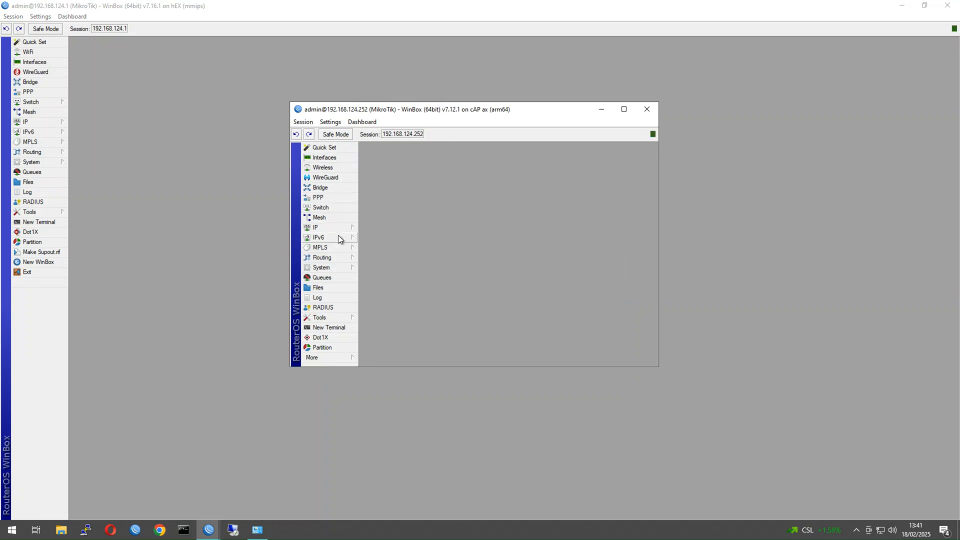
Change System > Identity from MikroTik to TEST-AP01.
click(334, 268)
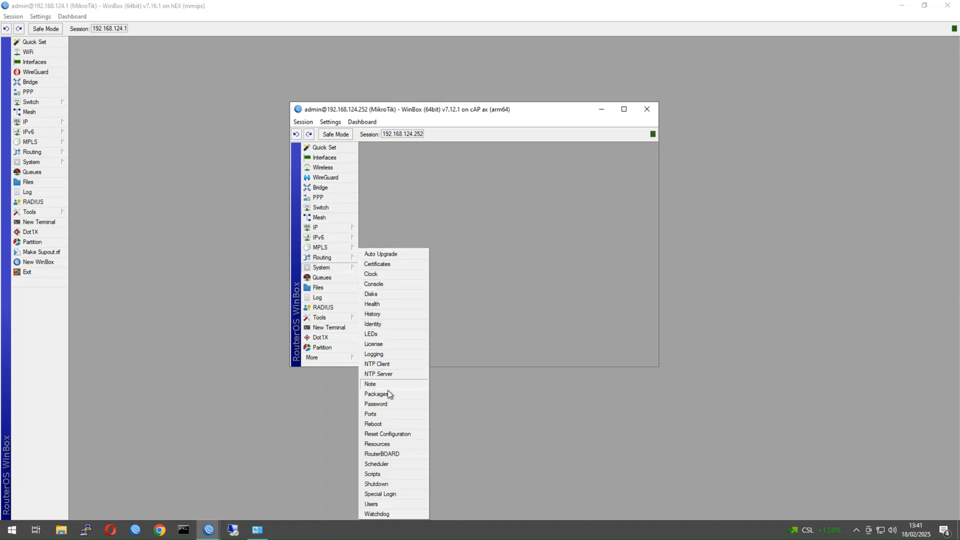
click(382, 325)
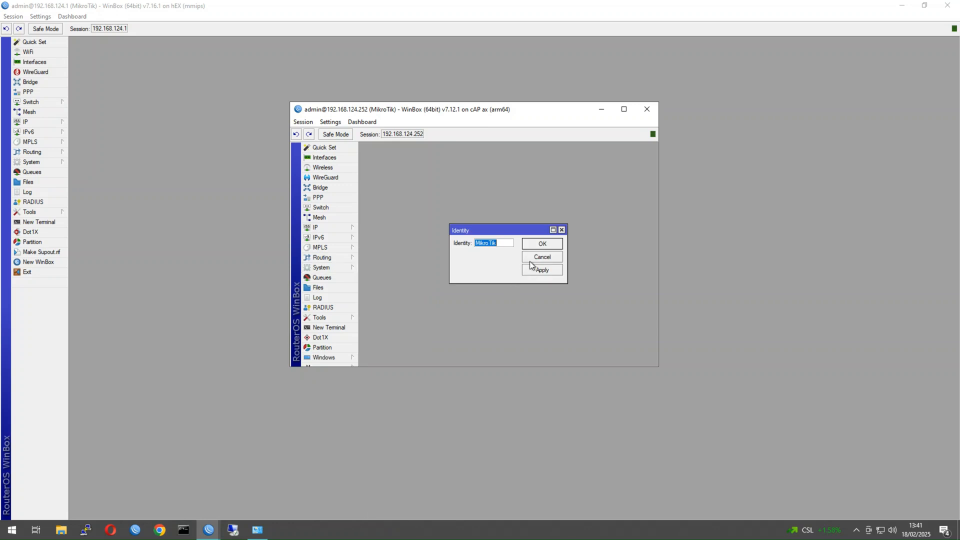
text(TEST)
key(BackSpace)
text(ST-AP01)
key(Return)
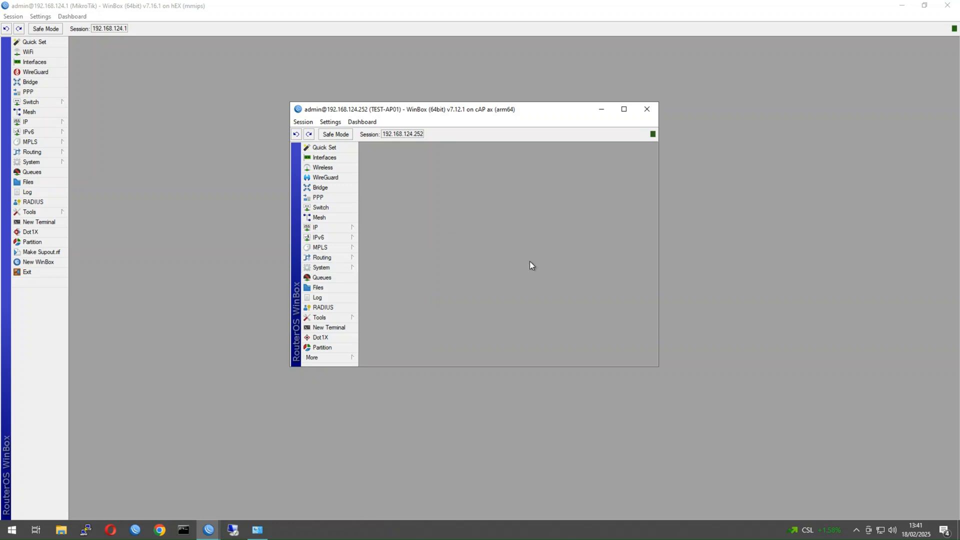
Show the Wireless tables enlarged, then inspect the wifi1 and wifi2 interfaces.
click(317, 169)
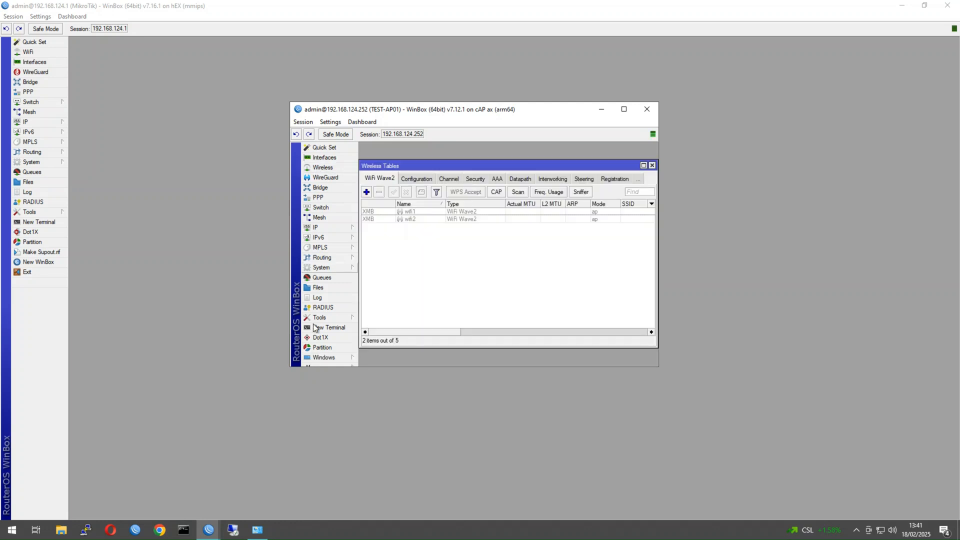
drag(287, 359, 144, 358)
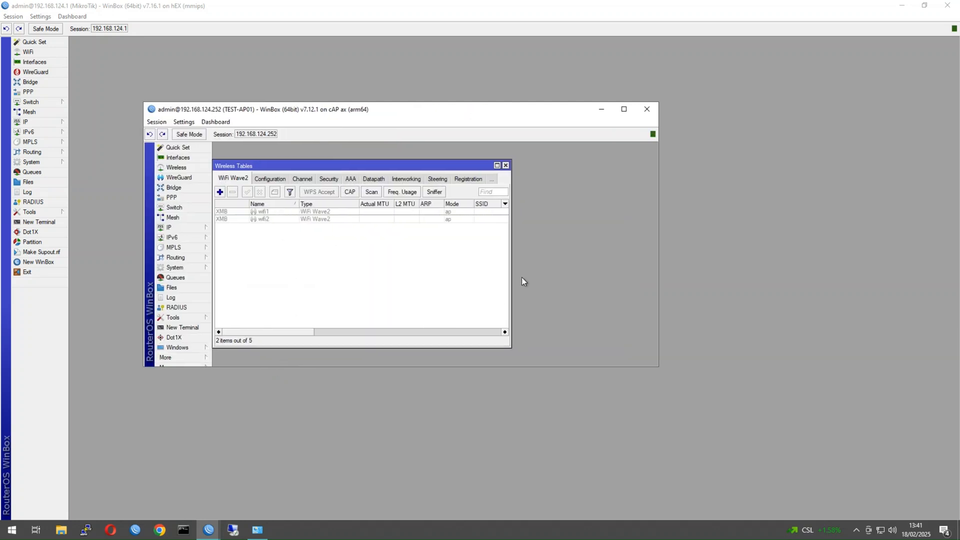
drag(509, 278, 633, 286)
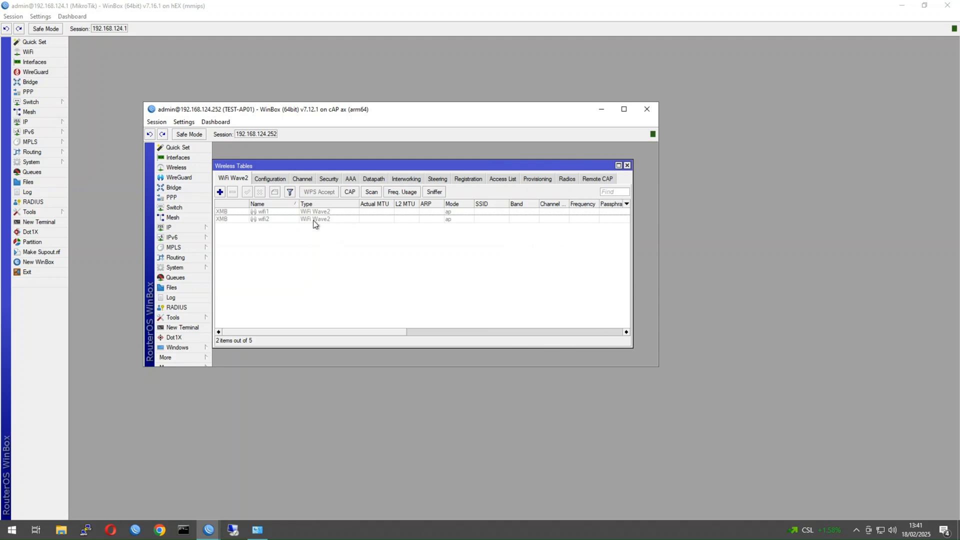
click(266, 211)
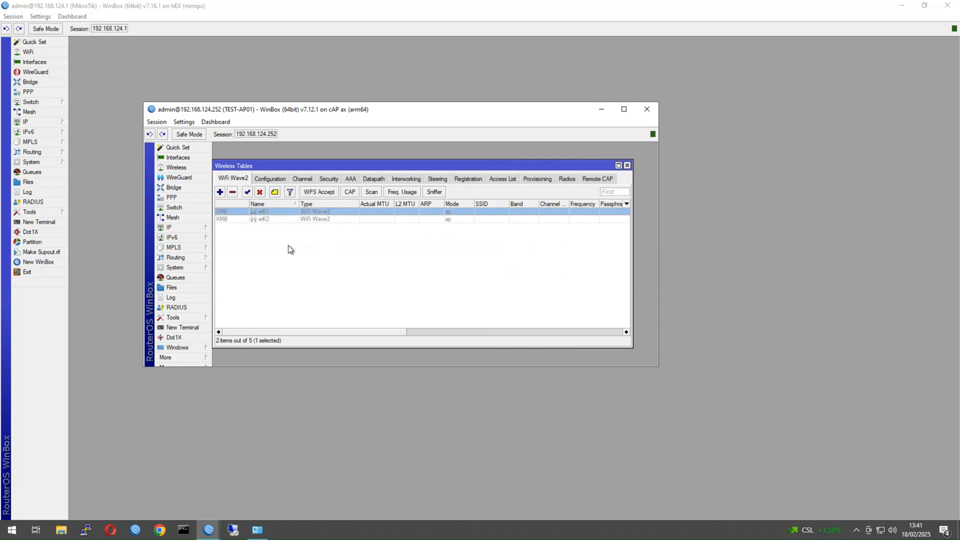
click(270, 218)
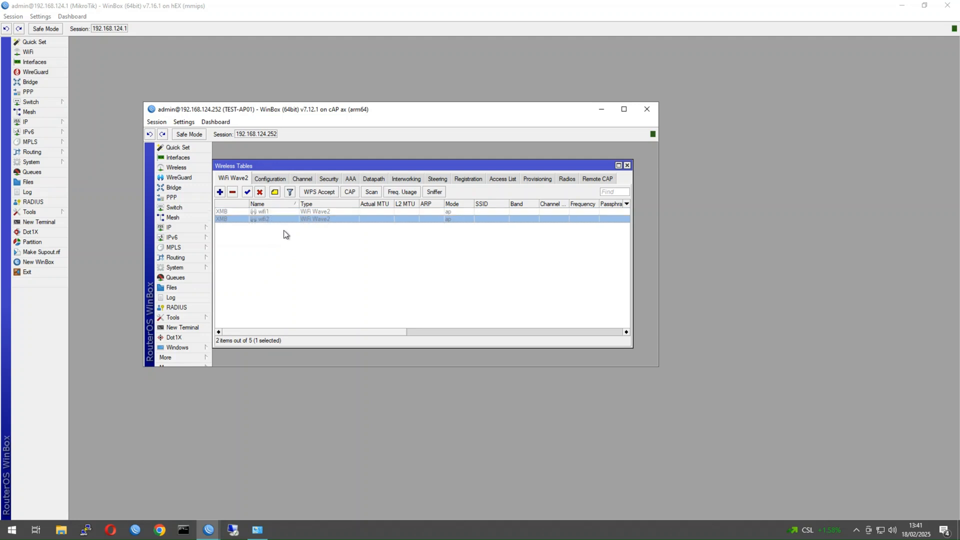
double_click(270, 211)
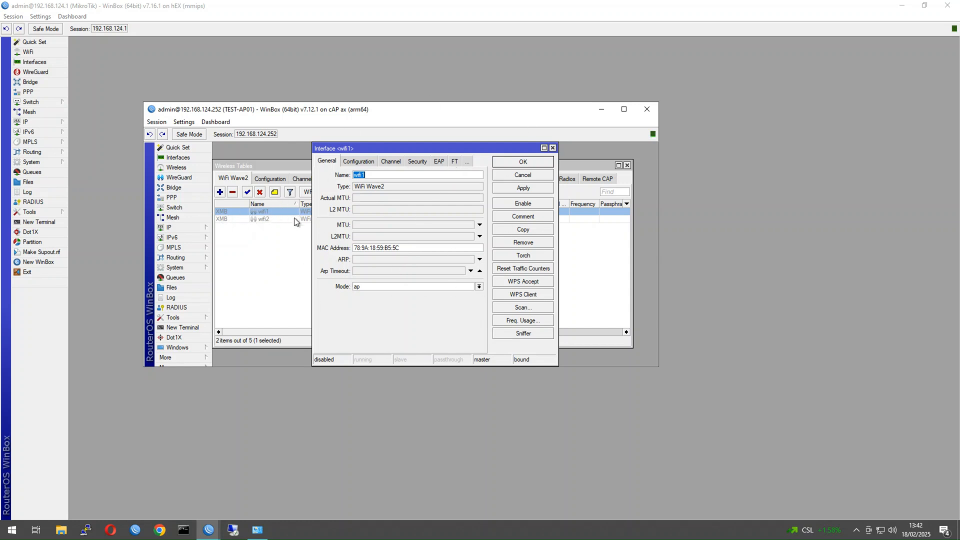
click(553, 148)
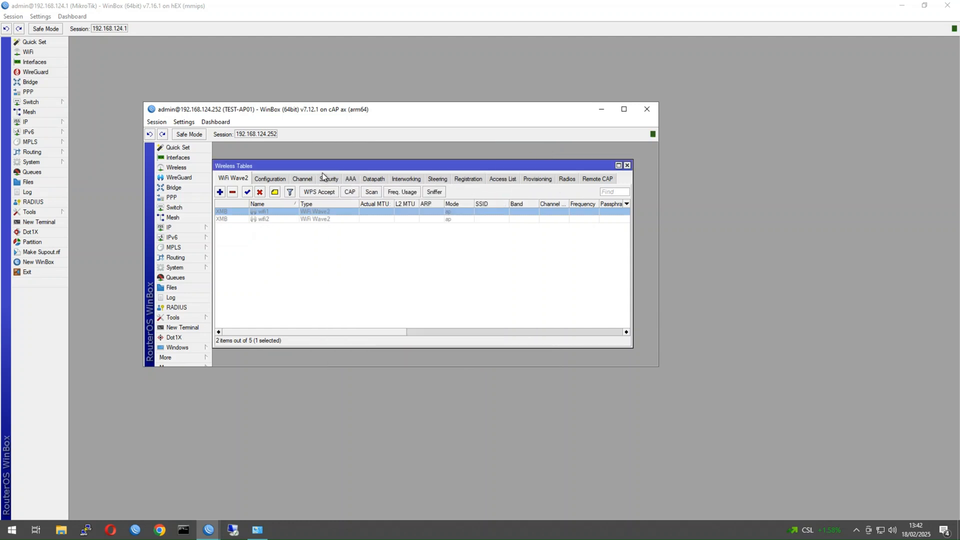
Browse the configuration, channel, security and datapath profiles, then sort wifi interfaces by name.
click(269, 180)
click(302, 179)
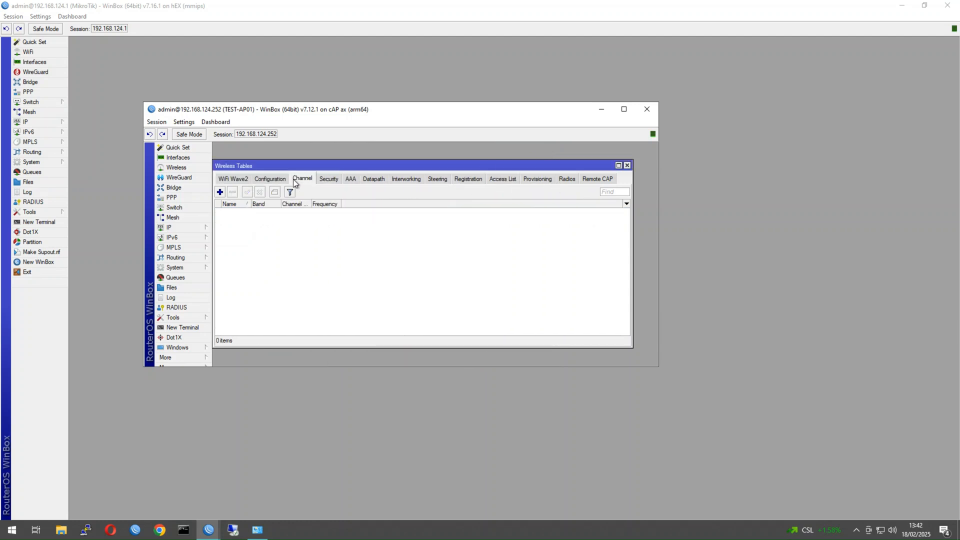
click(324, 179)
click(380, 178)
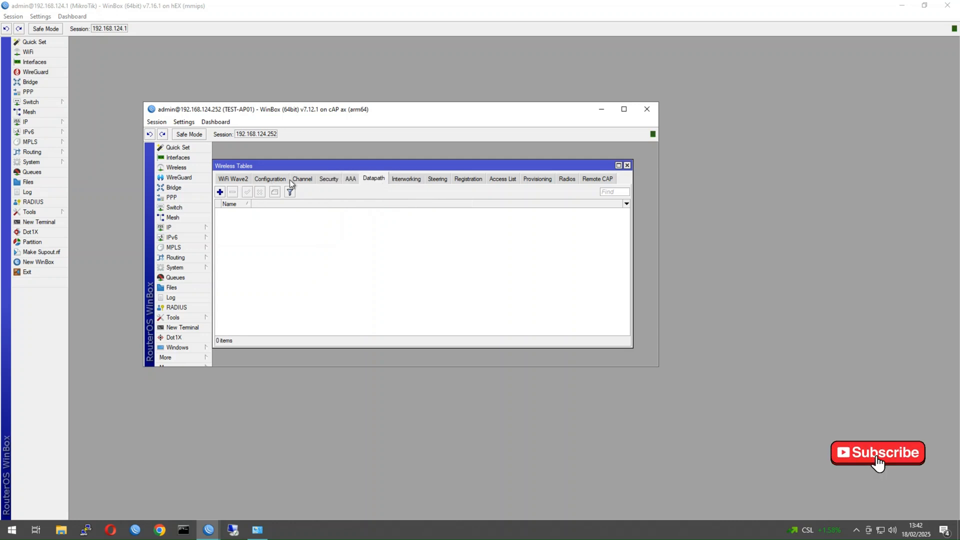
click(219, 177)
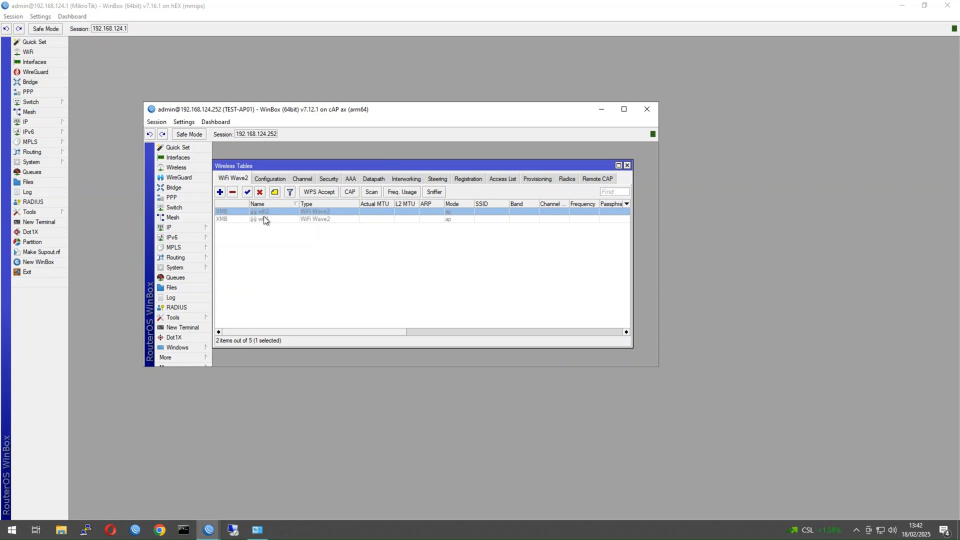
click(255, 204)
On wifi1's Configuration tab, enter SSID TestSSID-2G and choose country Australia.
double_click(278, 211)
click(373, 175)
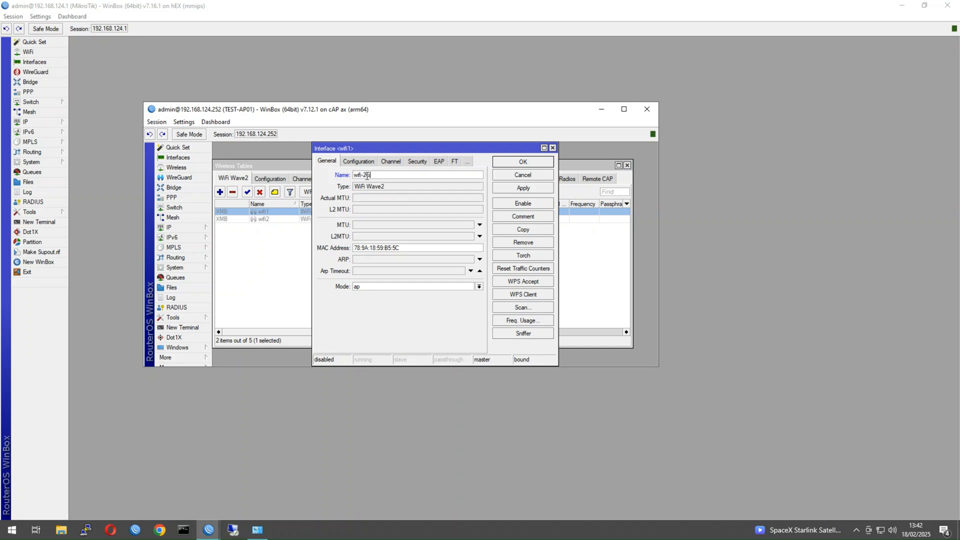
click(358, 161)
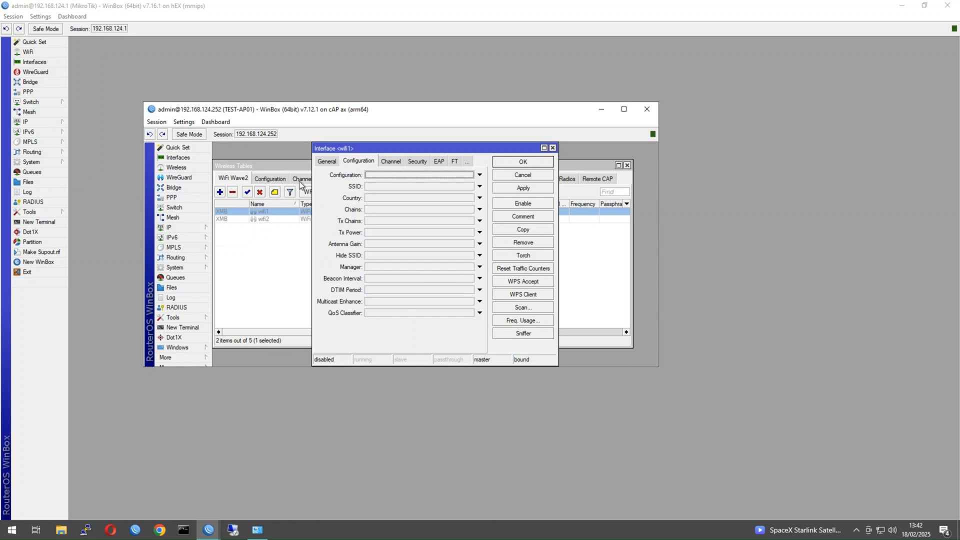
click(409, 187)
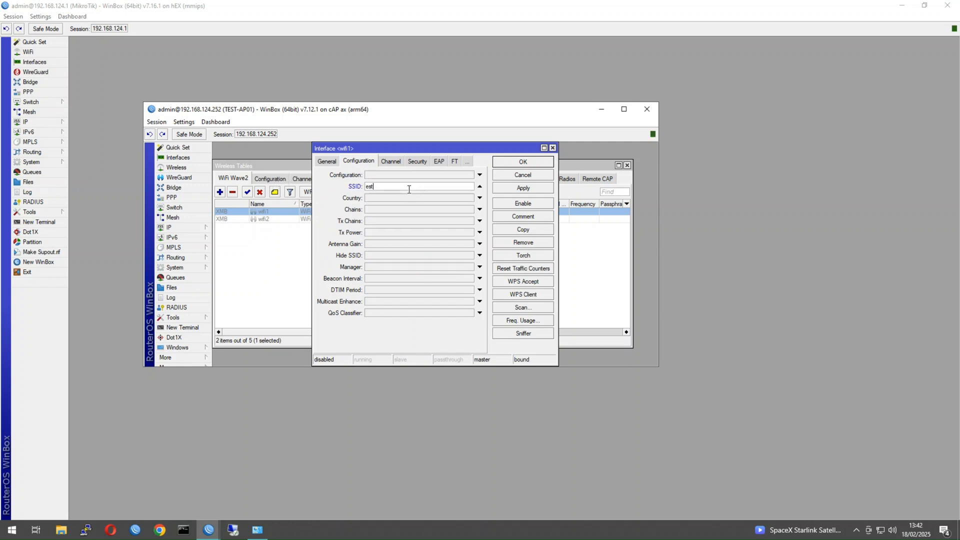
text(T)
drag(406, 186, 335, 200)
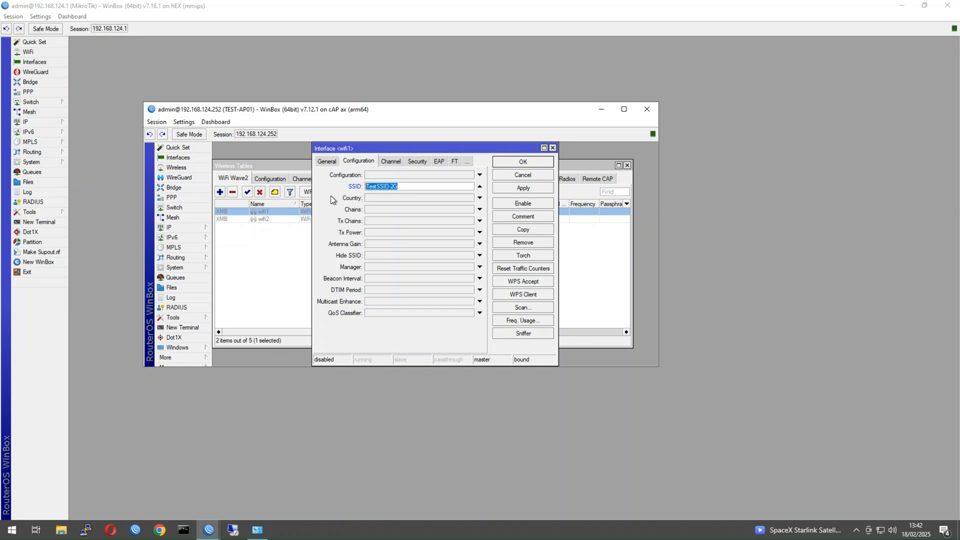
click(383, 199)
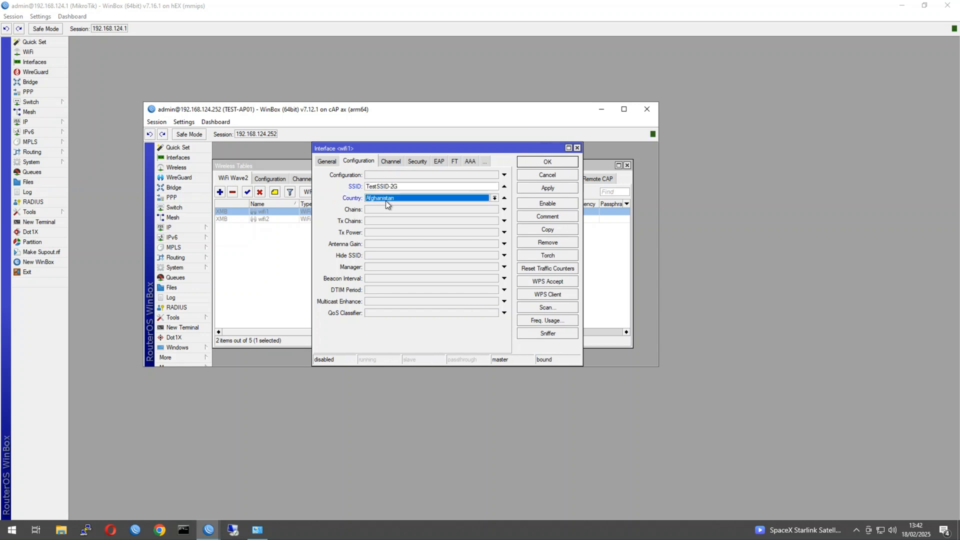
click(385, 200)
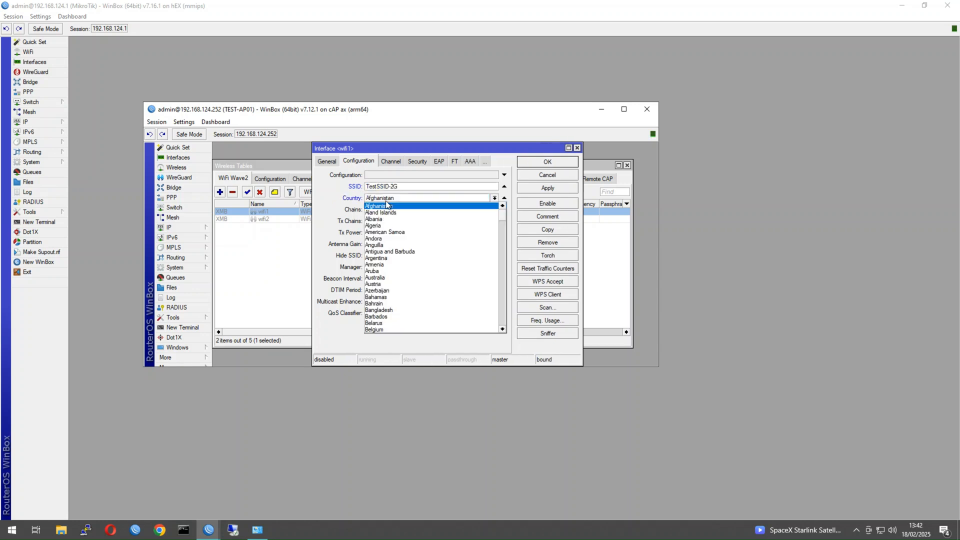
click(393, 278)
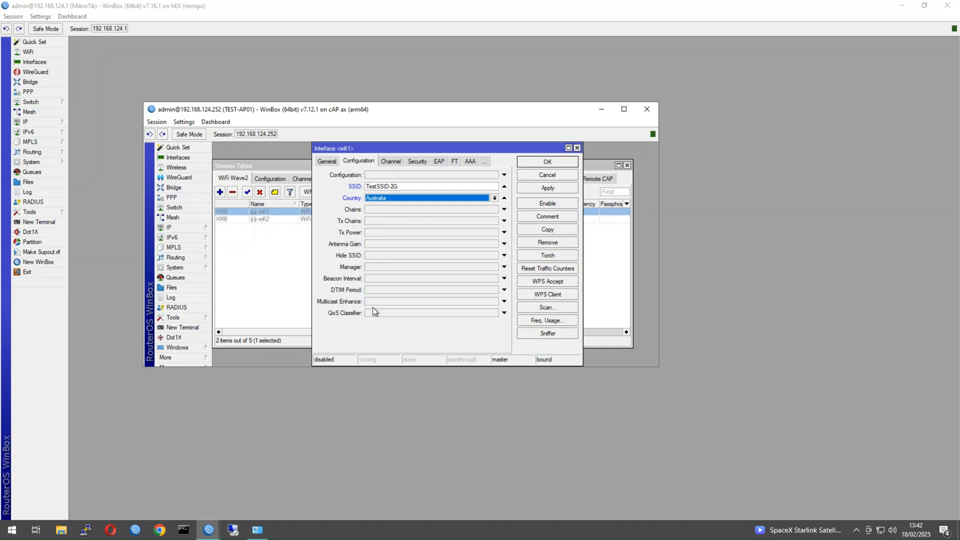
Unset wifi1's Channel field, then switch to the MikroTik Masters website in Chrome.
click(392, 162)
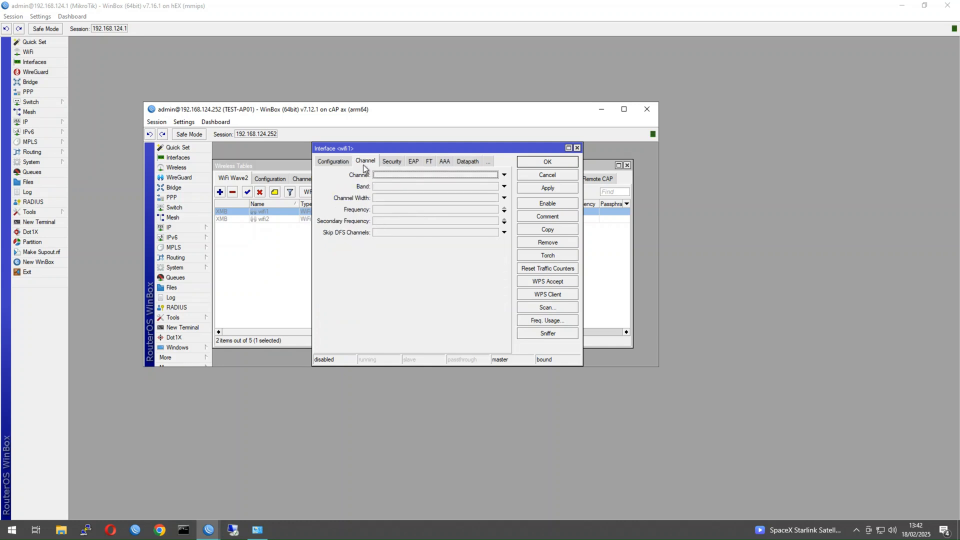
click(400, 176)
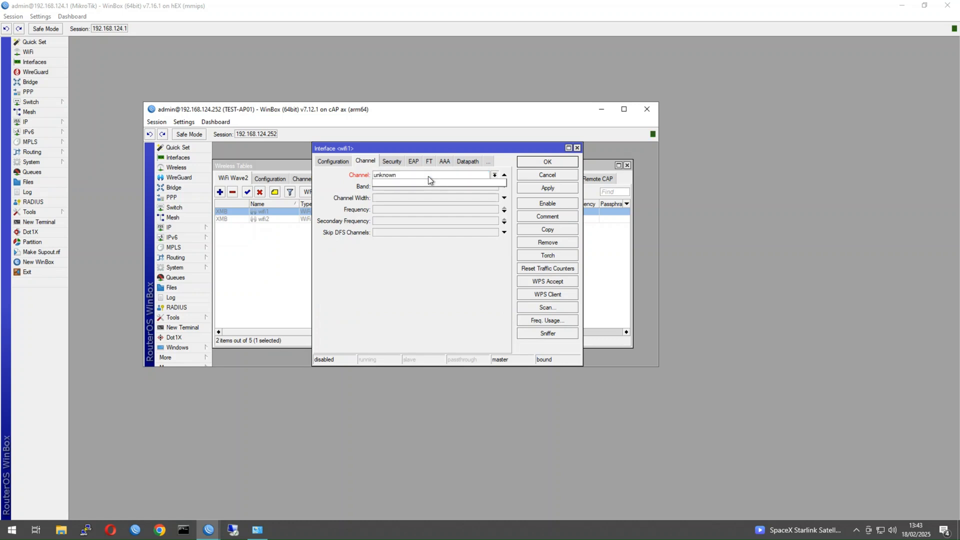
click(494, 175)
click(331, 196)
click(504, 175)
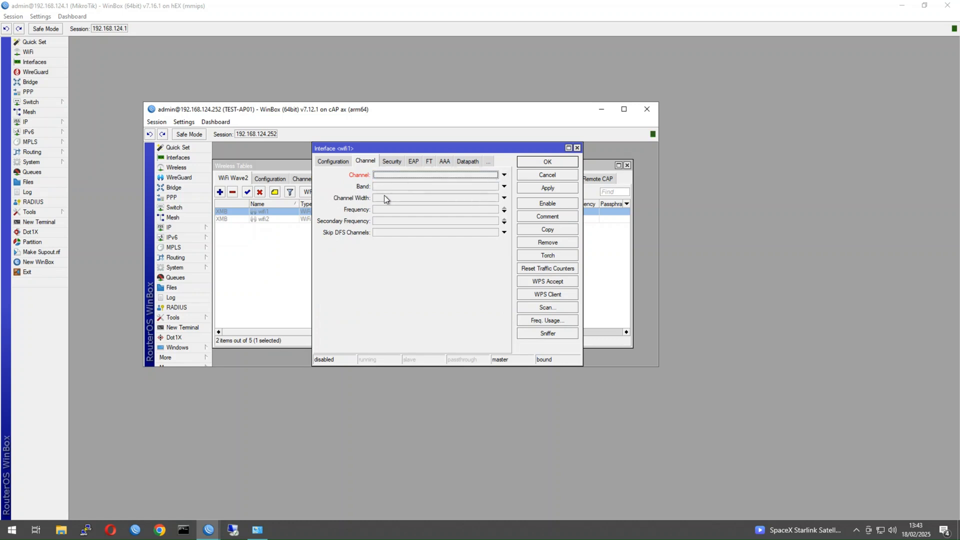
click(386, 208)
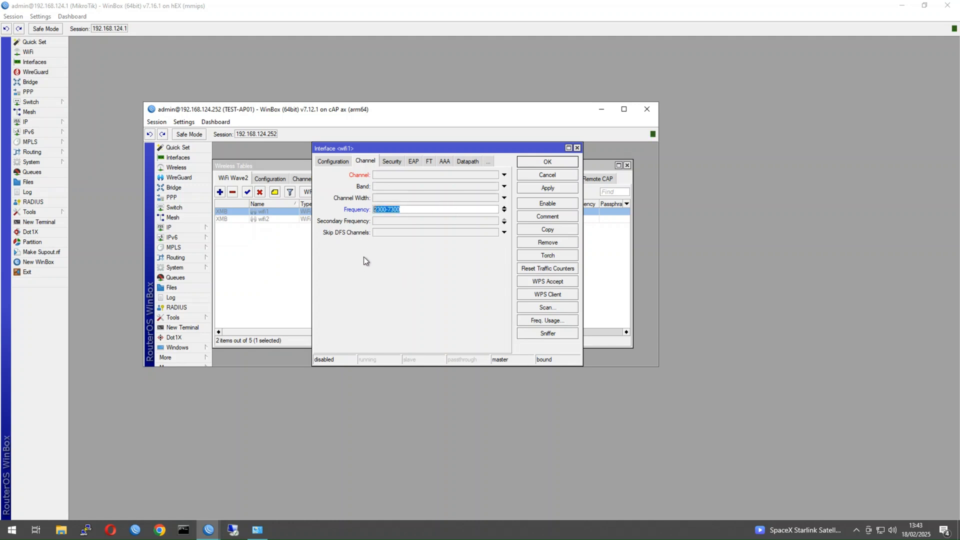
click(159, 530)
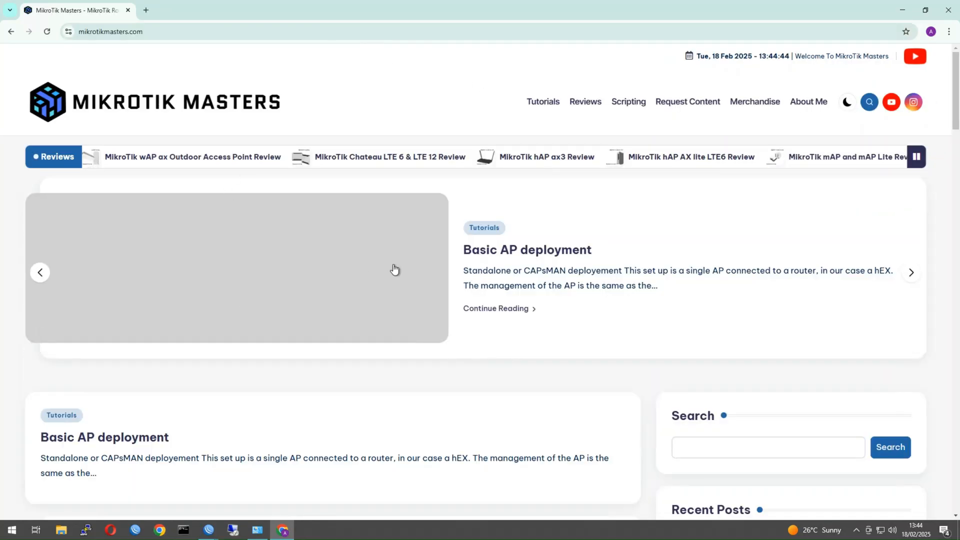
Open the Basic AP deployment article and scroll to its UNII-1 and UNII-3 channel commands.
click(500, 251)
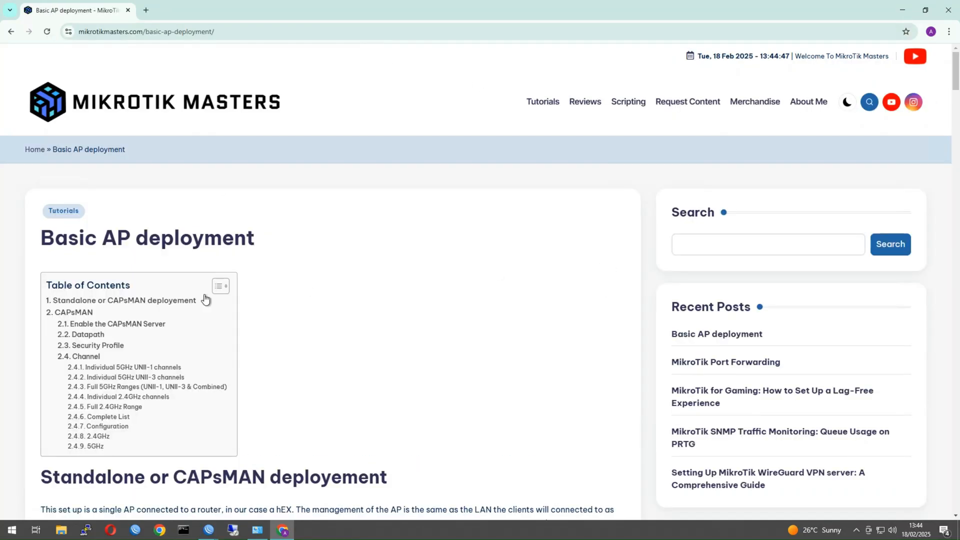
scroll(292, 414, down, 20)
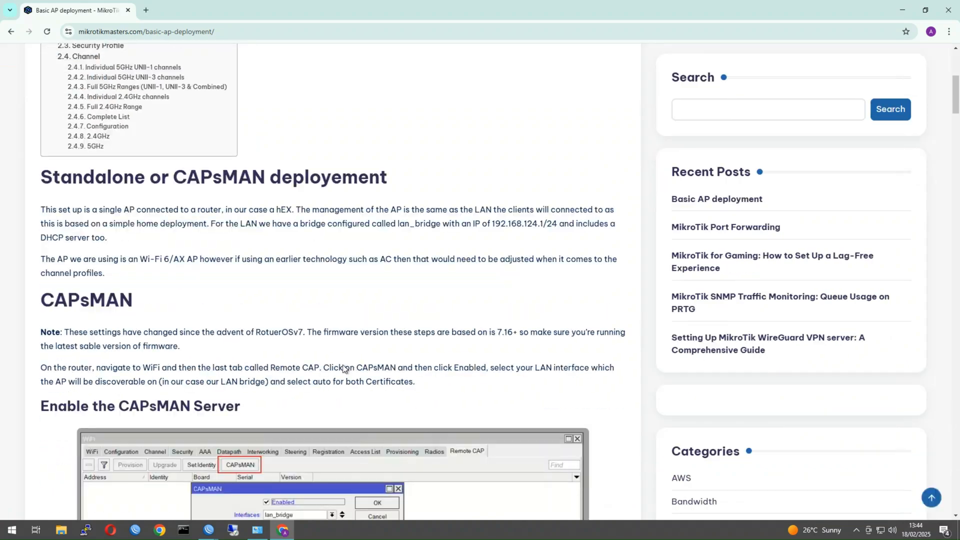
scroll(346, 372, down, 15)
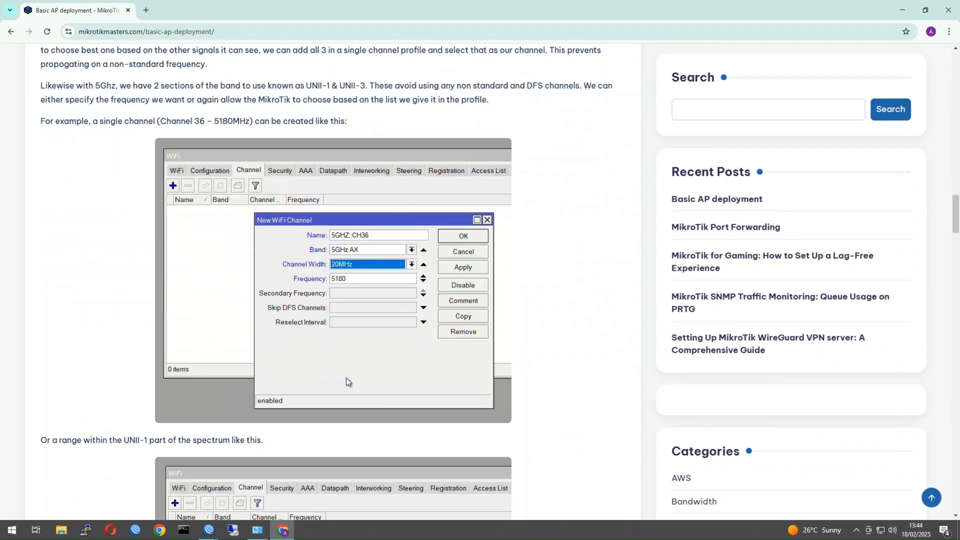
scroll(515, 361, down, 8)
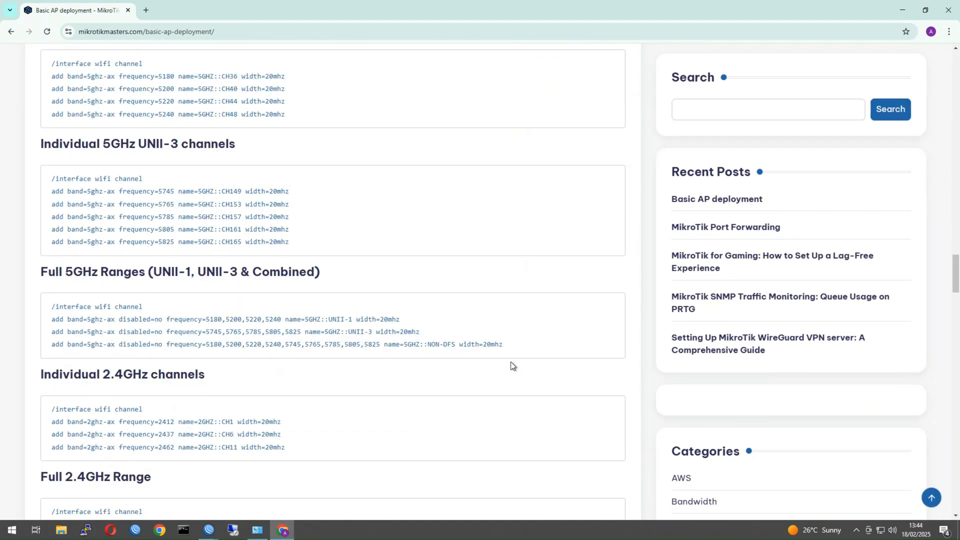
scroll(511, 362, up, 3)
scroll(383, 365, down, 3)
scroll(51, 120, up, 1)
scroll(140, 118, up, 6)
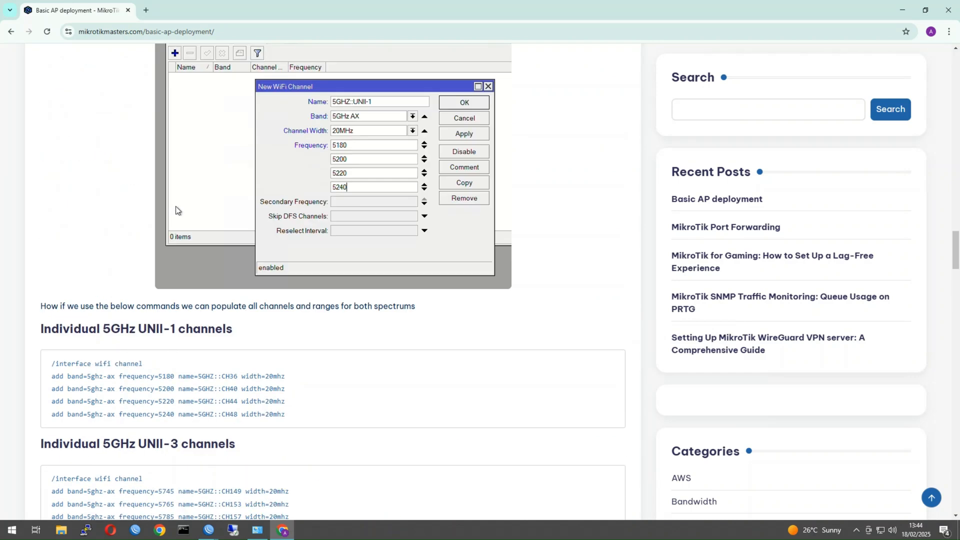
scroll(350, 210, up, 2)
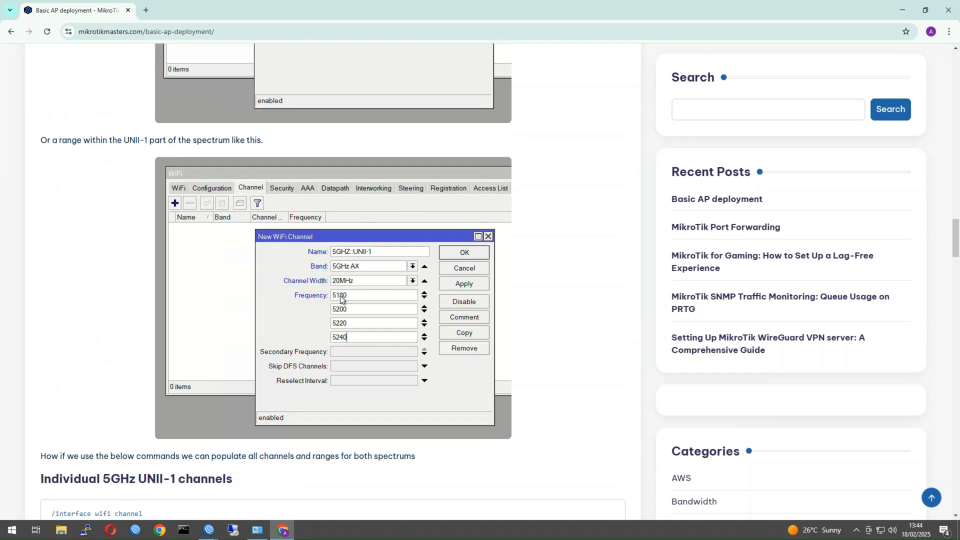
scroll(358, 333, up, 3)
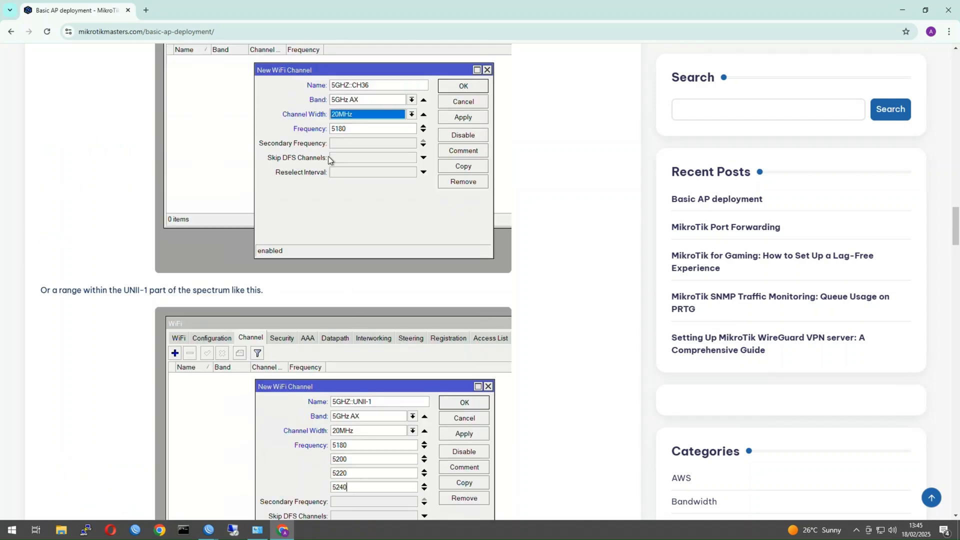
scroll(346, 183, up, 2)
scroll(265, 349, down, 7)
scroll(255, 441, down, 3)
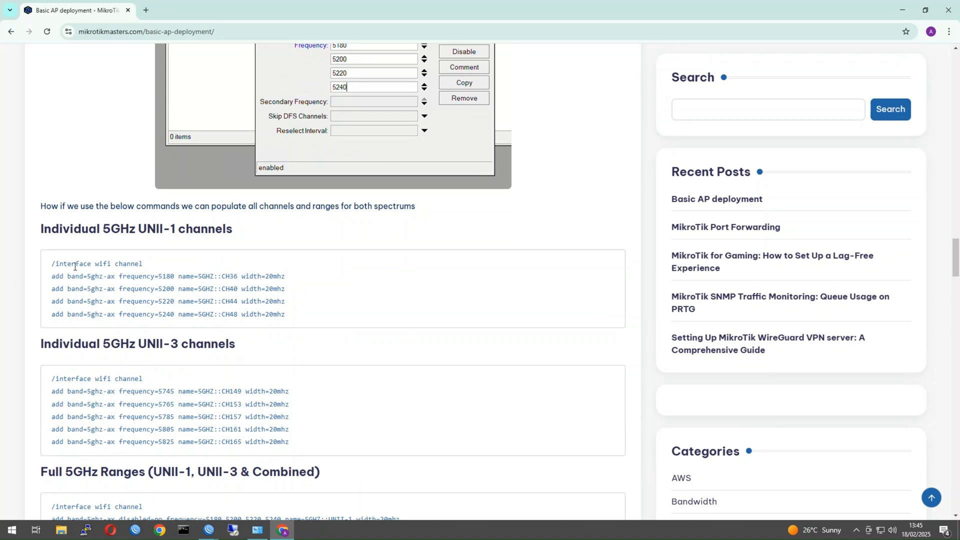
Select the CH36 channel command line, then focus the sidebar Search box.
drag(295, 278, 44, 280)
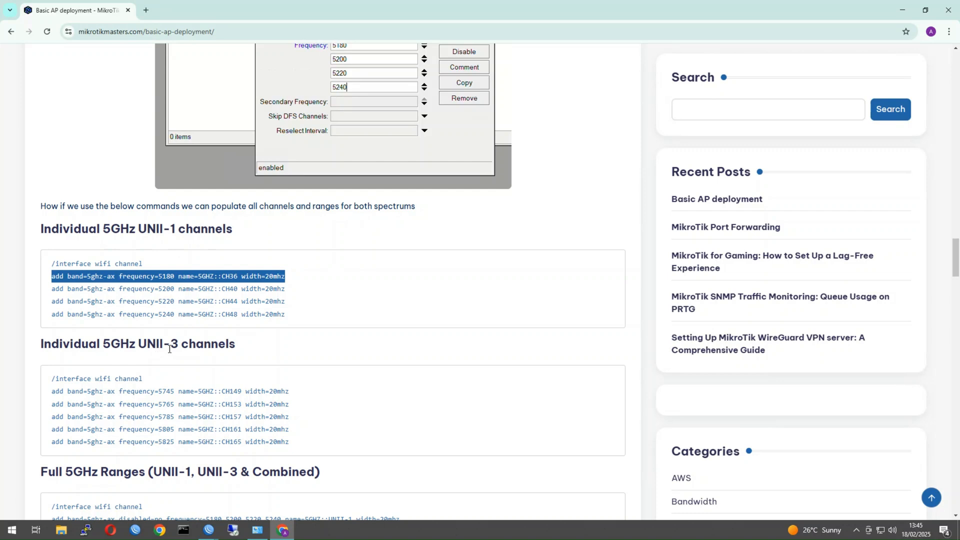
scroll(270, 432, down, 1)
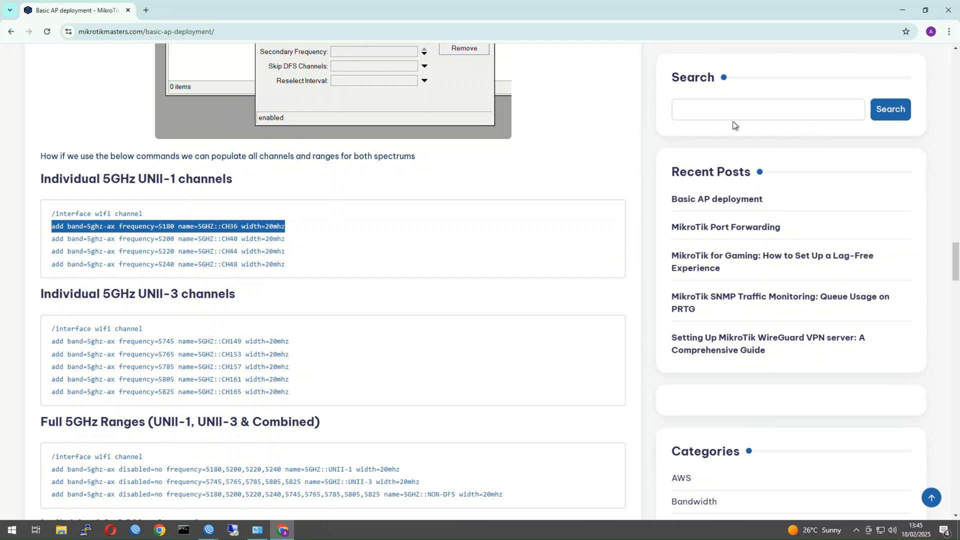
scroll(679, 131, up, 1)
click(676, 116)
Search the site for 'wi-fi'.
scroll(599, 186, up, 4)
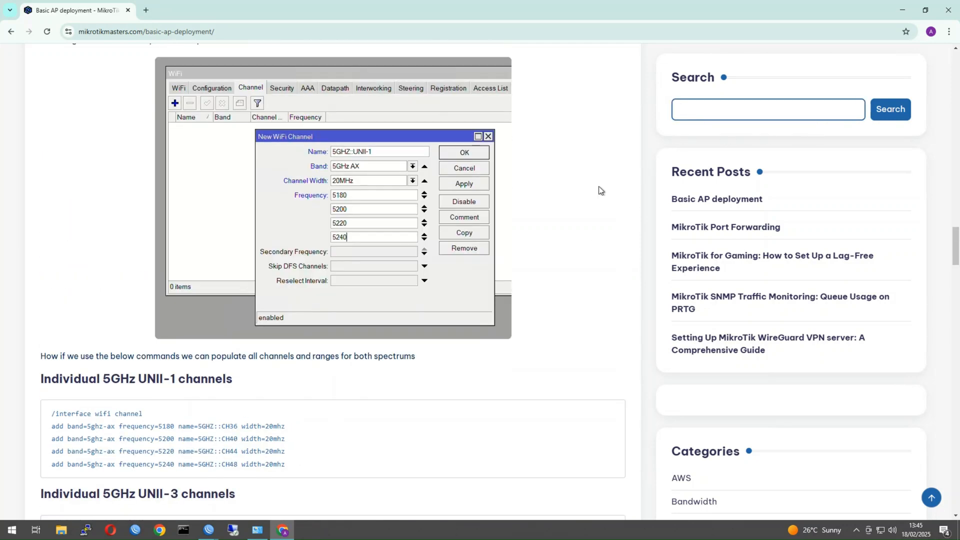
text(wi-)
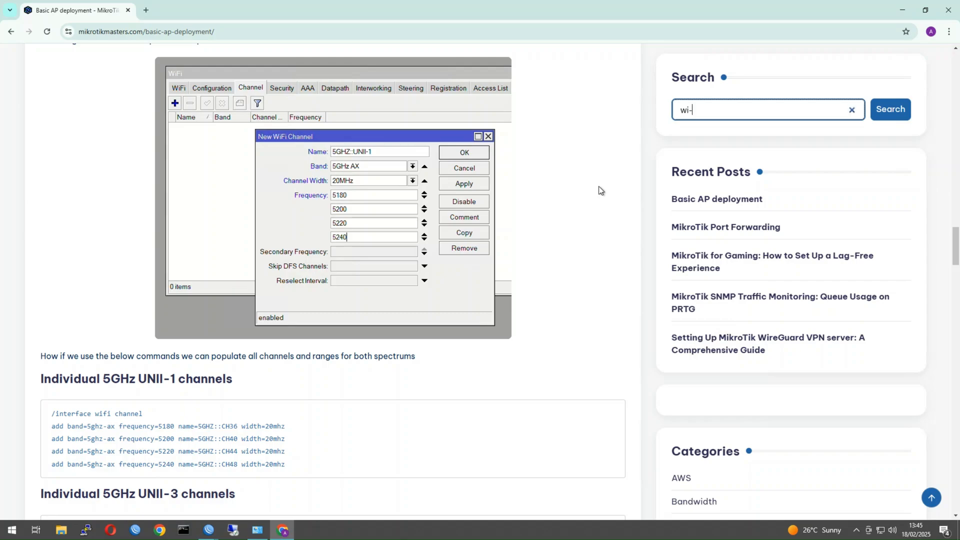
text(fi)
key(Return)
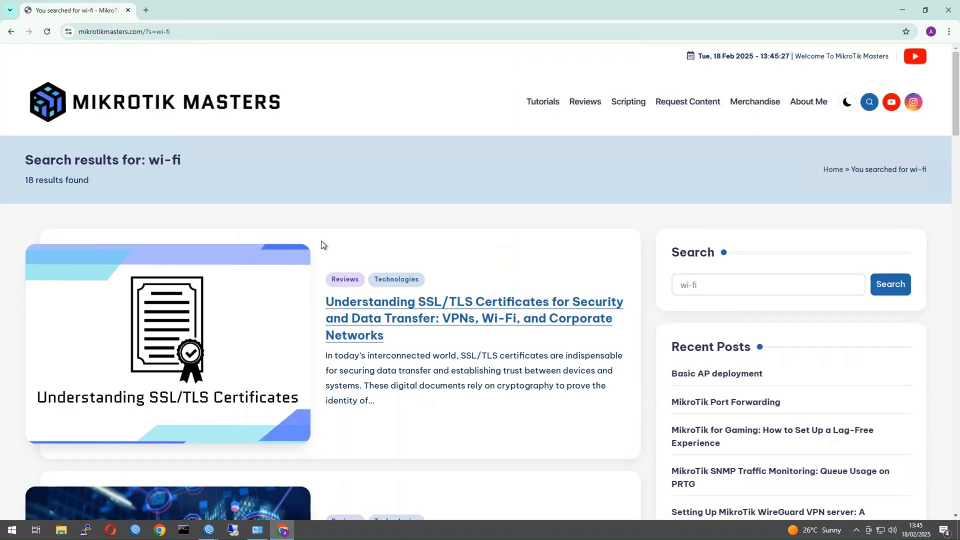
scroll(352, 349, down, 15)
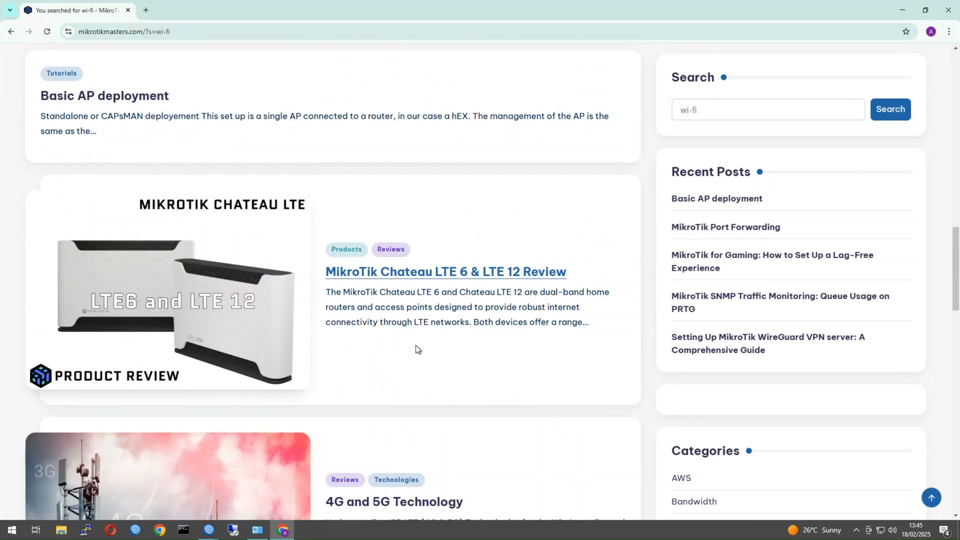
scroll(416, 348, down, 18)
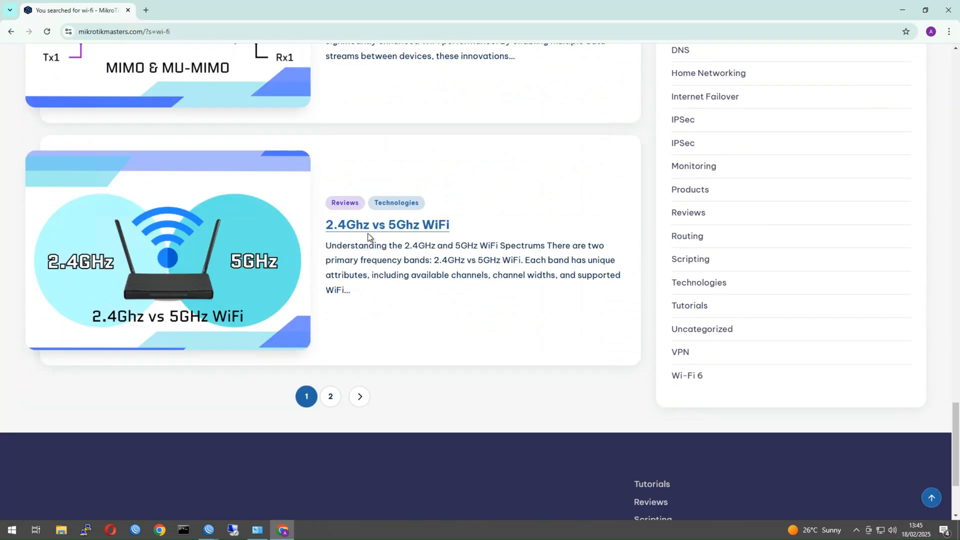
Open the 2.4Ghz vs 5Ghz WiFi article and highlight the UNII-1 channel rows 36–48.
click(367, 231)
scroll(443, 396, down, 8)
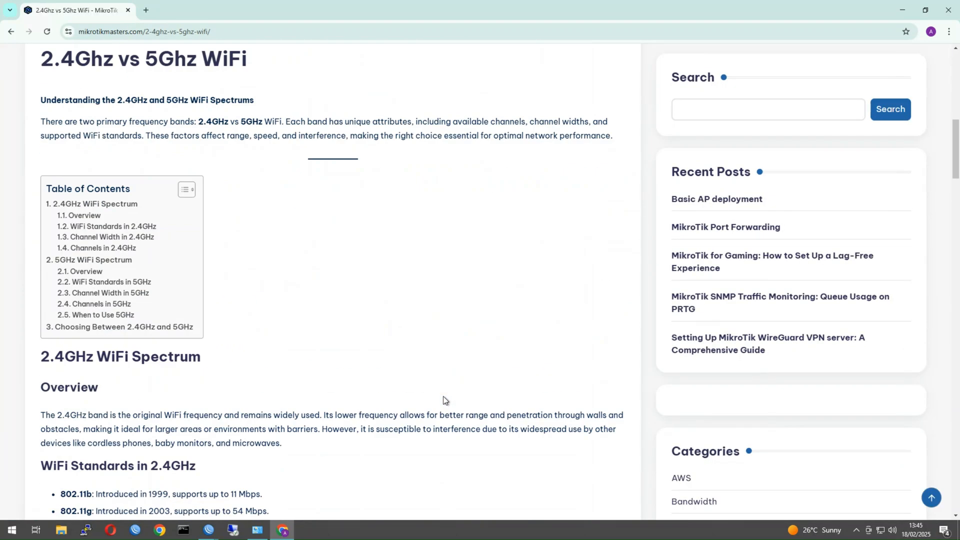
scroll(443, 396, down, 12)
scroll(444, 400, up, 2)
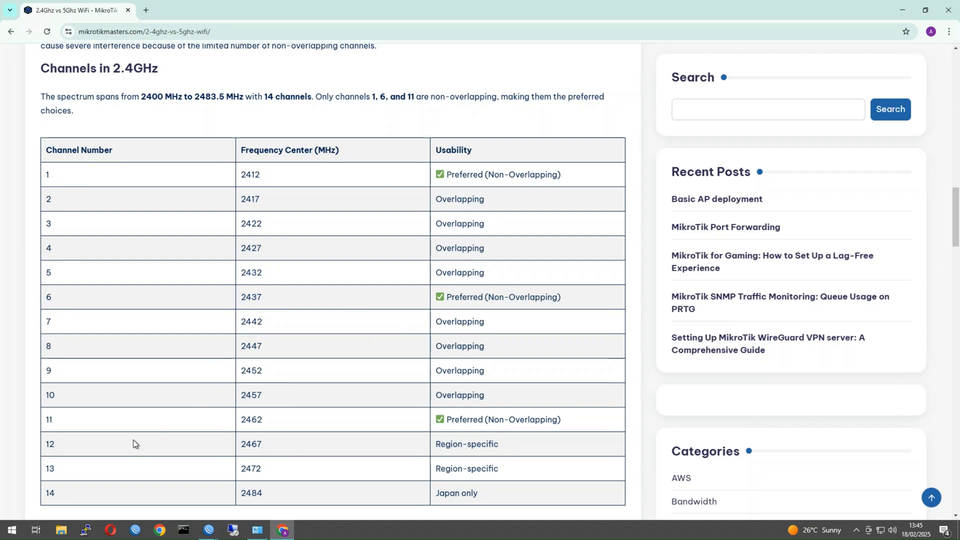
scroll(194, 424, down, 18)
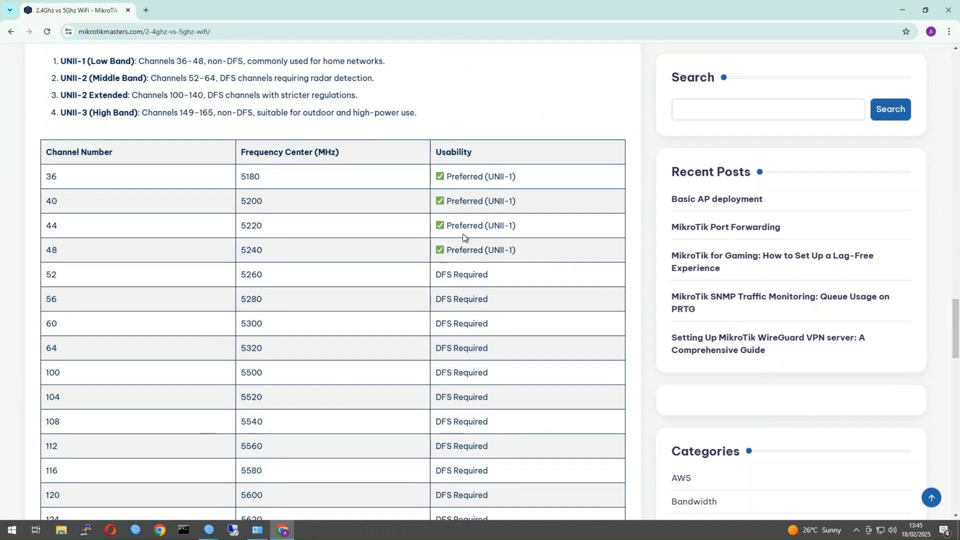
drag(524, 251, 71, 176)
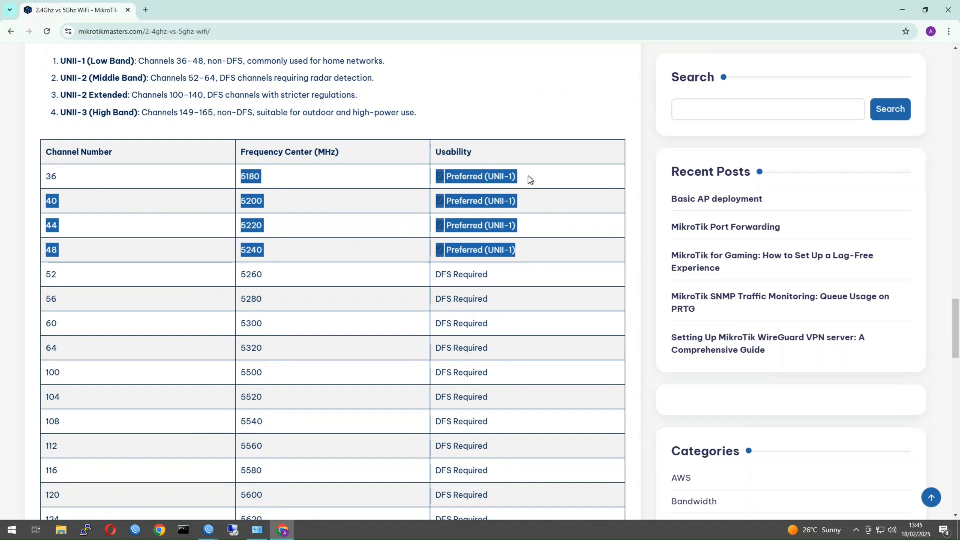
Clear the row selection and review the rest of the 5GHz channel table.
scroll(529, 257, down, 2)
scroll(493, 317, down, 5)
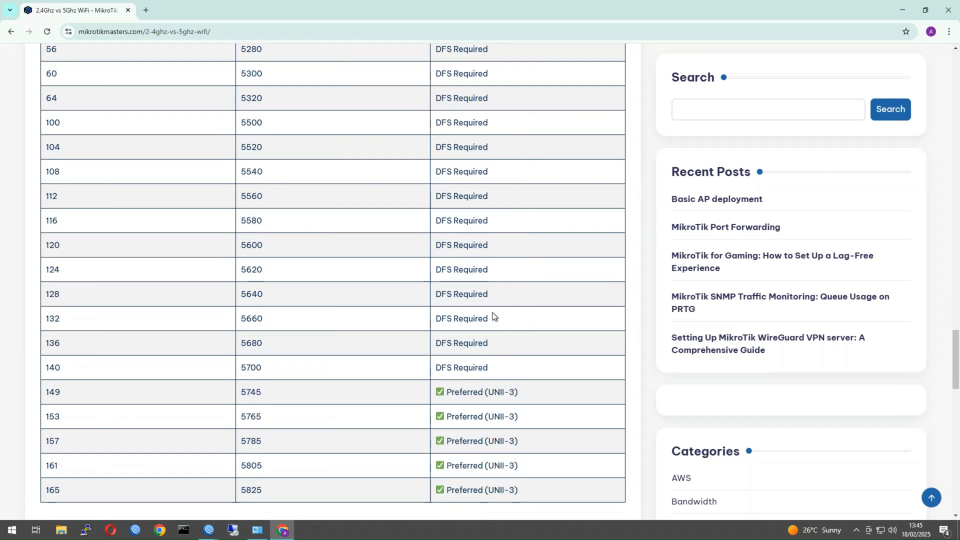
scroll(493, 317, up, 3)
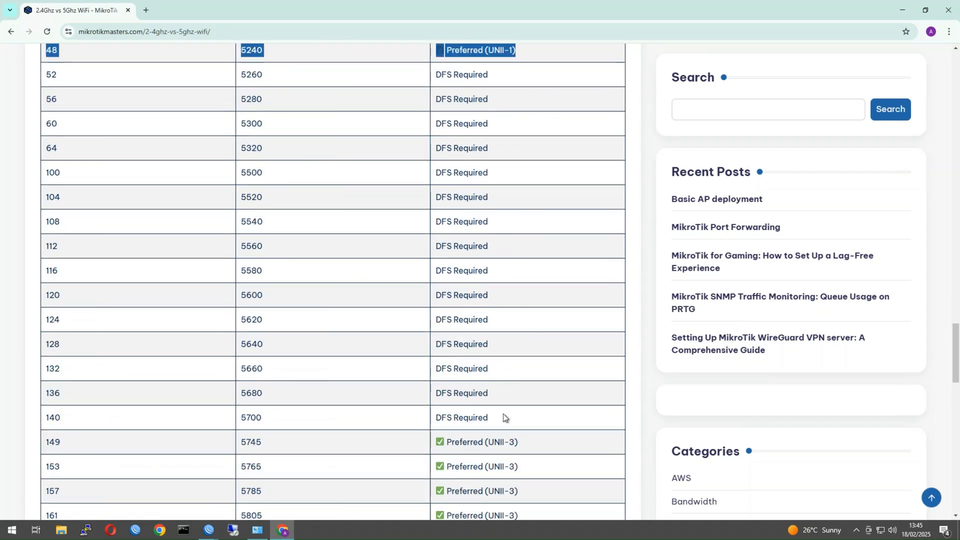
scroll(514, 407, down, 2)
scroll(463, 320, up, 2)
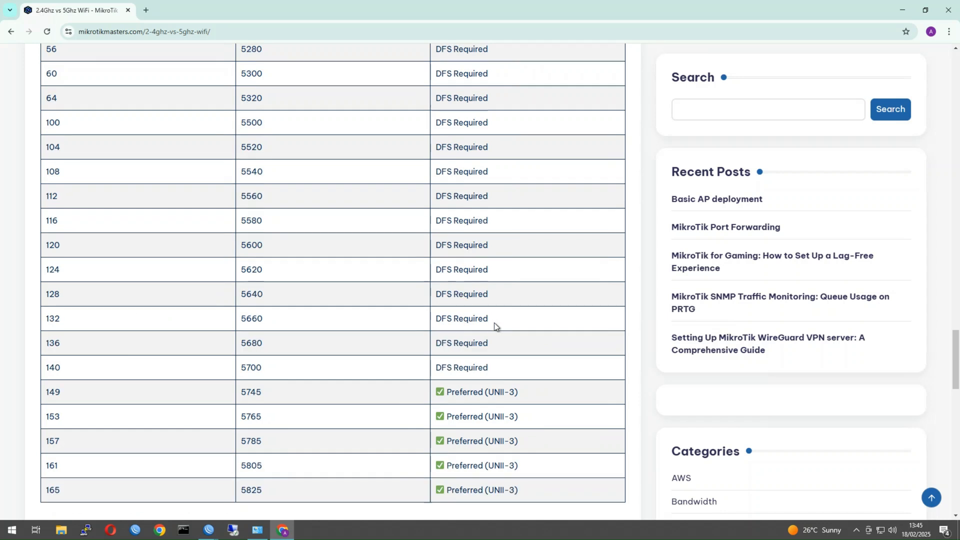
click(481, 114)
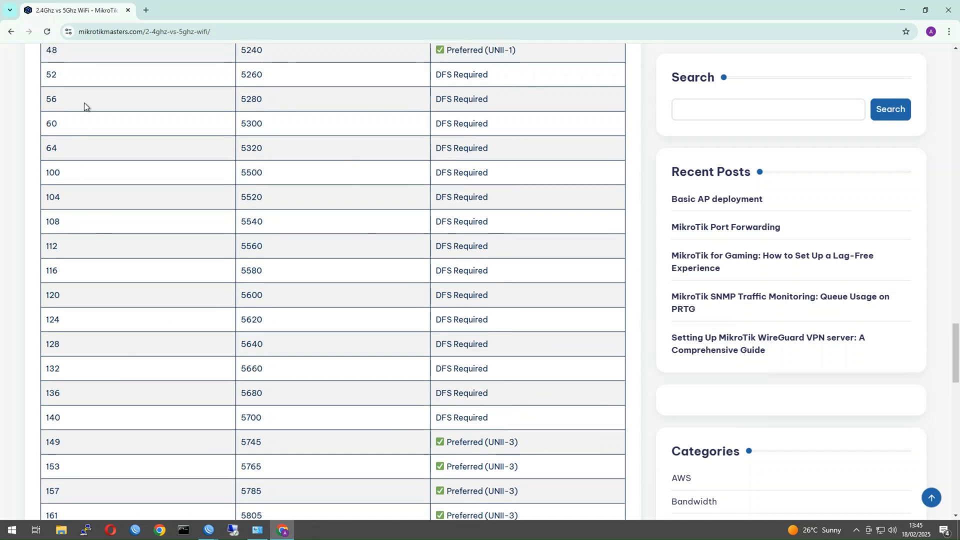
scroll(474, 412, down, 1)
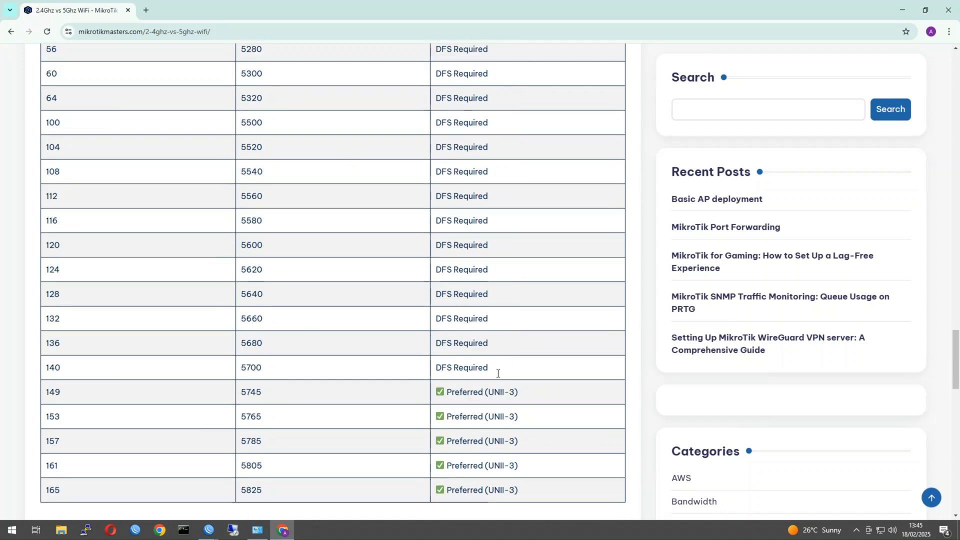
scroll(498, 373, down, 1)
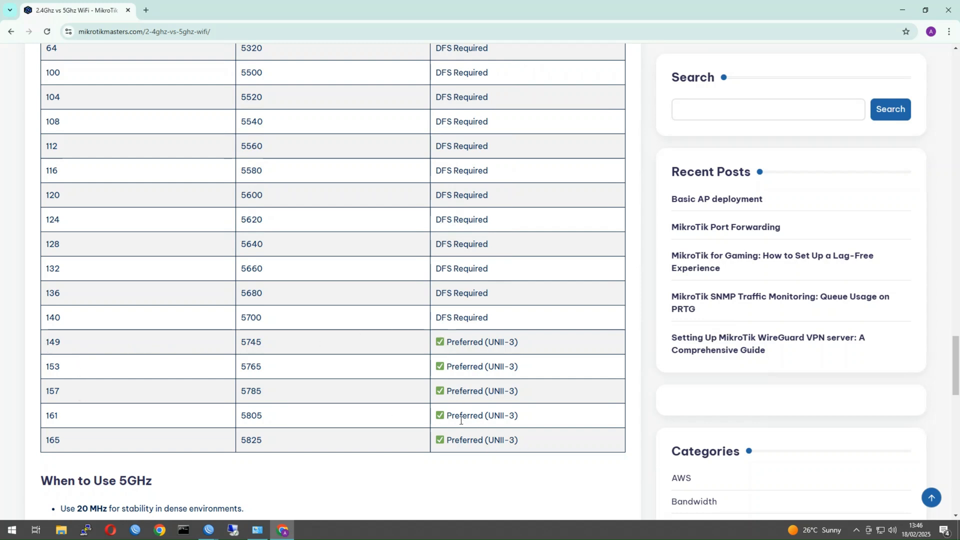
scroll(461, 420, up, 7)
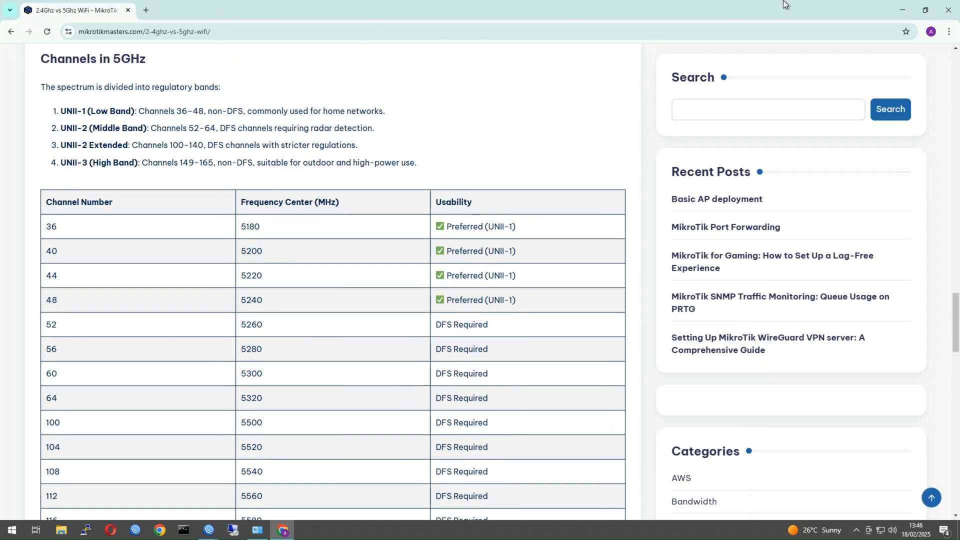
scroll(163, 369, up, 8)
Return to the Basic AP deployment article and select the UNII-1 channel command block.
click(9, 33)
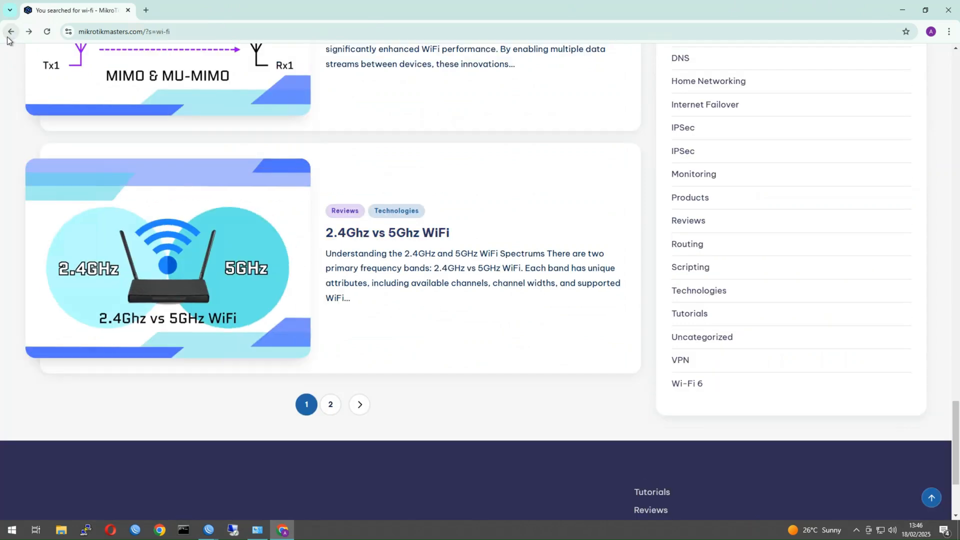
click(29, 31)
scroll(353, 314, down, 6)
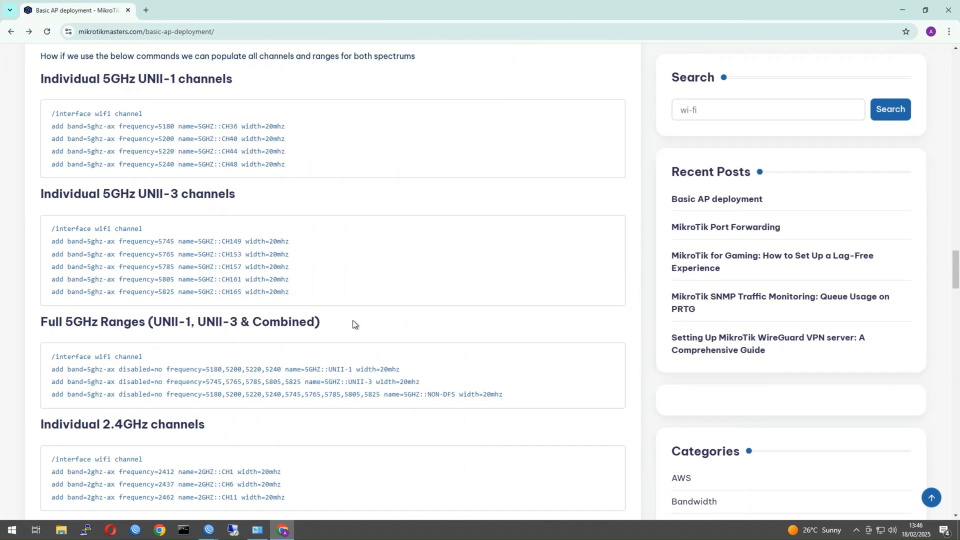
scroll(306, 325, up, 1)
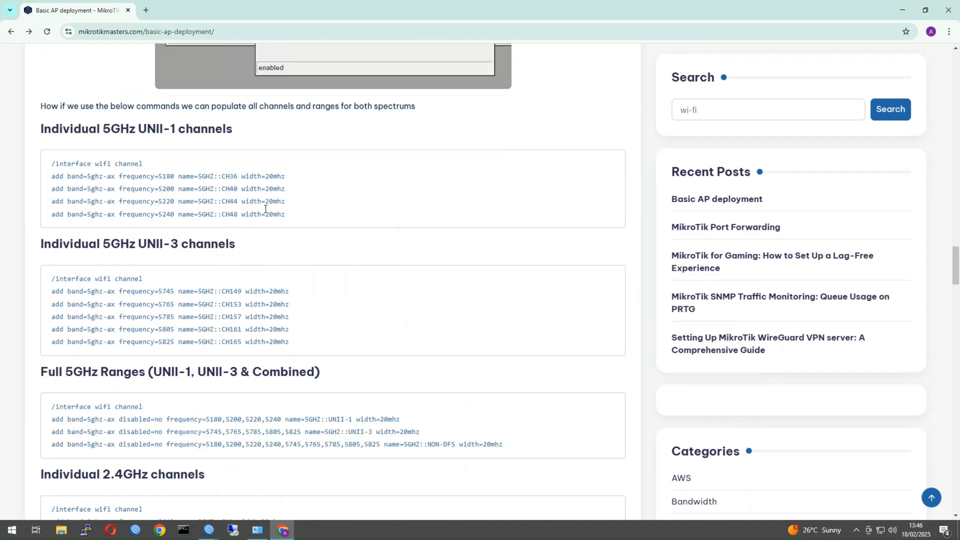
drag(286, 214, 24, 166)
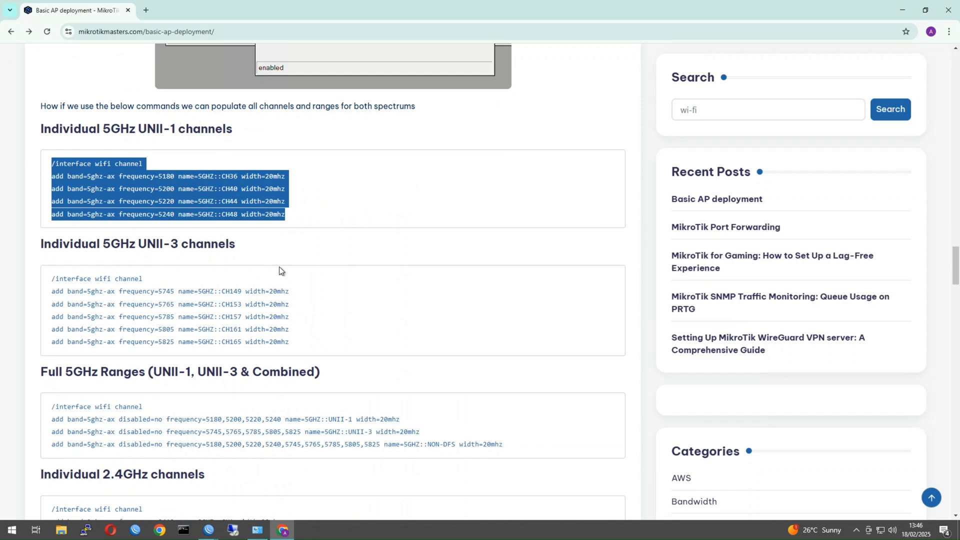
scroll(282, 280, down, 1)
drag(309, 293, 40, 195)
scroll(185, 271, down, 1)
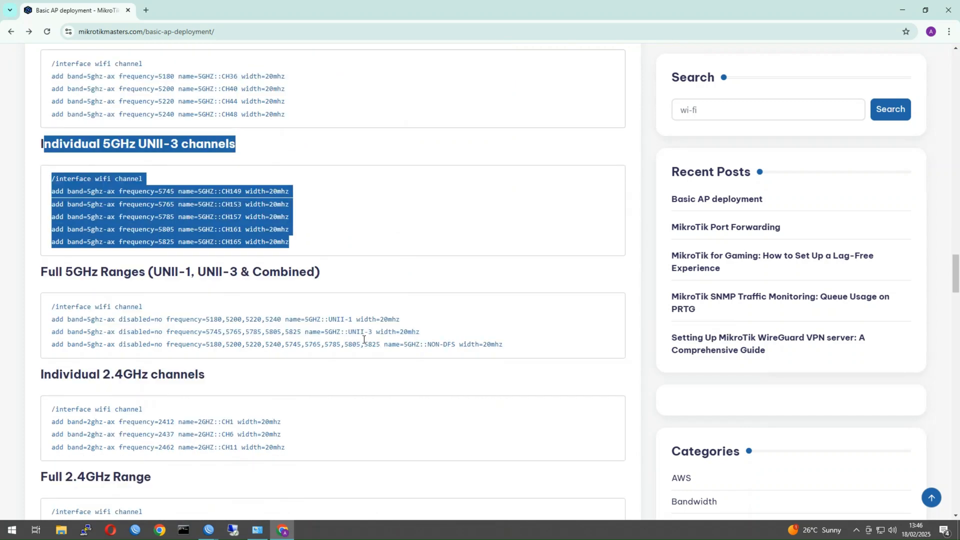
click(492, 343)
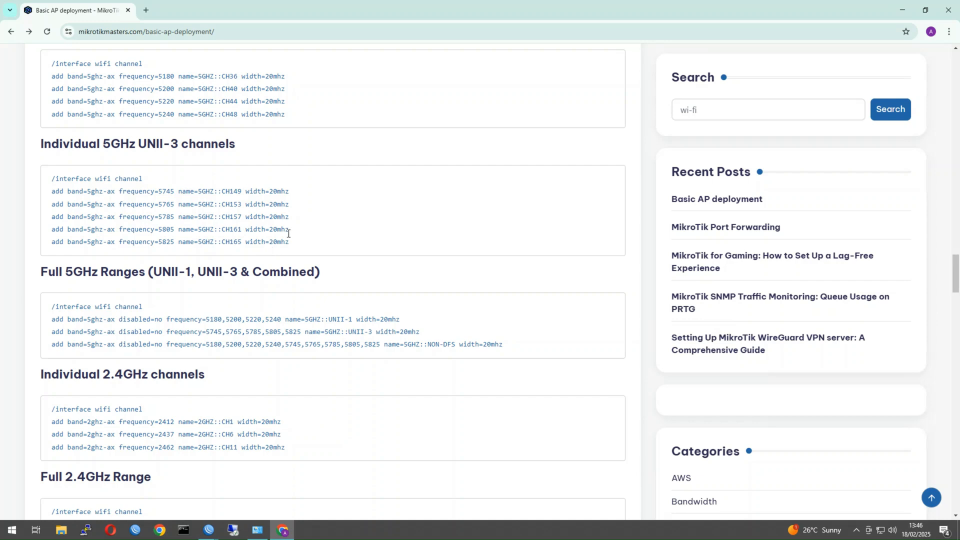
Select the UNII-3 channel commands and the UNII-1 frequency list.
drag(291, 245, 49, 194)
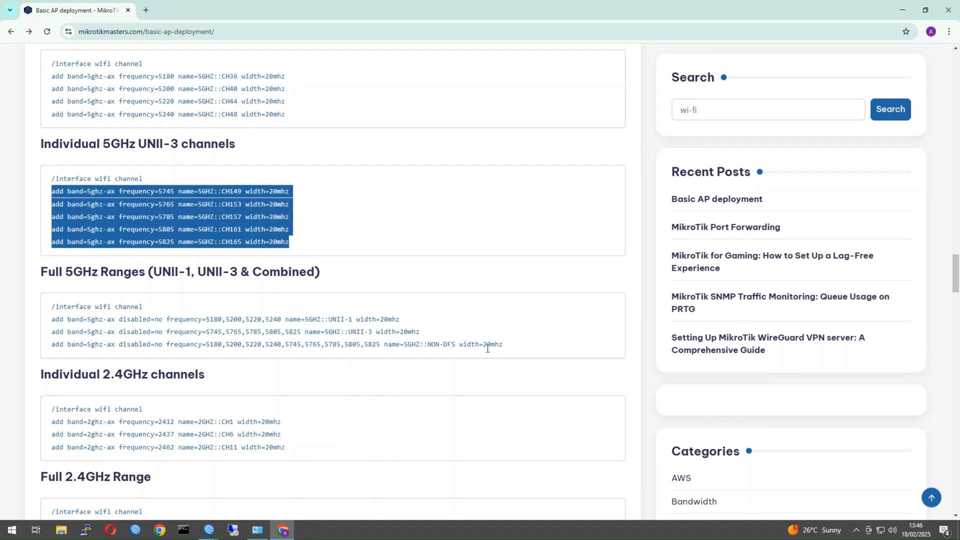
scroll(205, 333, up, 5)
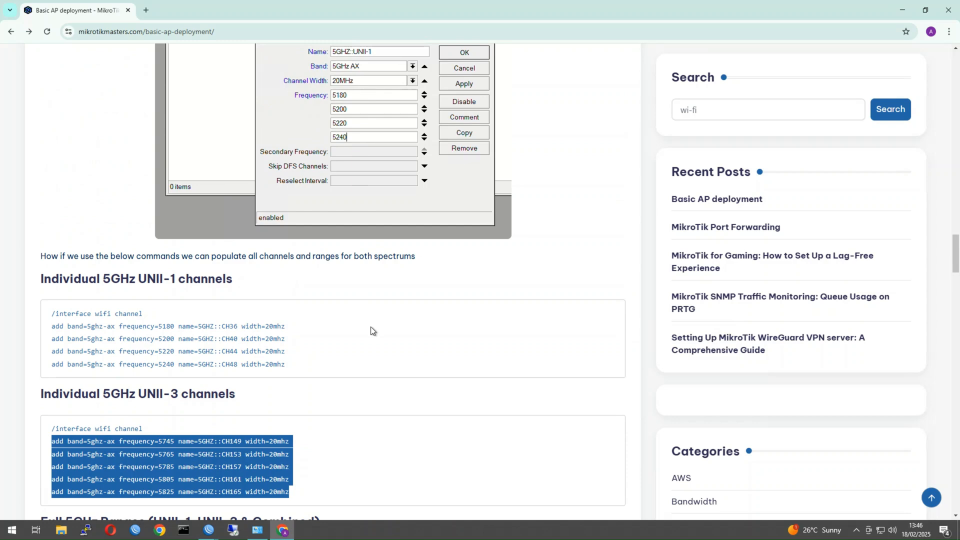
scroll(371, 326, down, 2)
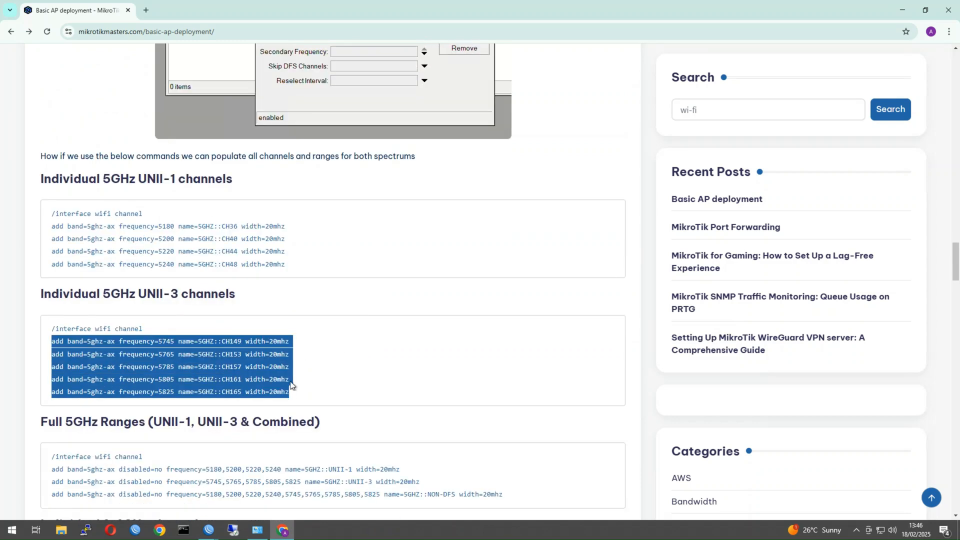
scroll(224, 371, down, 2)
scroll(283, 397, down, 2)
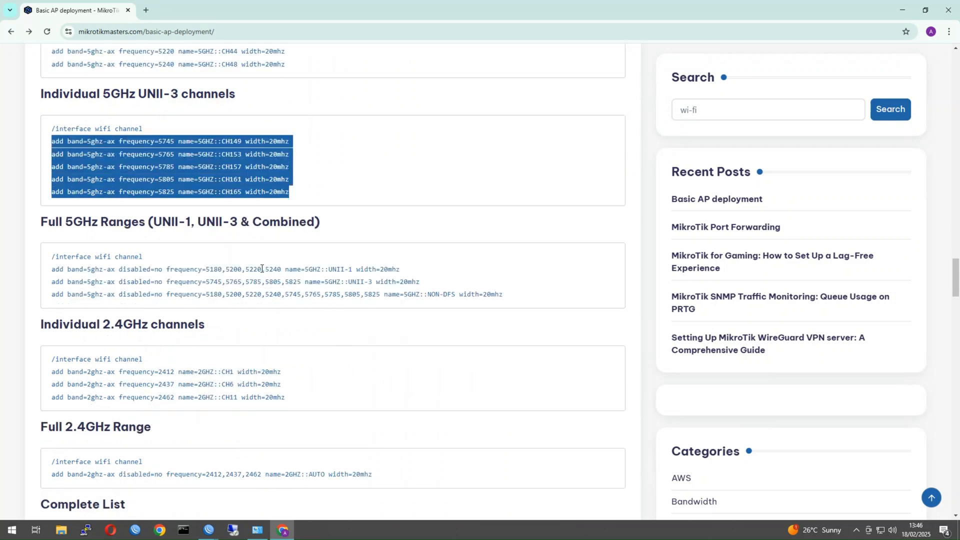
mouse_move(206, 270)
mouse_down()
mouse_move(281, 269)
mouse_move(212, 270)
mouse_up()
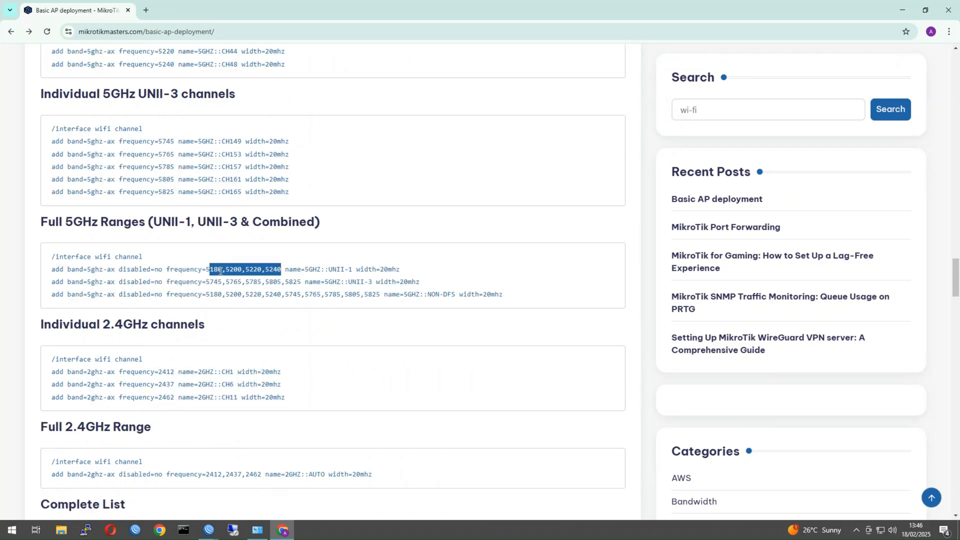
scroll(389, 266, down, 1)
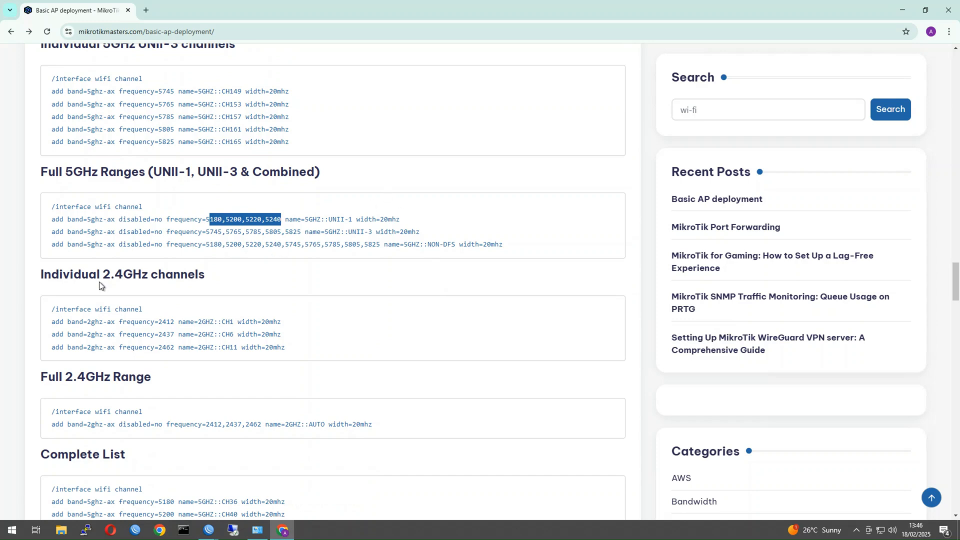
scroll(129, 372, down, 1)
scroll(193, 395, down, 1)
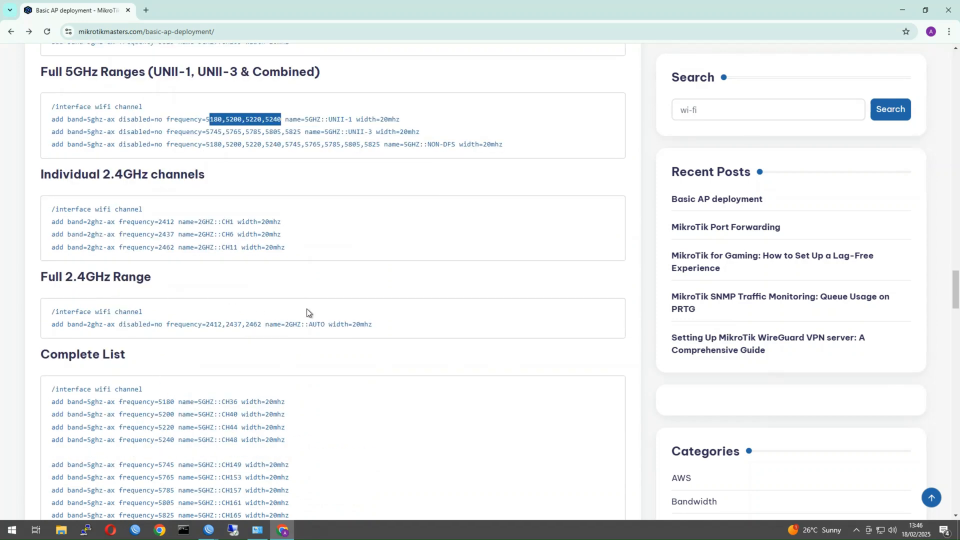
scroll(244, 345, up, 6)
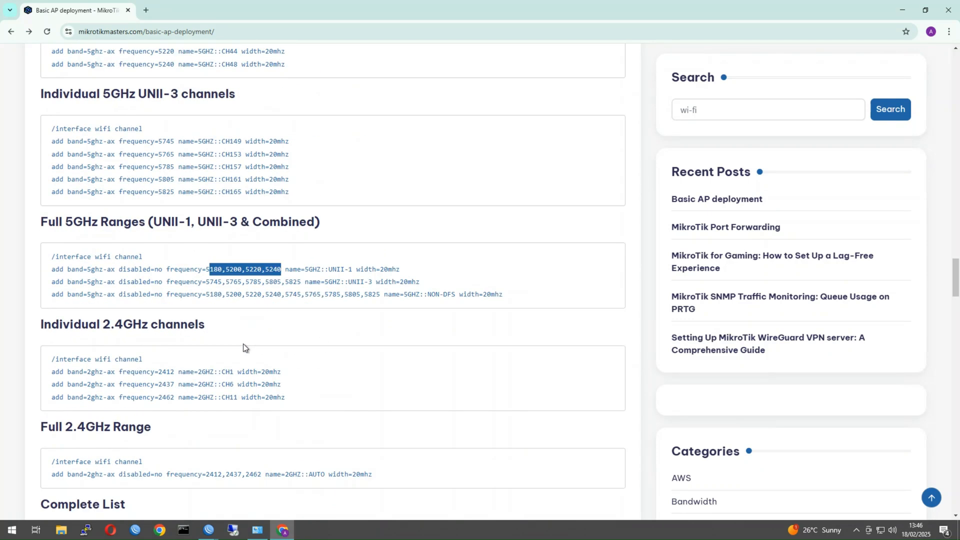
scroll(229, 299, up, 1)
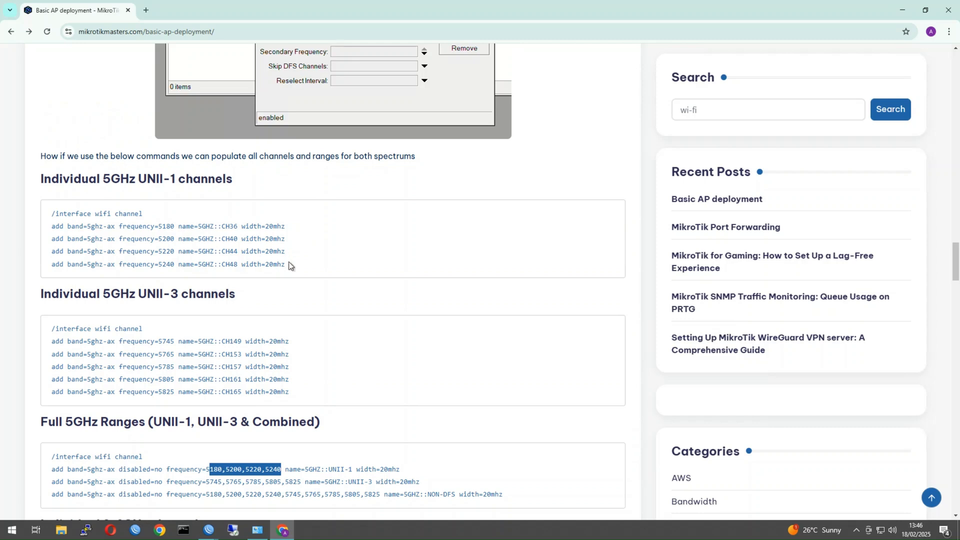
Select the entire Full 5GHz Ranges (UNII-1, UNII-3 & Combined) command block.
drag(289, 266, 43, 216)
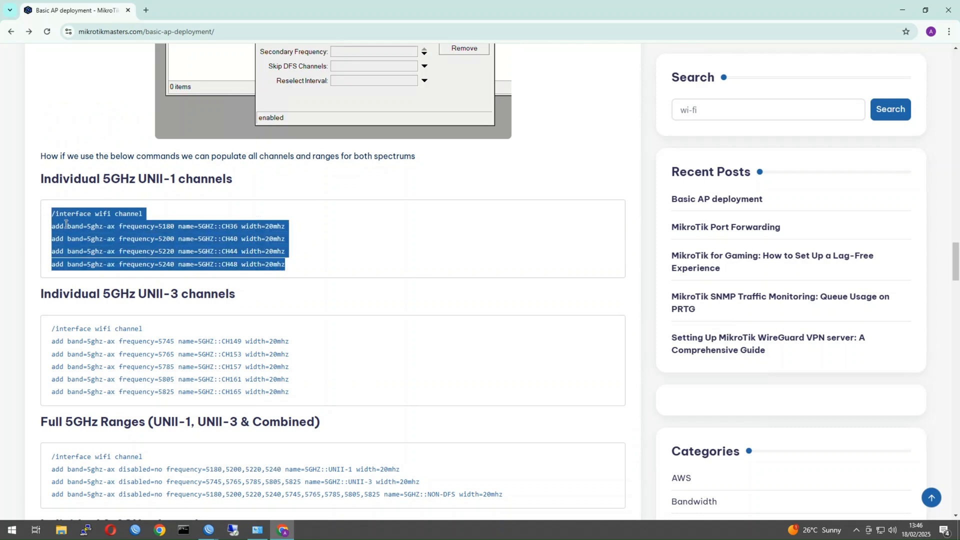
scroll(140, 267, down, 3)
drag(517, 340, 115, 307)
click(268, 330)
drag(501, 350, 26, 308)
key(ctrl+c)
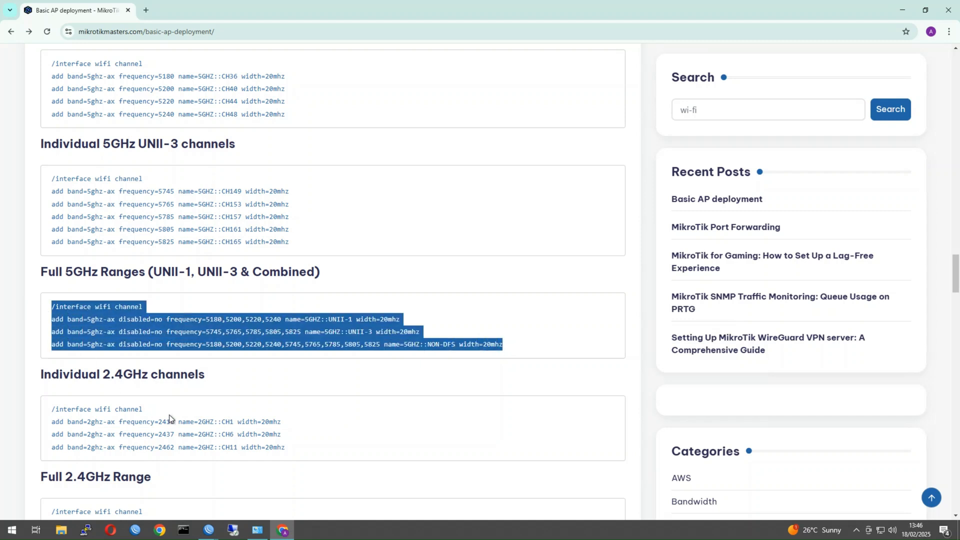
Paste the copied 5GHz channel commands into Notepad and select all four lines.
click(11, 534)
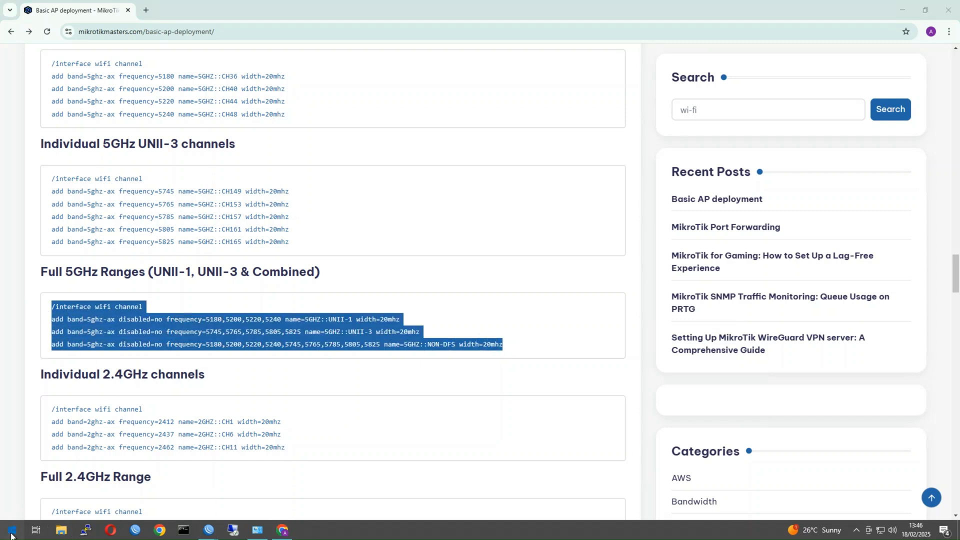
text(note)
key(Return)
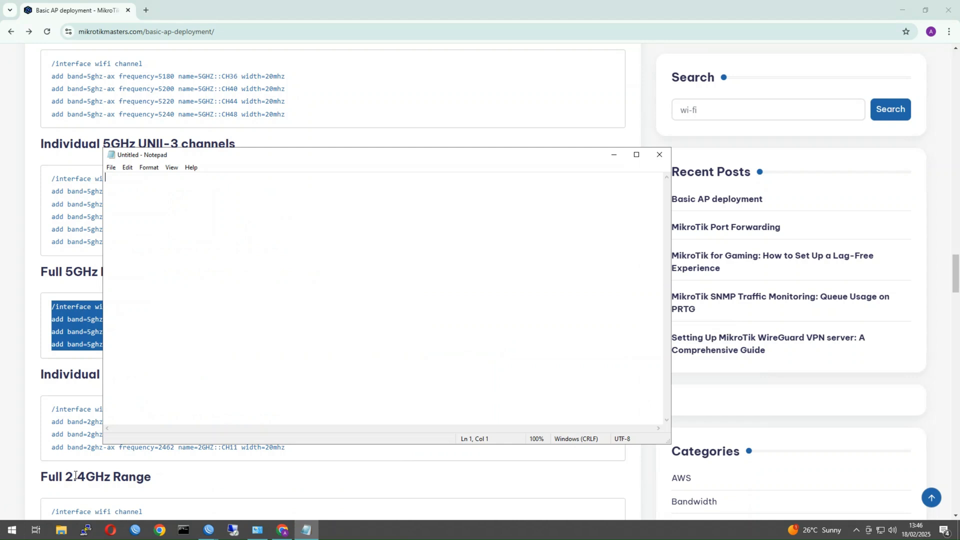
key(ctrl+v)
drag(569, 212, 4, 181)
key(ctrl+c)
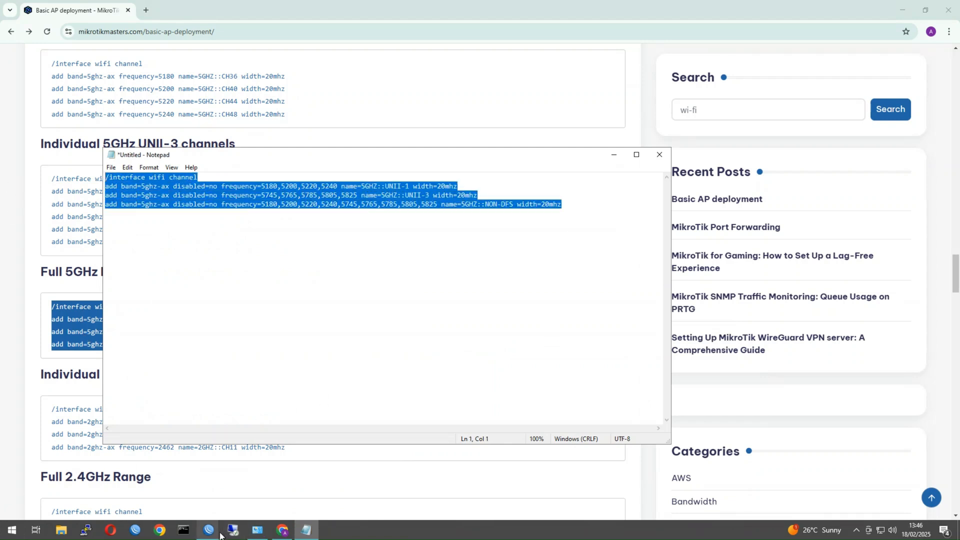
In the cAP ax WinBox, open a New Terminal, decline the license, and paste the channel commands.
click(209, 530)
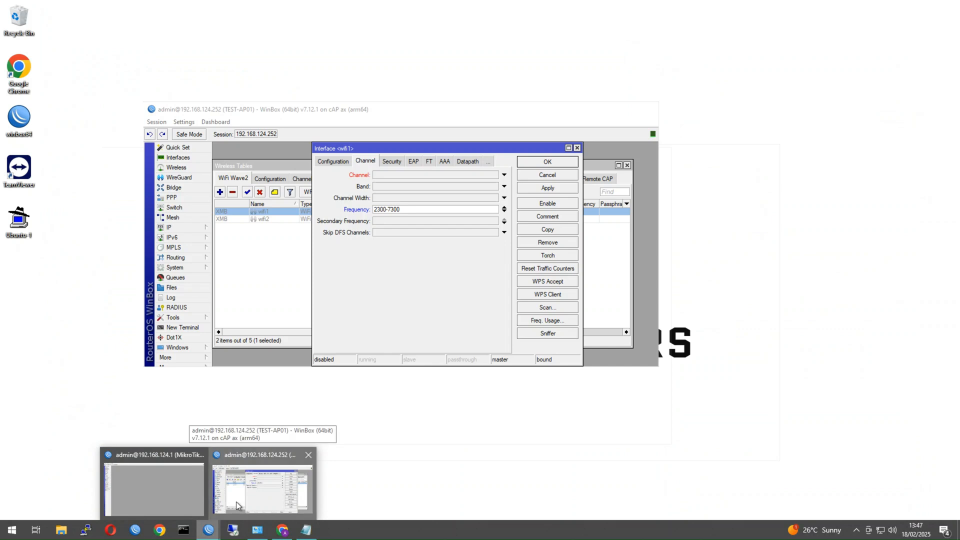
click(236, 502)
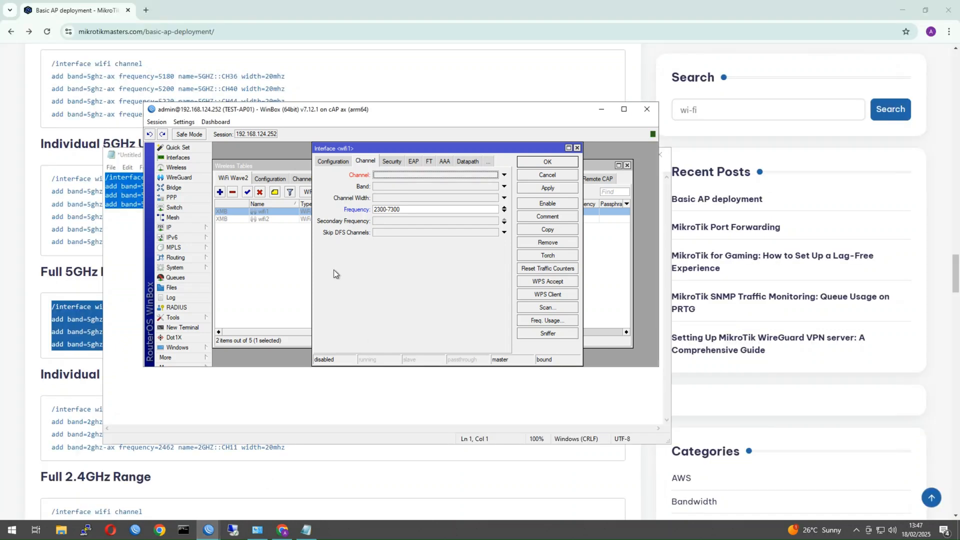
click(190, 328)
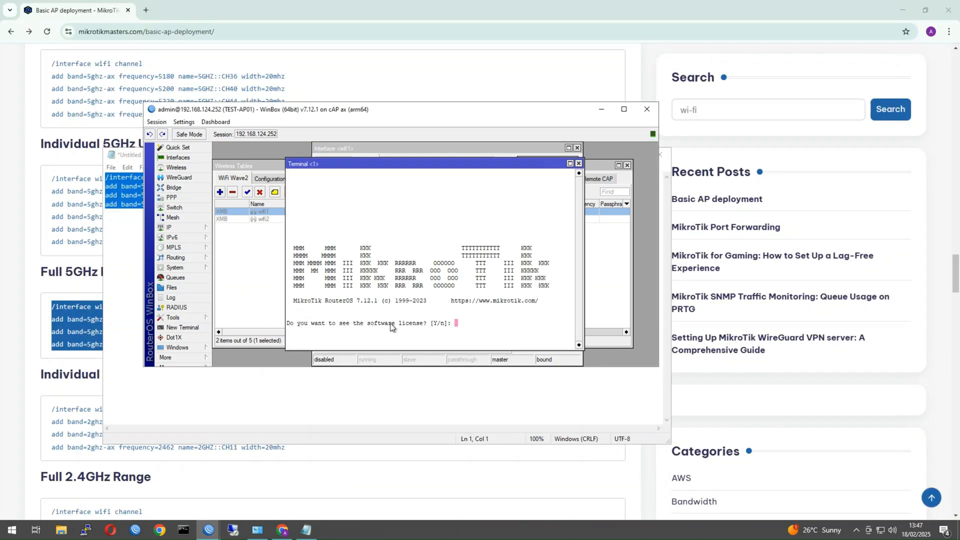
text(n)
key(Return)
key(Return)
key(Return)
key(Return)
right_click(384, 301)
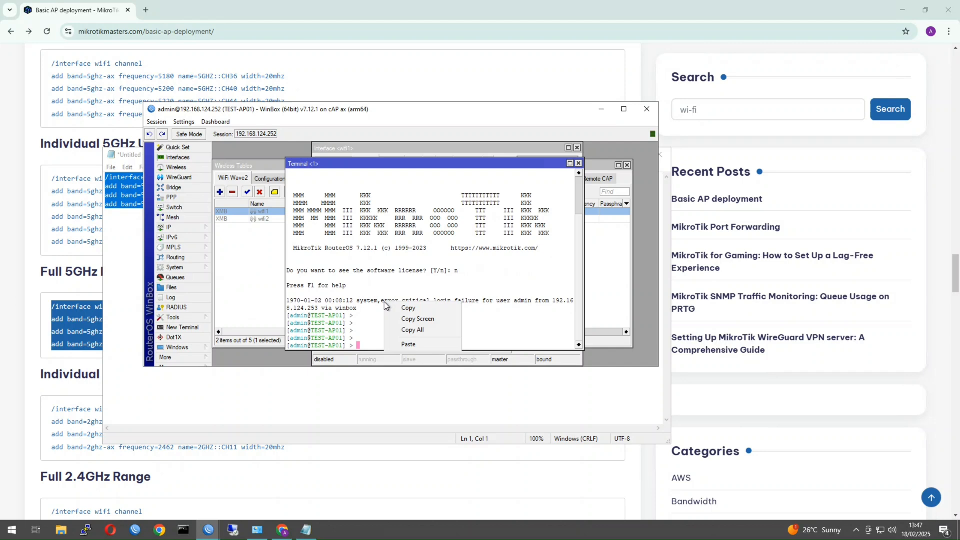
click(402, 344)
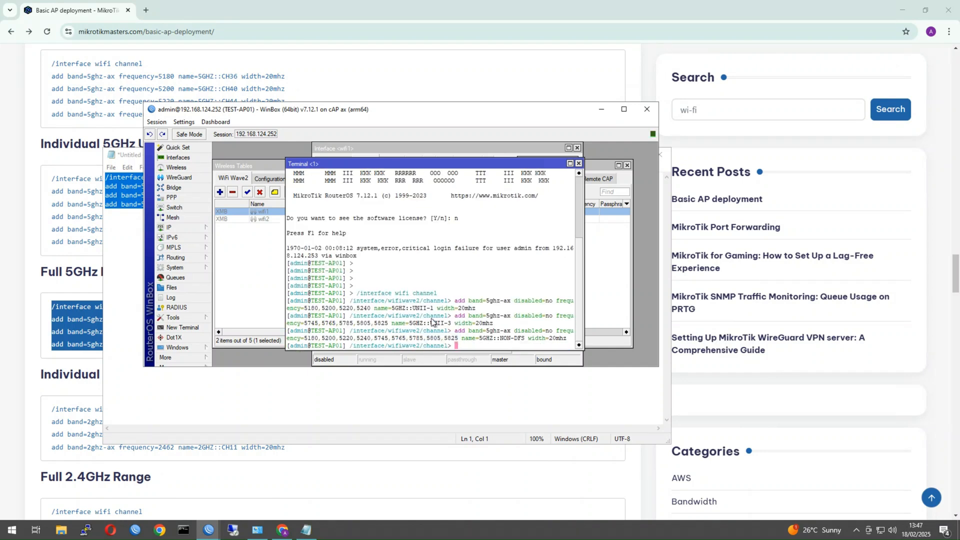
Move the Wireless Tables and terminal windows aside to uncover wifi1's settings.
click(224, 302)
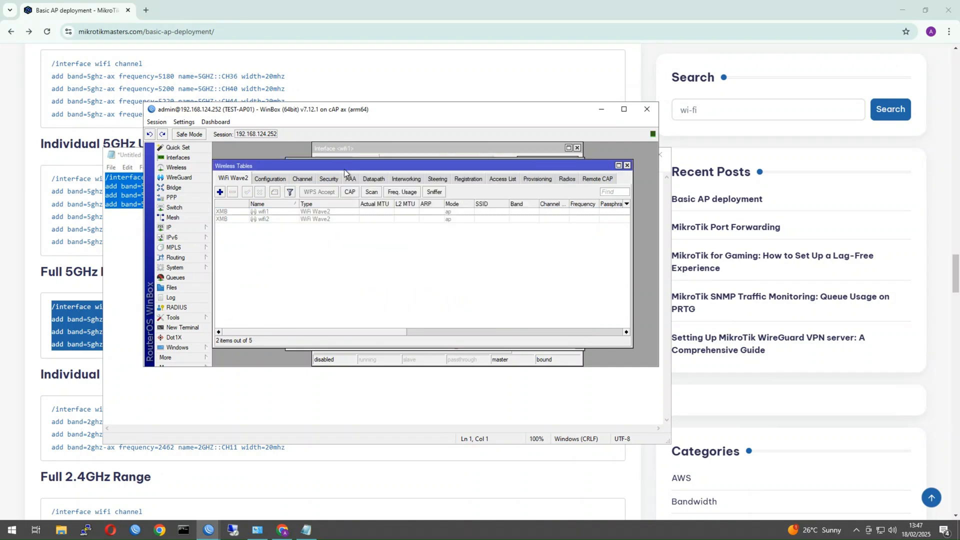
drag(344, 169, 357, 229)
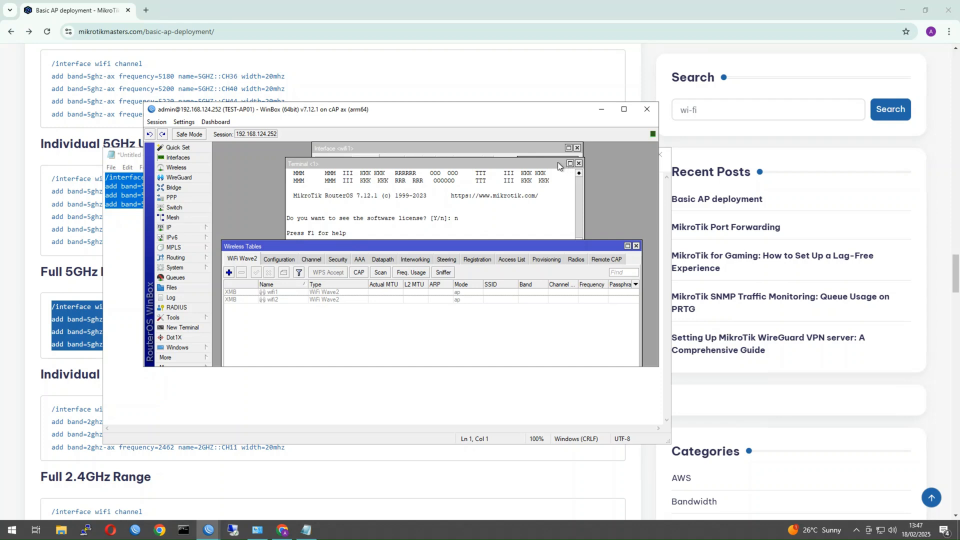
drag(557, 162, 545, 201)
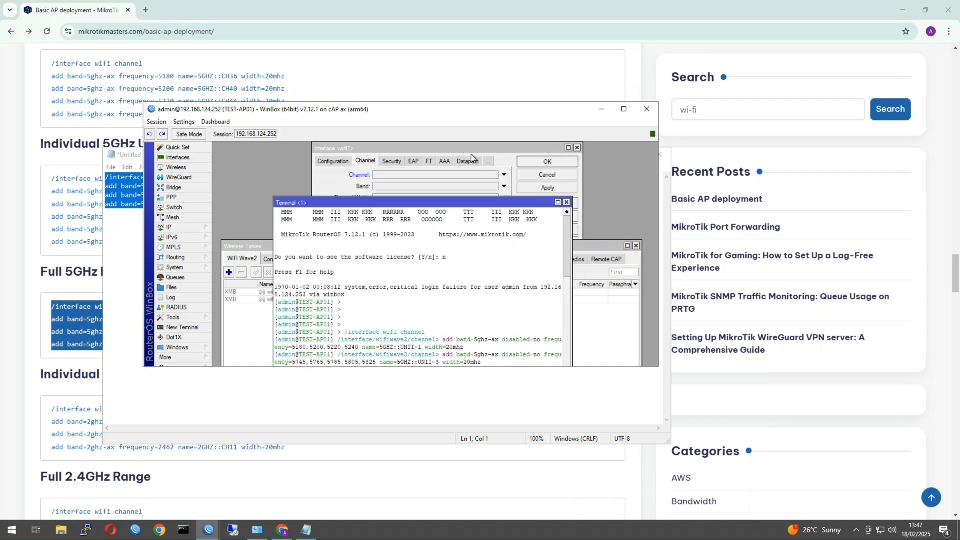
Give wifi1 channel 5GHZ::NON-DFS, no frequency, band 5GHz AX and 20MHz width.
click(423, 179)
click(423, 178)
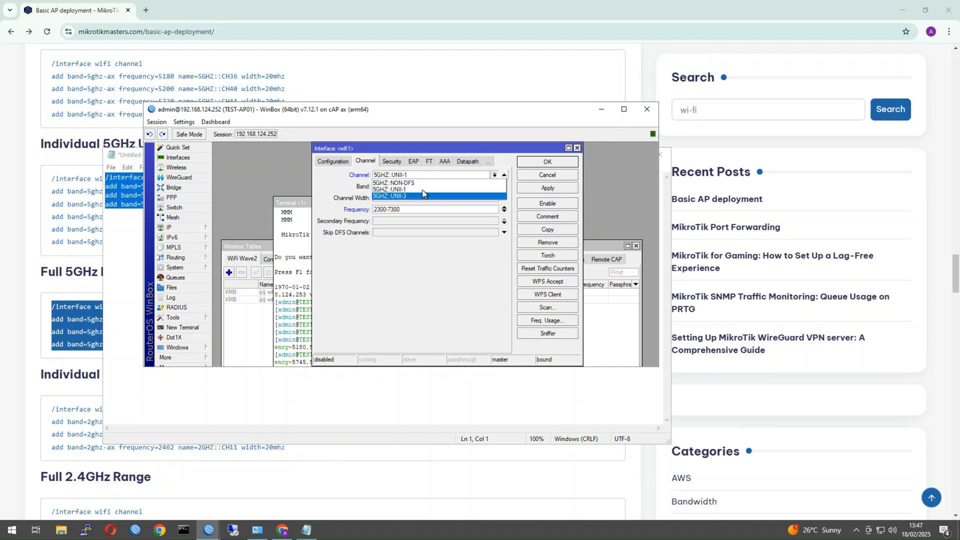
click(414, 183)
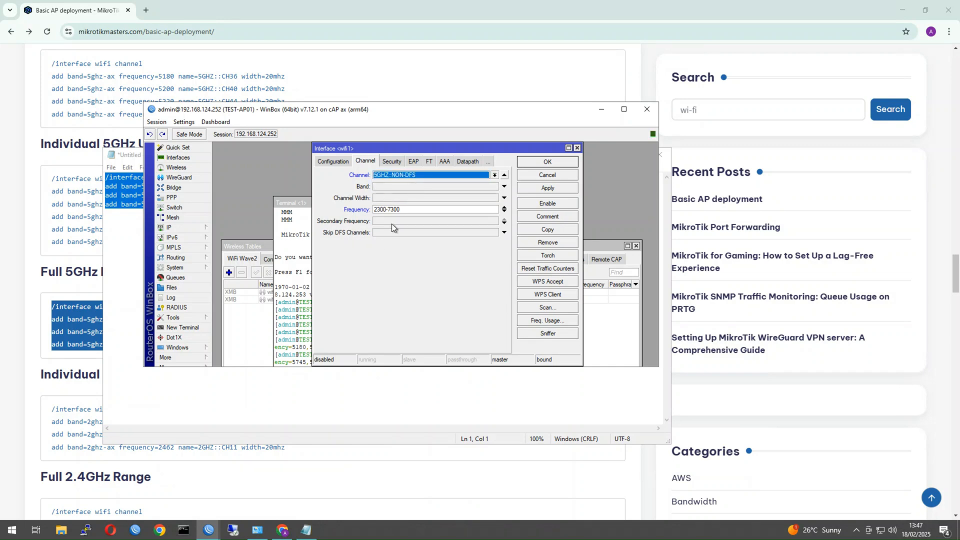
click(504, 207)
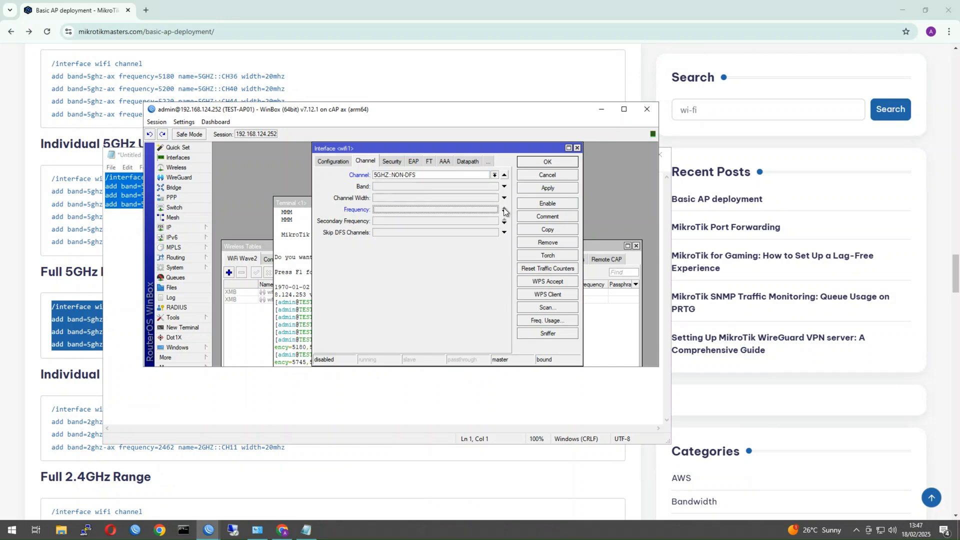
click(388, 188)
click(388, 188)
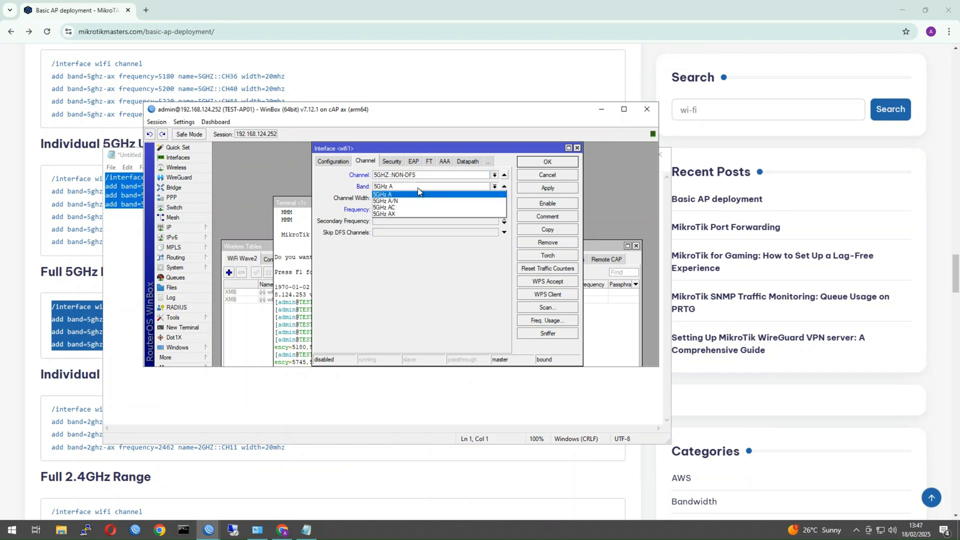
click(409, 214)
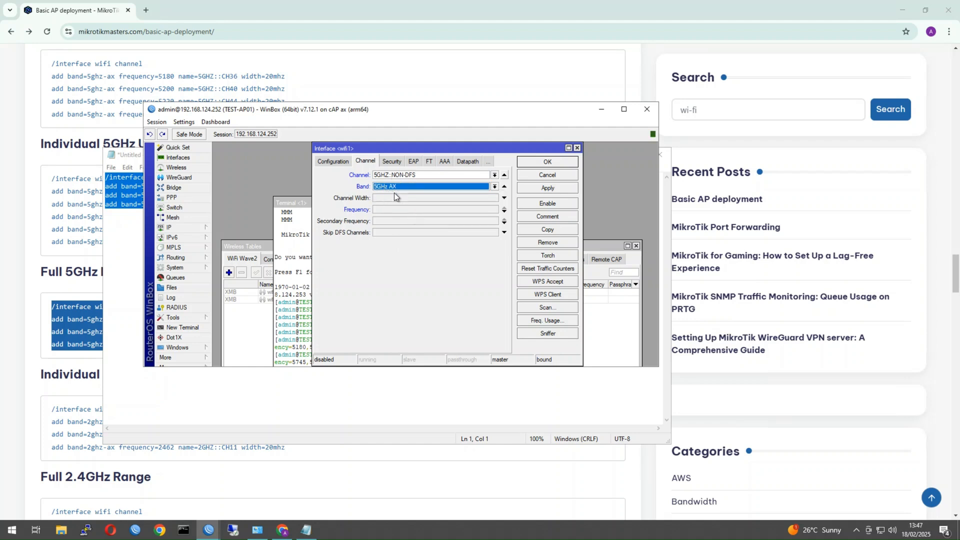
click(395, 199)
click(395, 198)
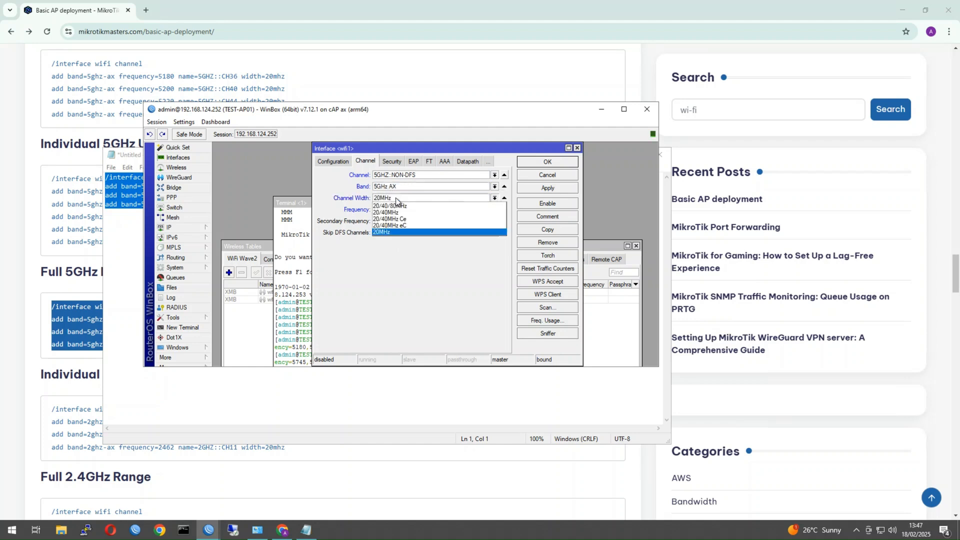
click(396, 232)
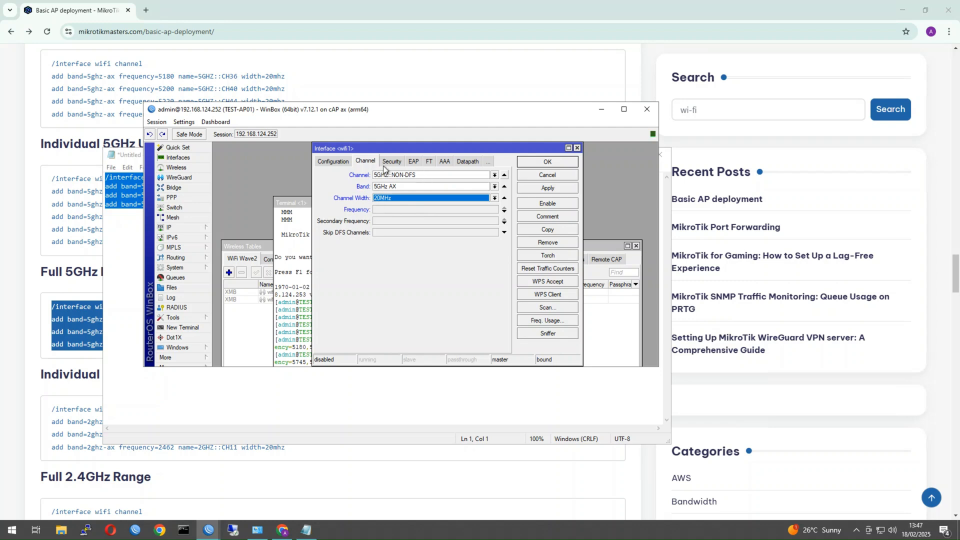
click(333, 162)
Clear wifi1's security profile and enable WPA2 PSK authentication with CCMP encryption.
click(419, 162)
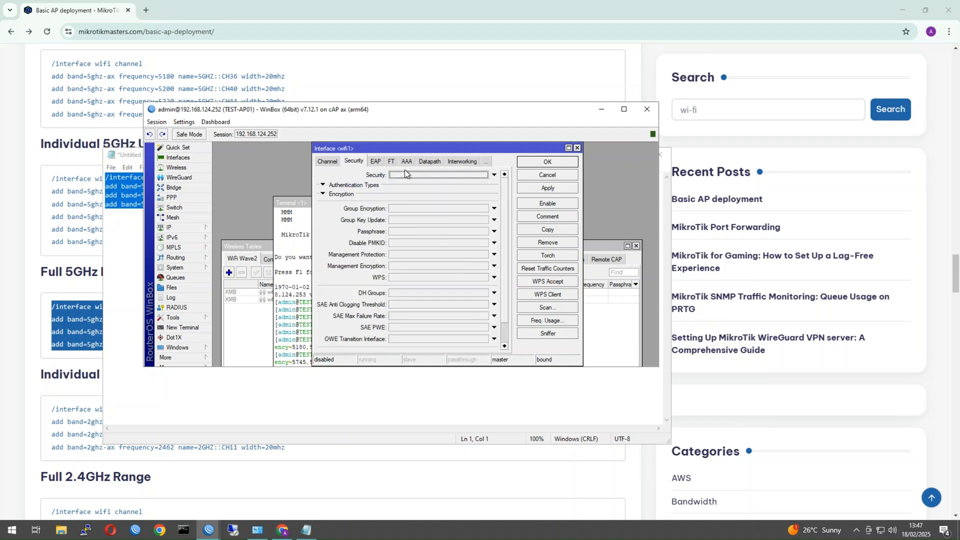
click(418, 174)
click(414, 177)
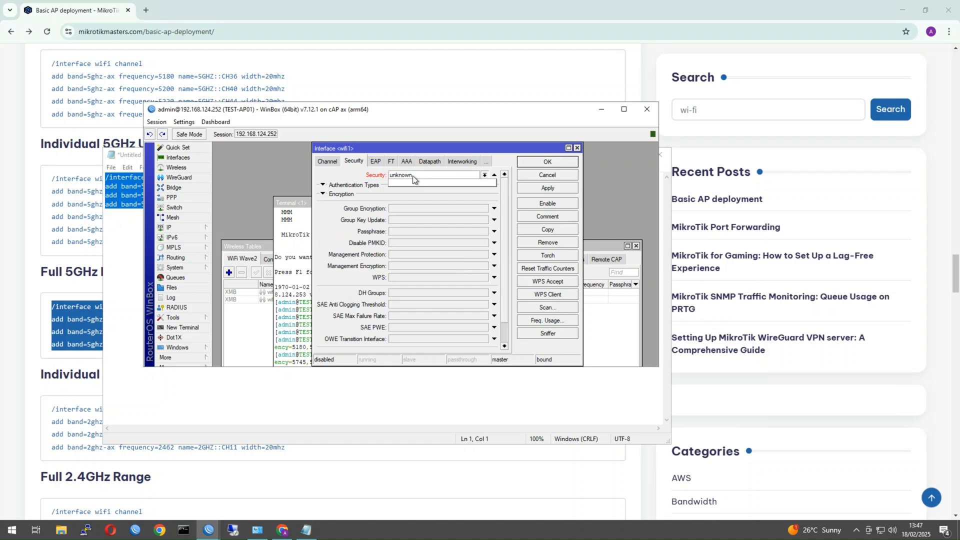
click(496, 178)
click(494, 175)
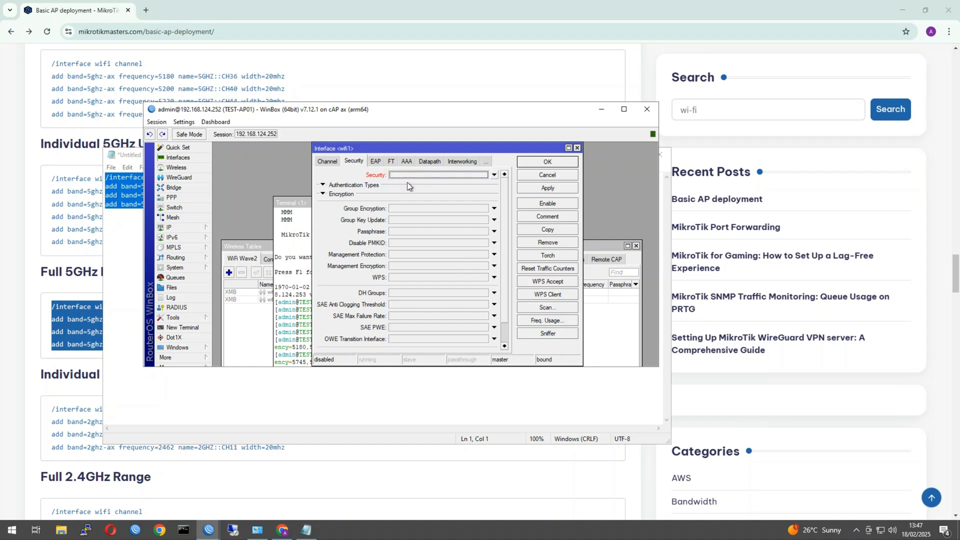
click(322, 186)
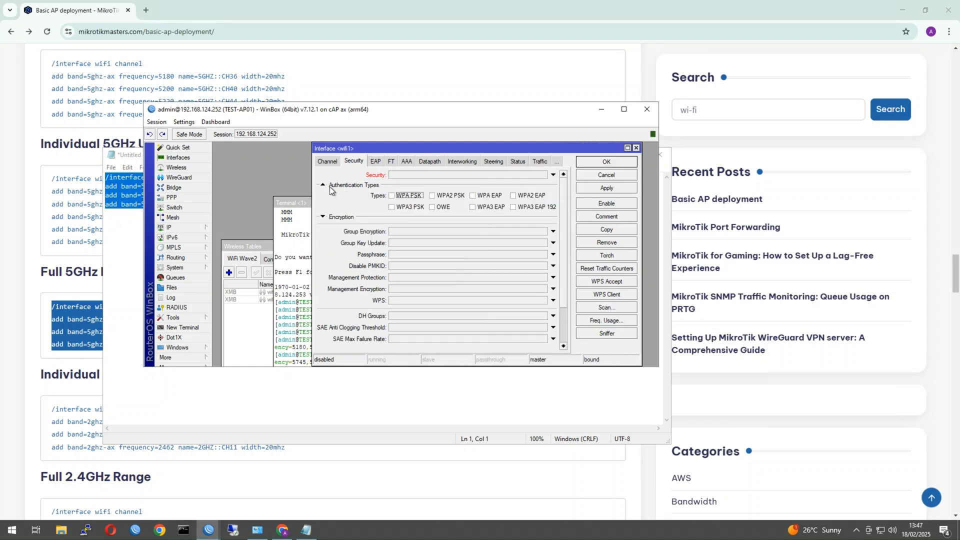
click(432, 196)
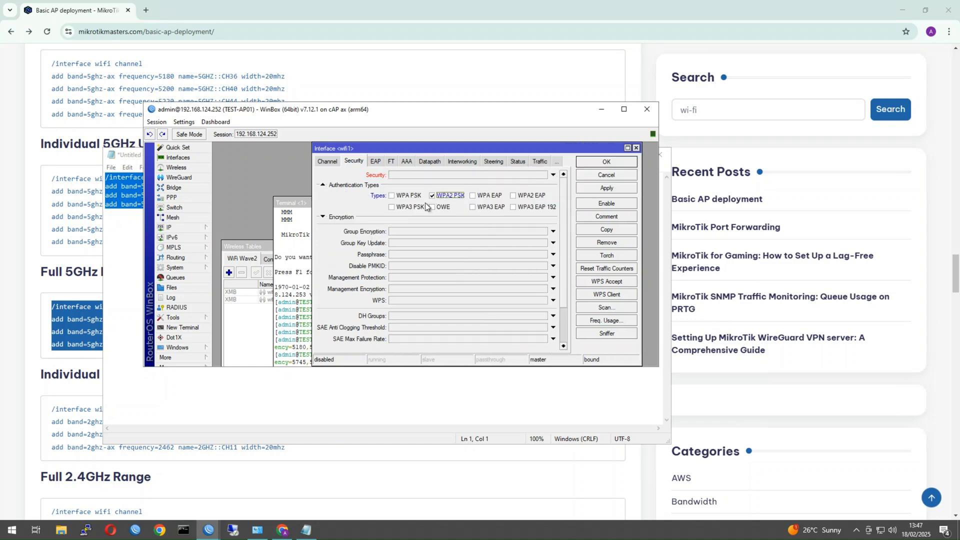
click(338, 217)
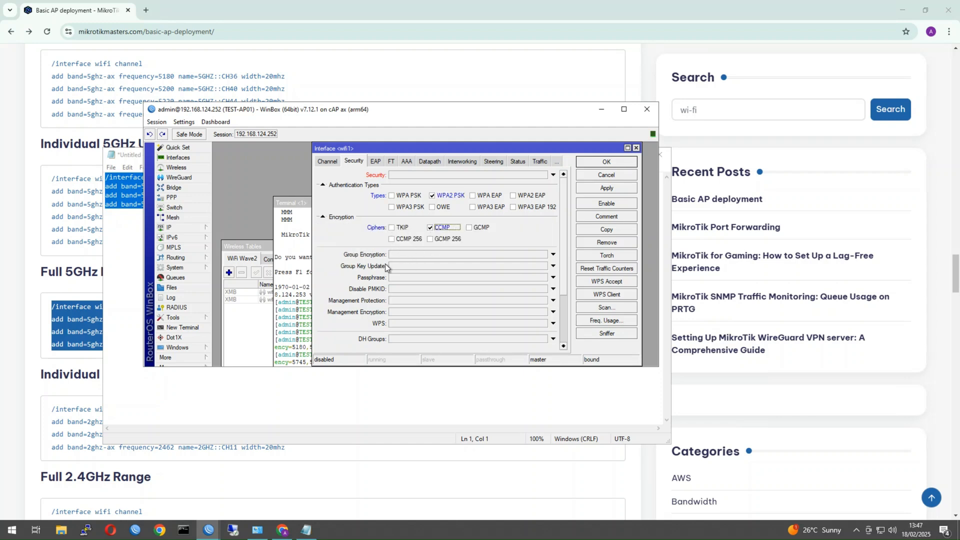
Enter the wireless passphrase, turn off Hide Passwords, and save wifi1 with OK.
click(402, 278)
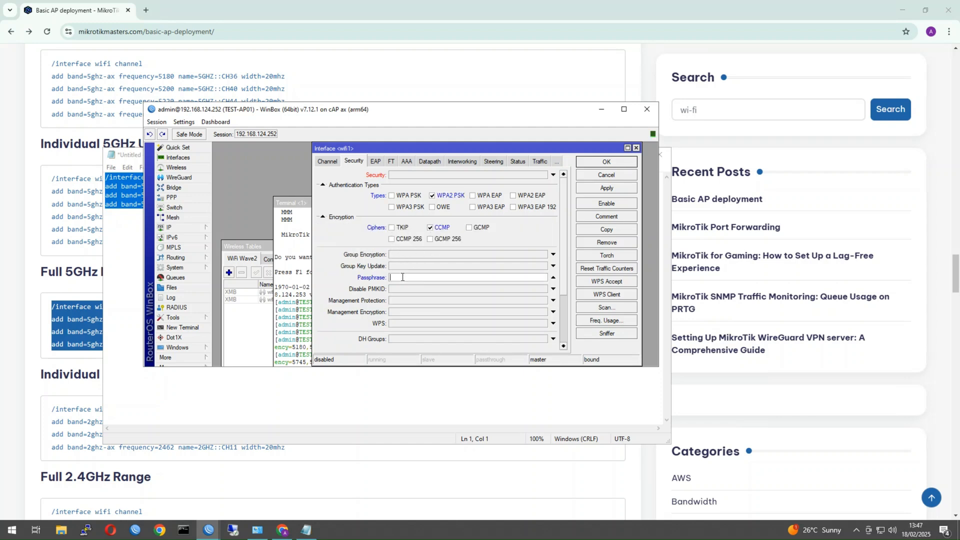
text(*********)
click(185, 123)
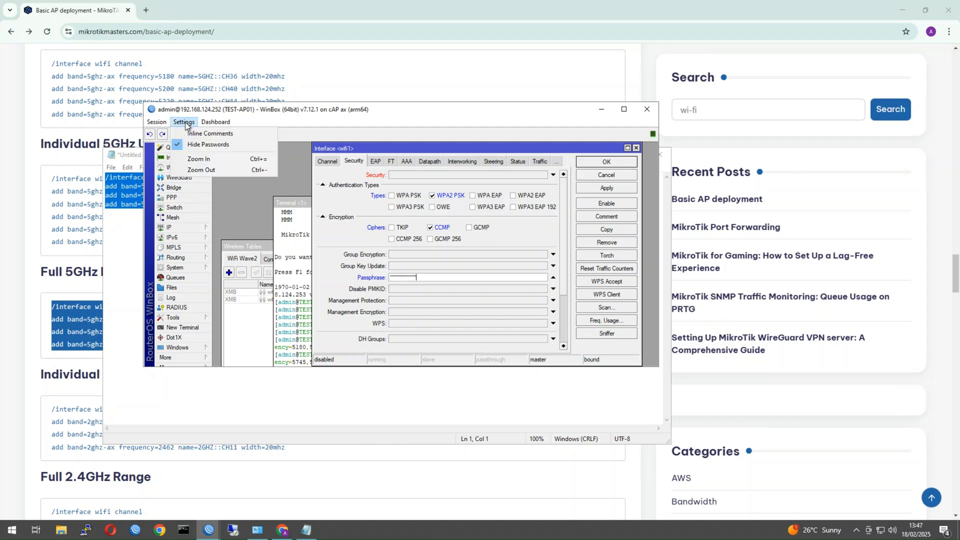
click(191, 148)
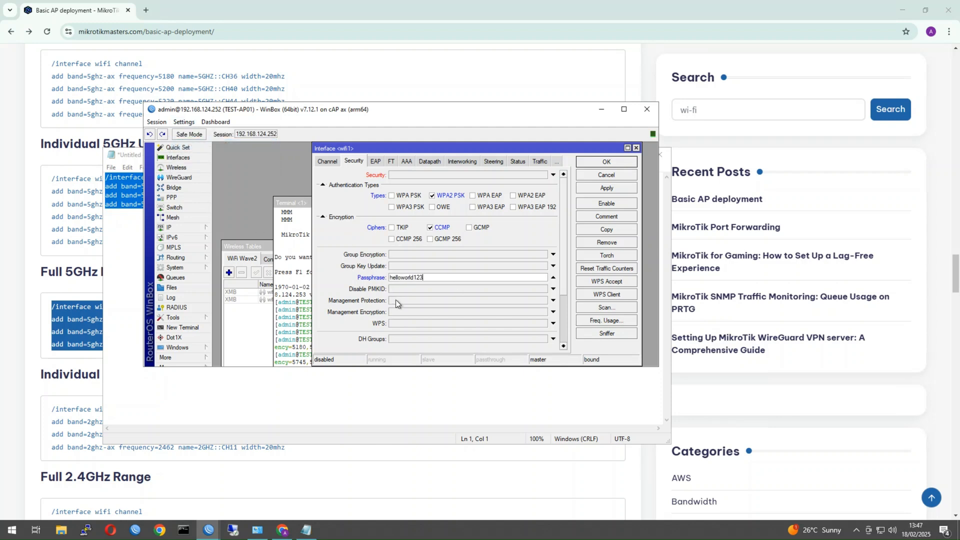
click(617, 161)
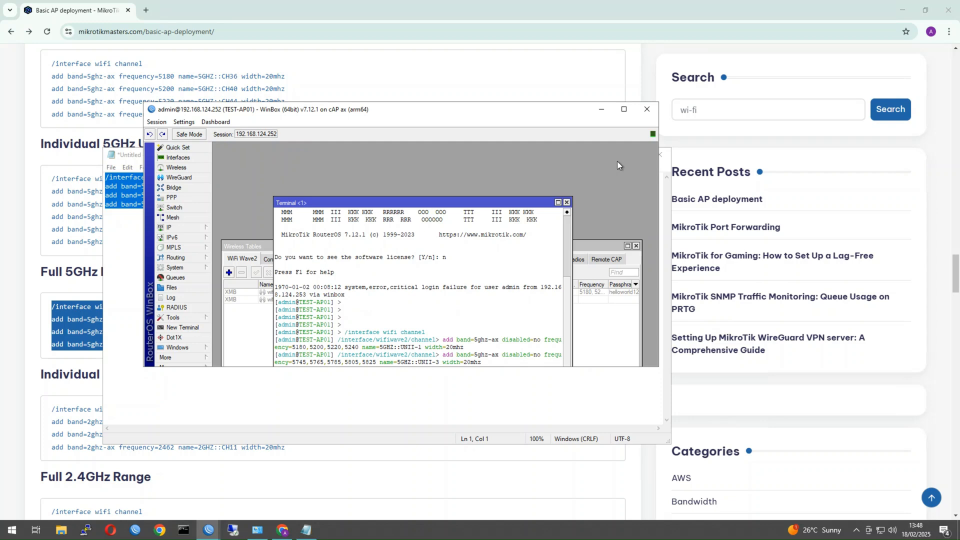
Change wifi-2G's General tab name to wifi-5G and save, then open the wifi2 row.
click(627, 284)
click(514, 292)
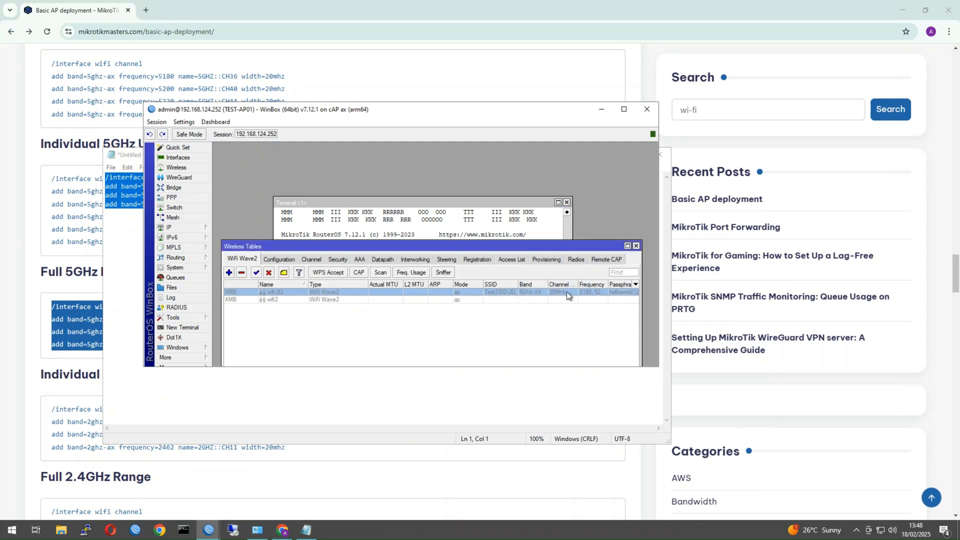
double_click(278, 292)
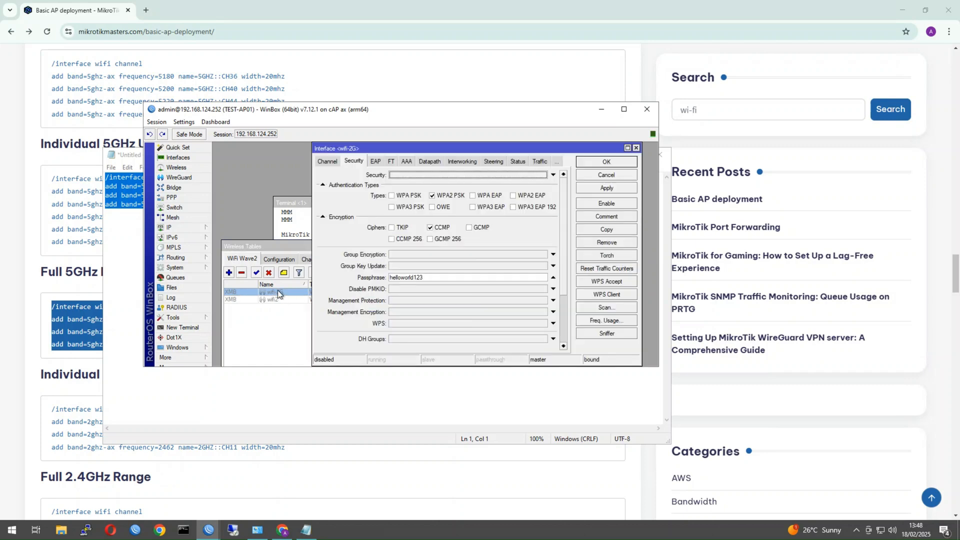
click(322, 157)
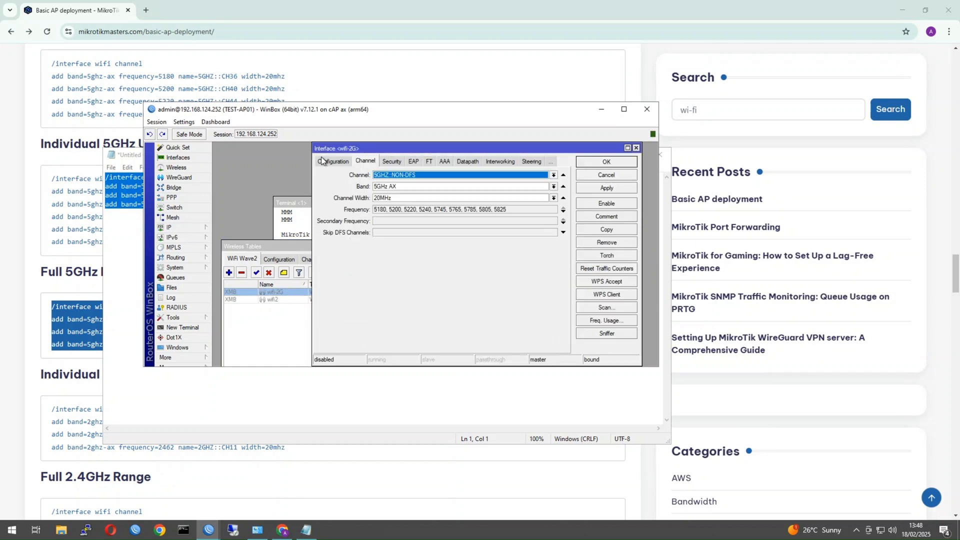
click(322, 157)
click(370, 173)
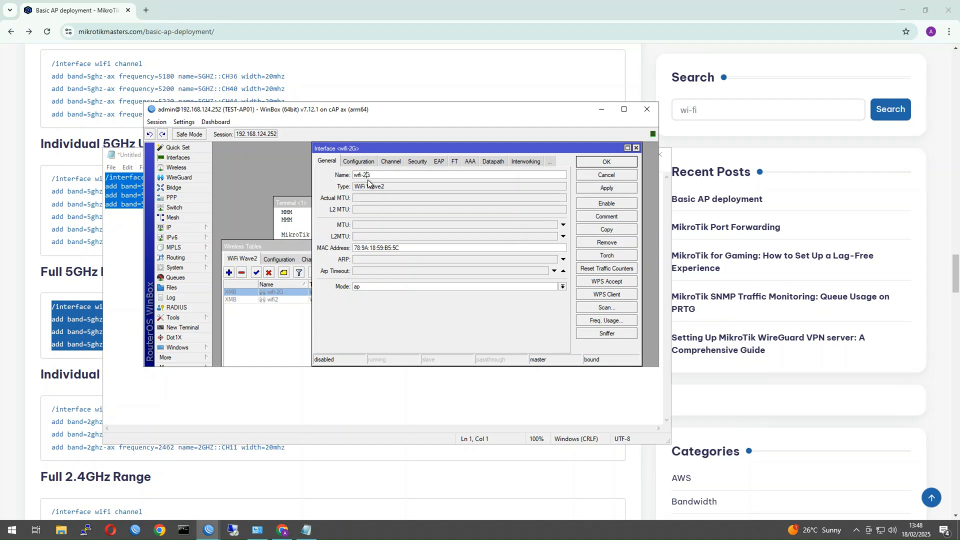
click(607, 162)
double_click(298, 299)
Rename wifi2 to wifi-5G and set its SSID to TestSSID-5G and country to Australia.
click(298, 299)
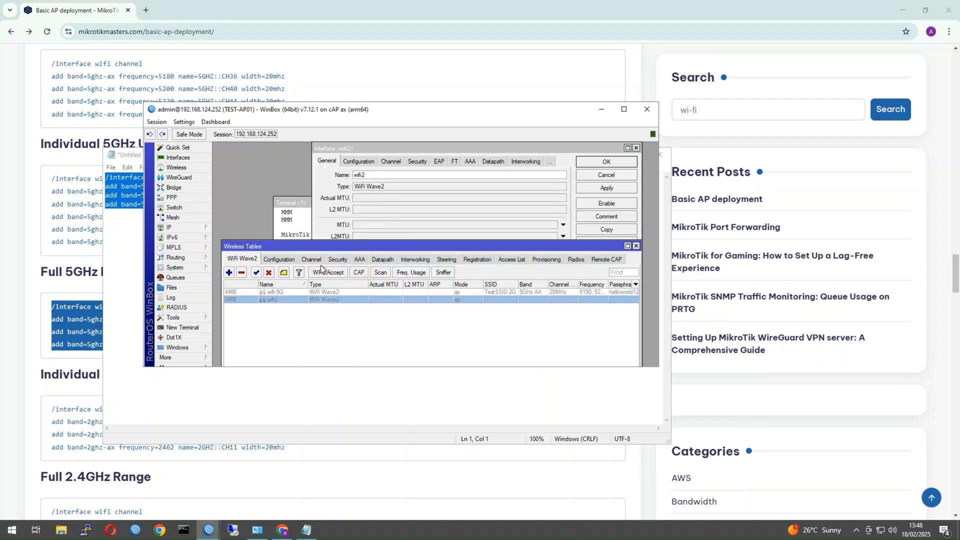
click(369, 172)
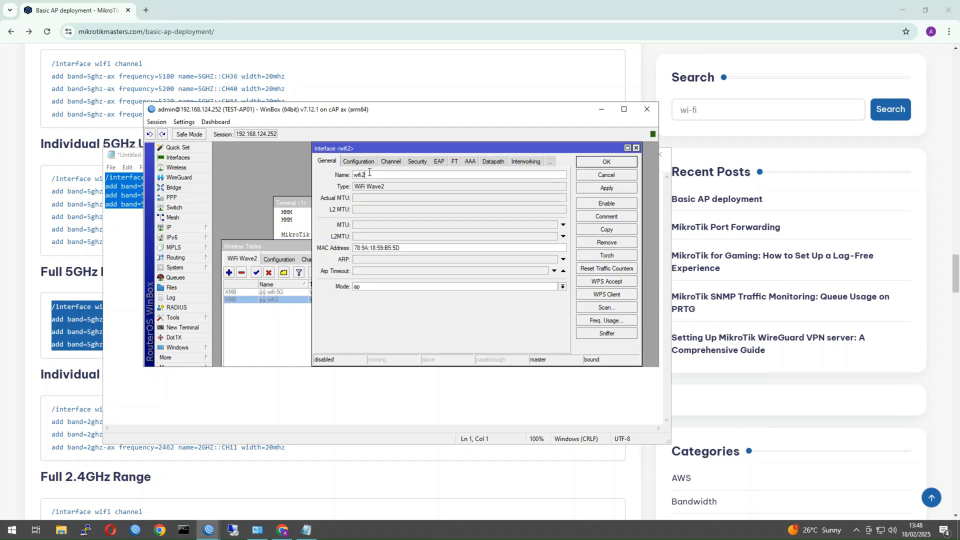
key(BackSpace)
text(-5G)
click(360, 161)
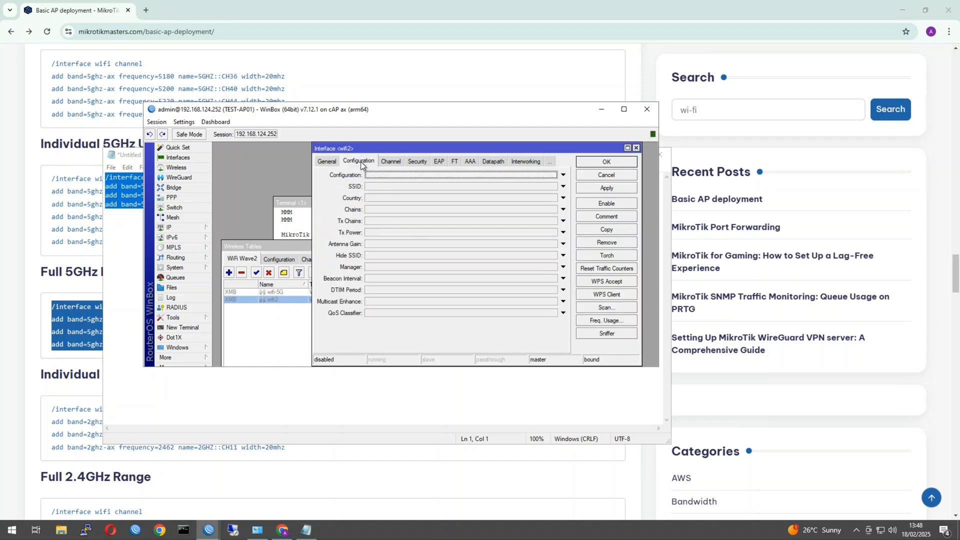
click(380, 187)
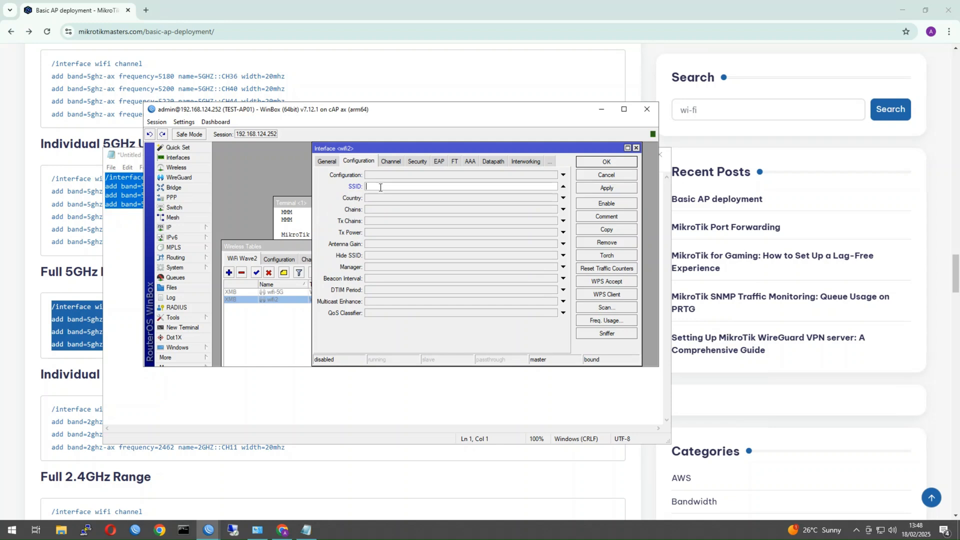
text(TestSSID-5G)
click(380, 197)
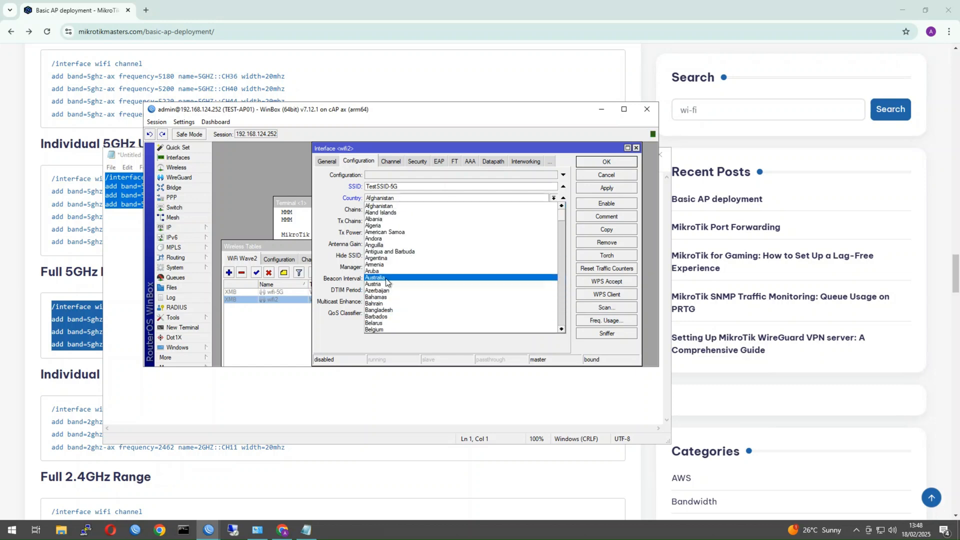
click(389, 278)
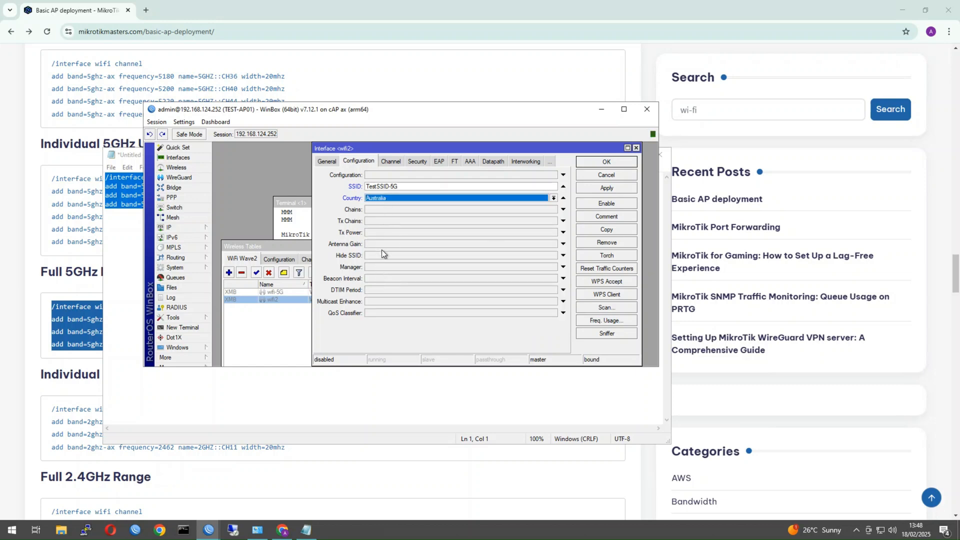
Assign wifi2 the 5GHZ::UNII-1 channel, then go back to the guide's 2.4GHz commands.
click(385, 162)
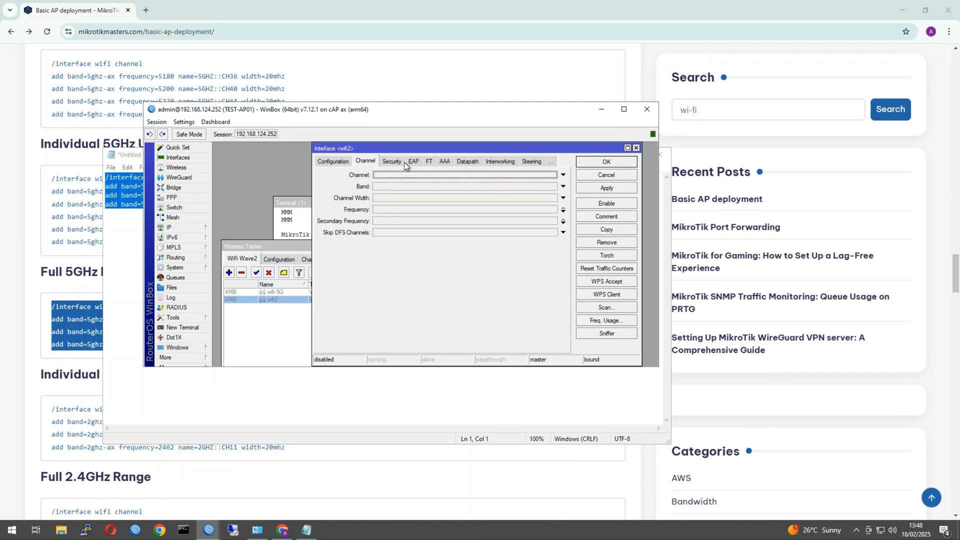
click(416, 175)
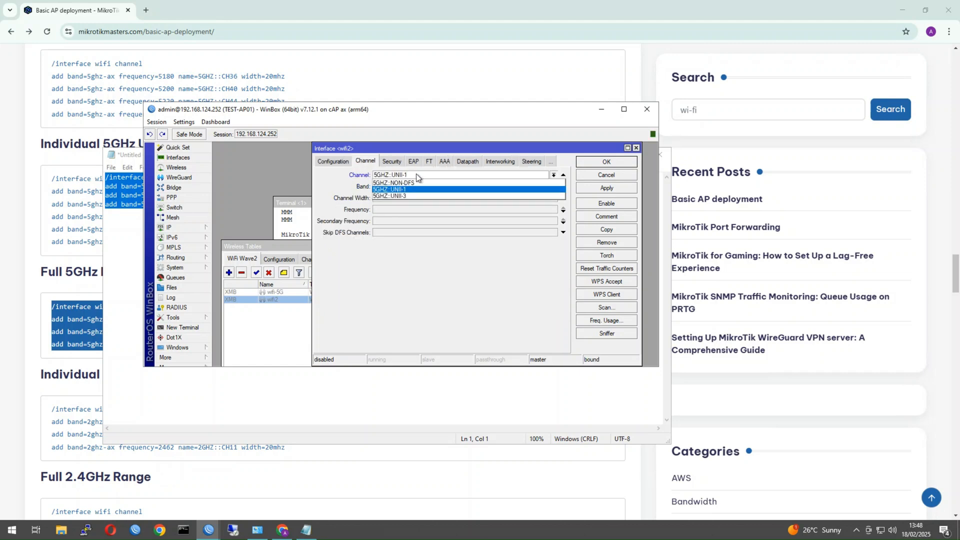
click(409, 176)
click(74, 408)
scroll(220, 369, down, 4)
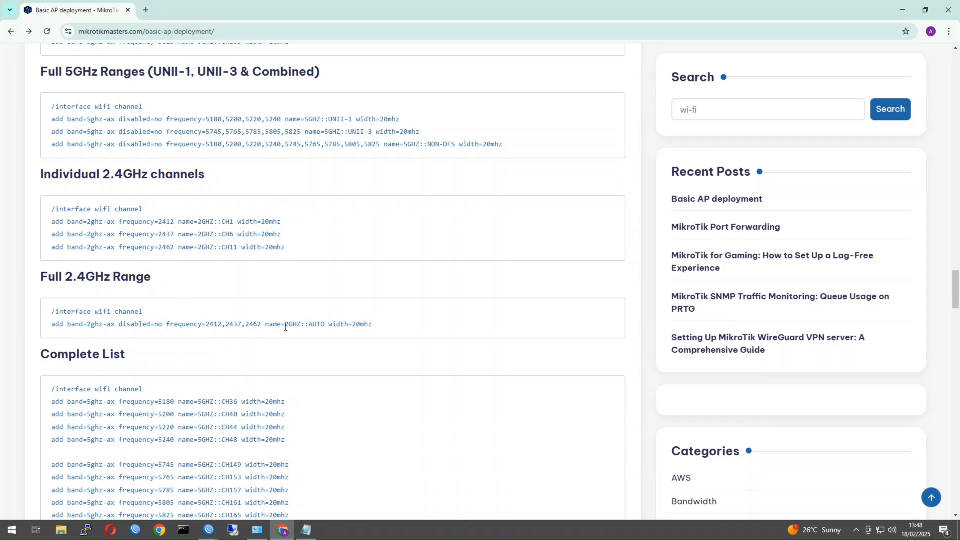
Copy the Full 2.4GHz Range commands into Notepad, select them all, and return to WinBox.
drag(380, 325, 22, 314)
key(ctrl+c)
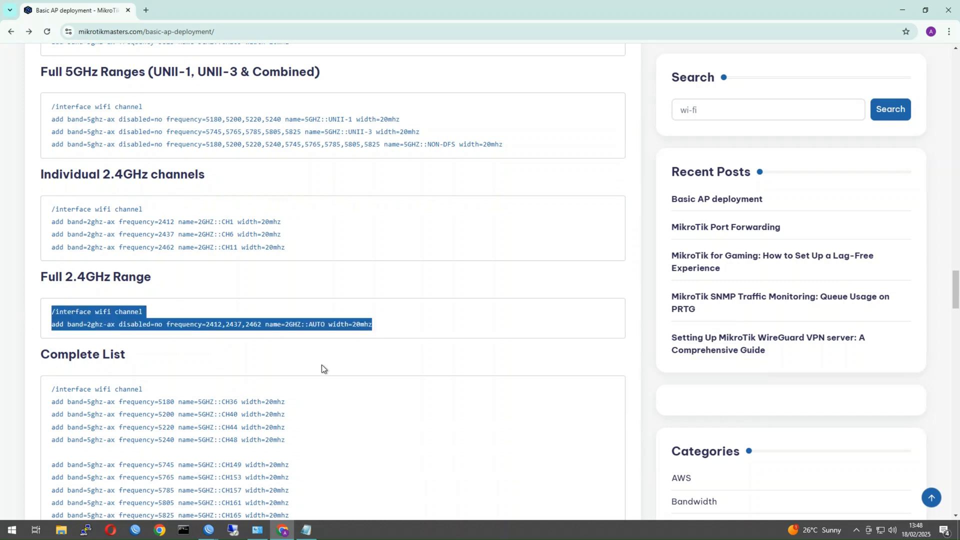
click(306, 531)
key(ctrl+v)
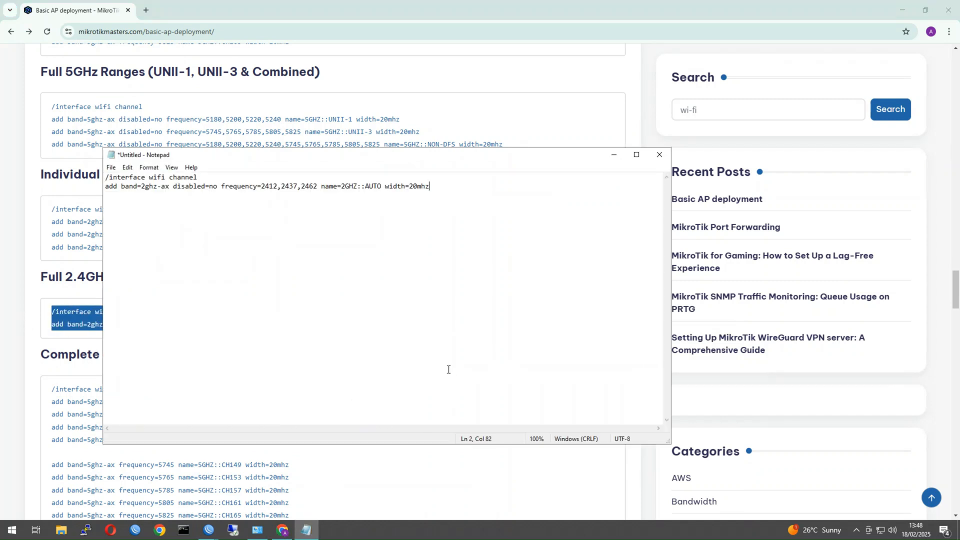
key(ctrl+a)
key(ctrl+c)
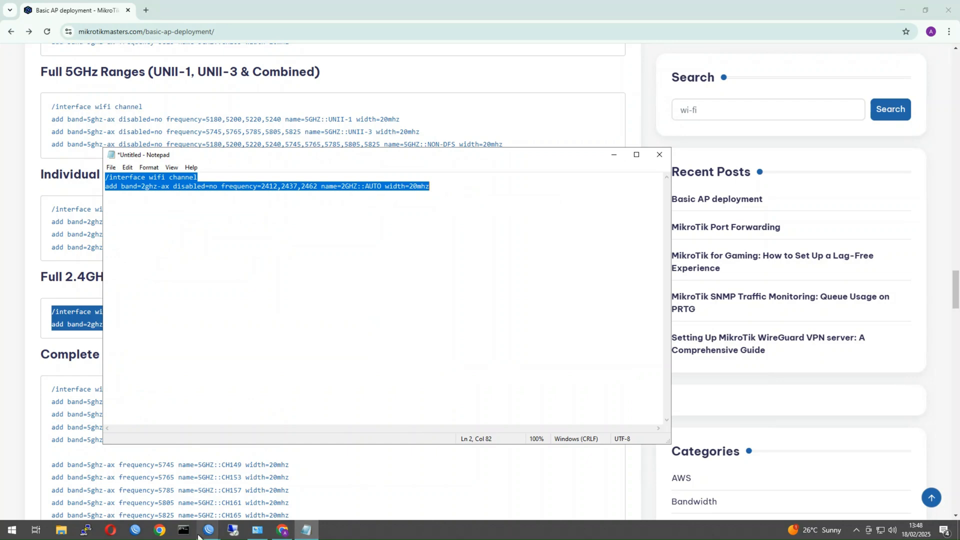
mouse_move(202, 536)
click(261, 488)
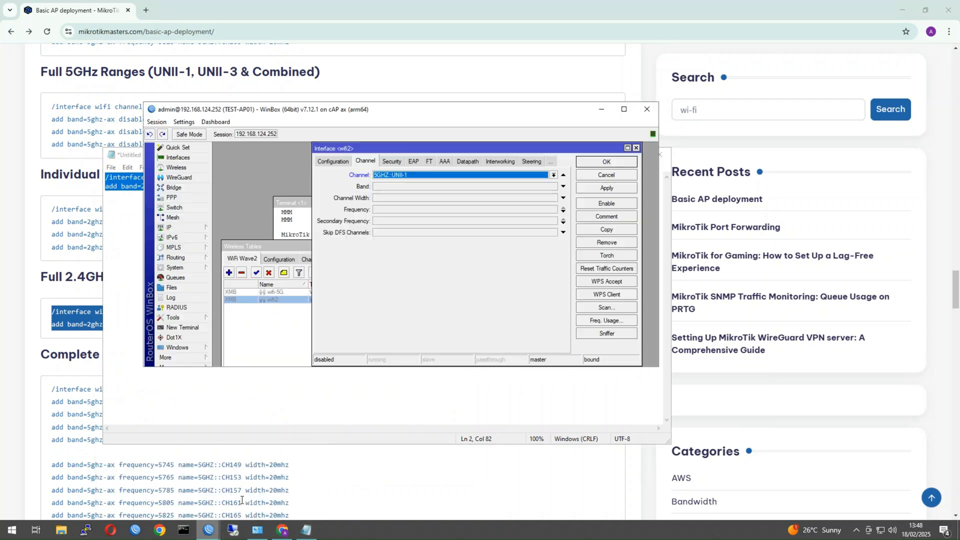
Paste and run the 2.4GHz channel commands in the WinBox terminal.
click(274, 231)
right_click(310, 241)
click(375, 286)
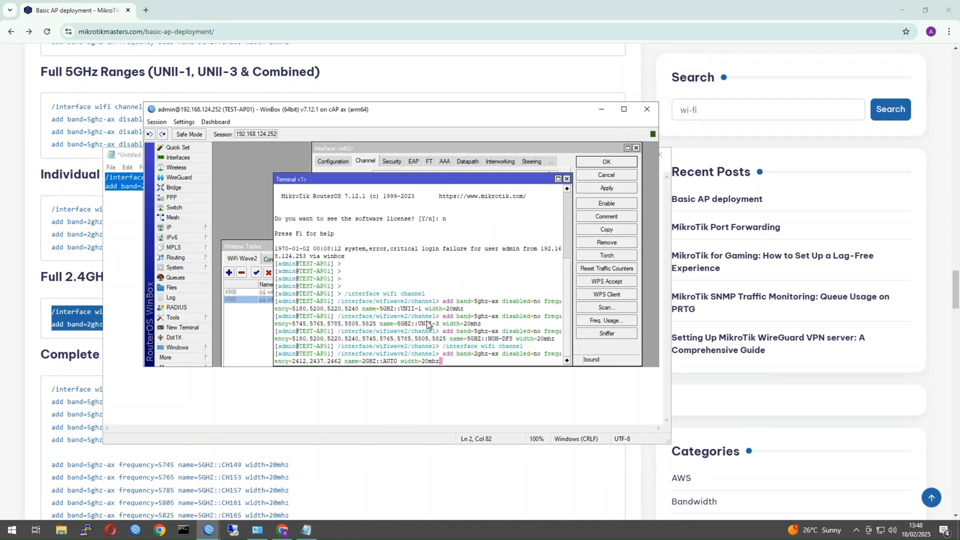
key(Return)
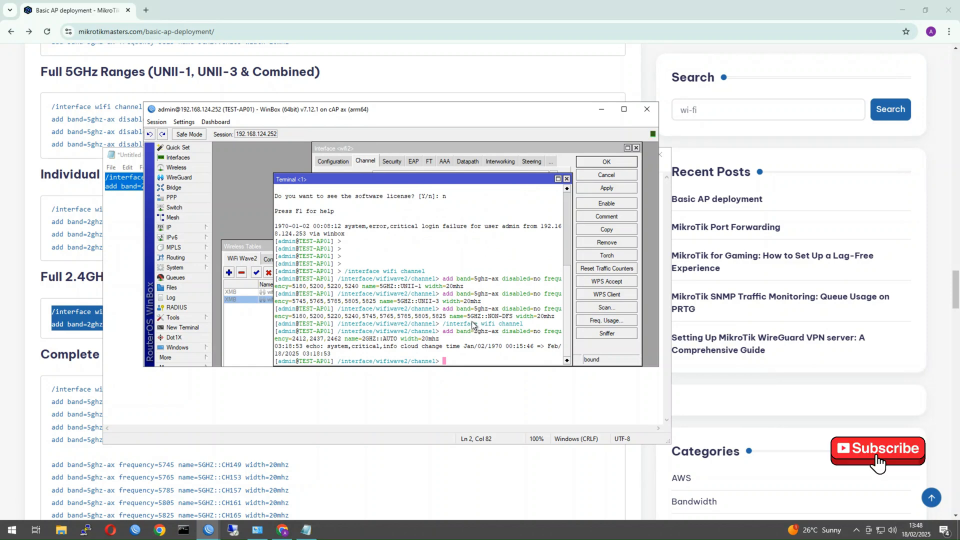
key(Return)
key(Return)
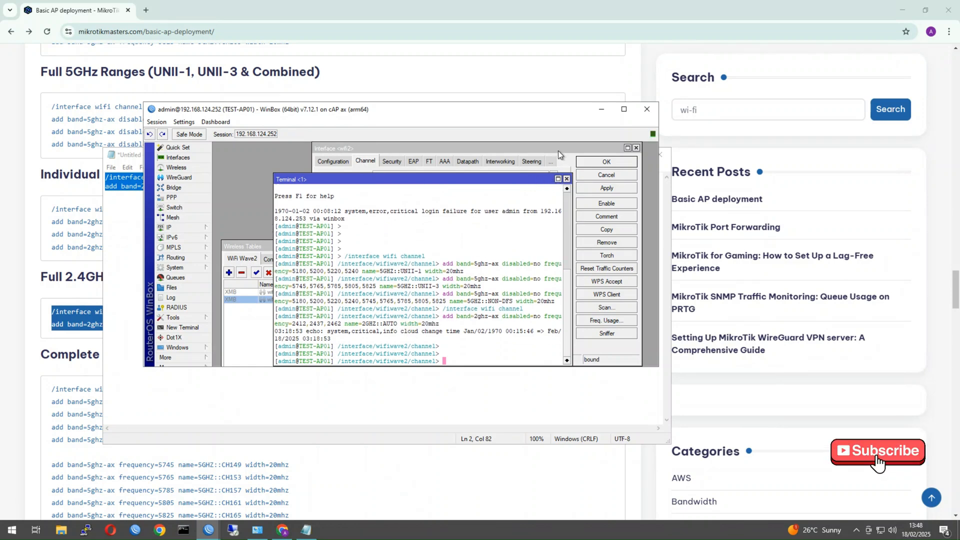
Set wifi2 to channel 2GHZ::AUTO, band 2GHz AX and 20MHz channel width.
click(558, 151)
click(421, 176)
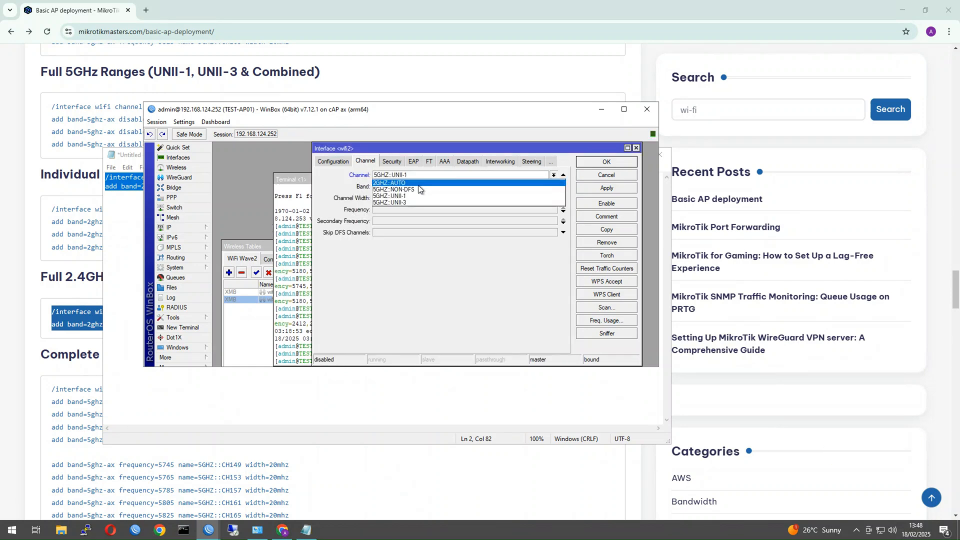
click(425, 183)
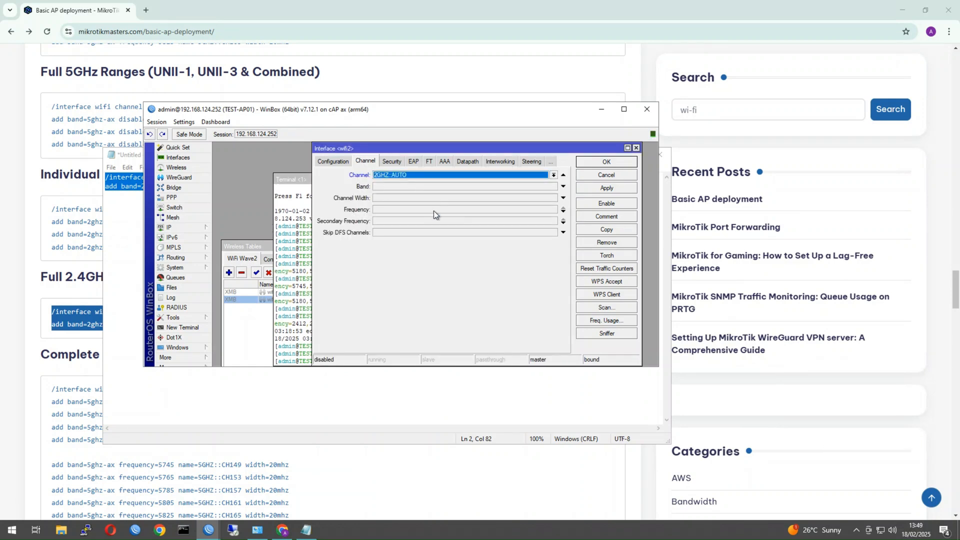
click(385, 190)
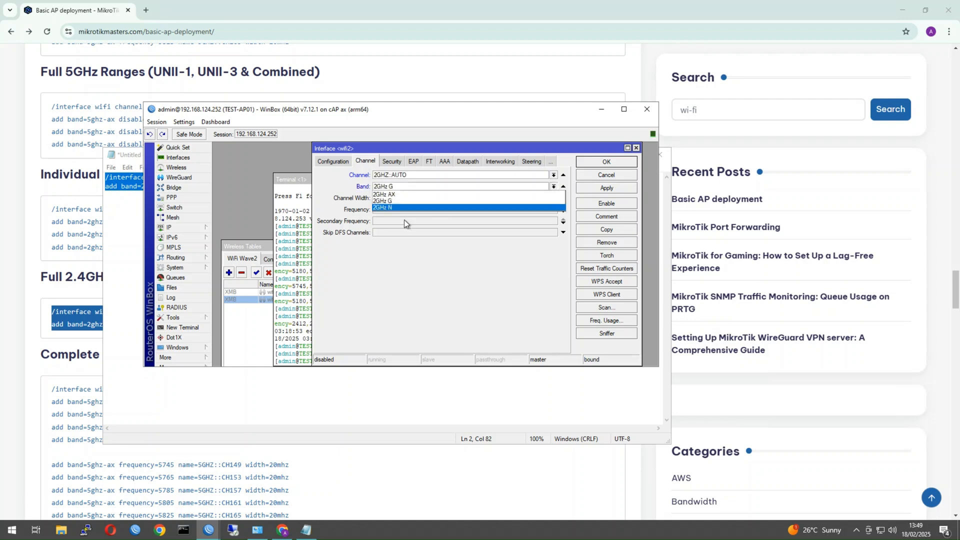
click(399, 208)
click(394, 188)
click(394, 194)
click(401, 200)
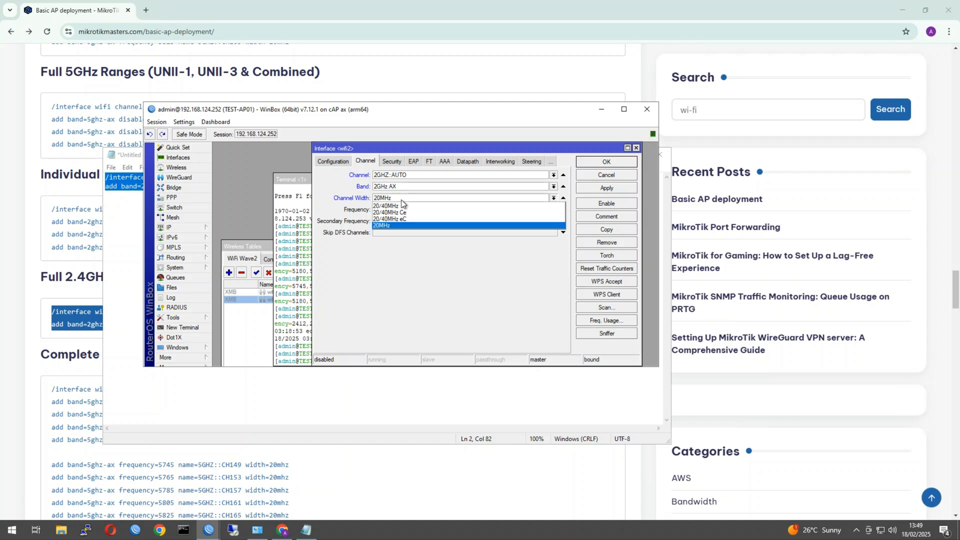
click(404, 226)
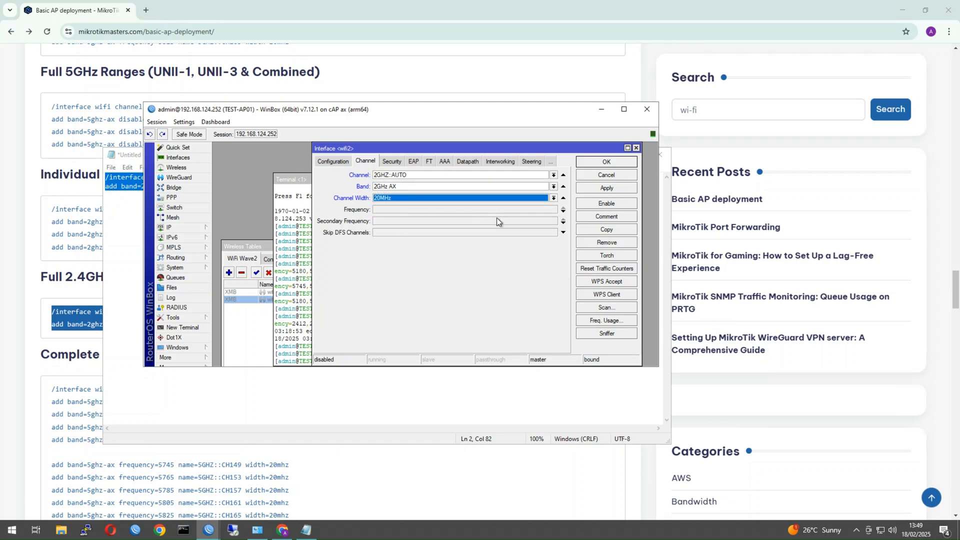
click(400, 159)
Clear the unknown security value, tick WPA2 PSK and CCMP, and enter the Wi-Fi passphrase.
click(553, 175)
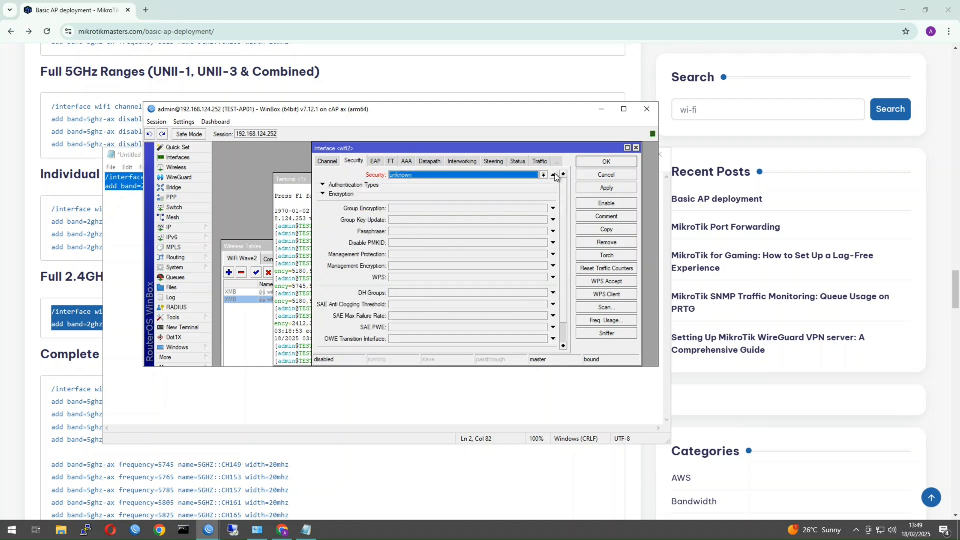
click(343, 185)
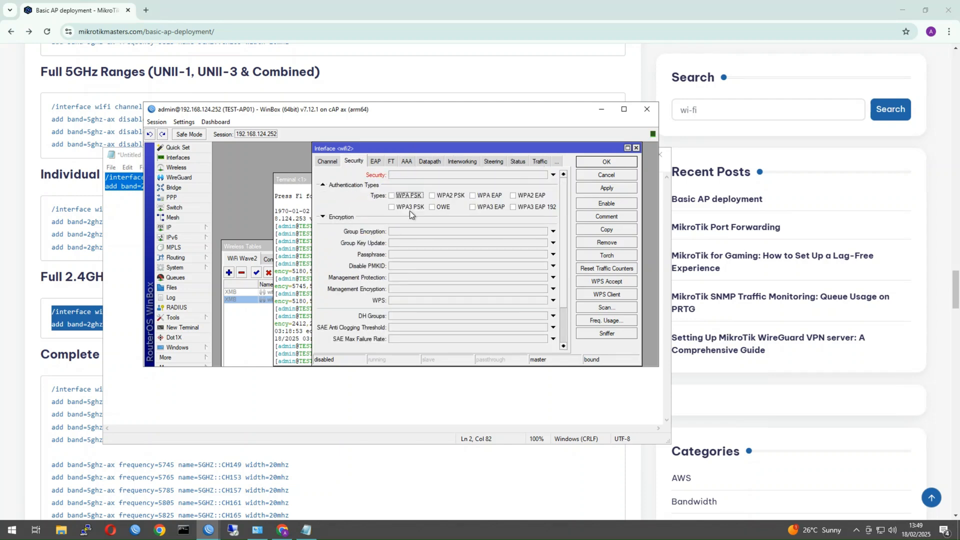
click(433, 196)
click(341, 217)
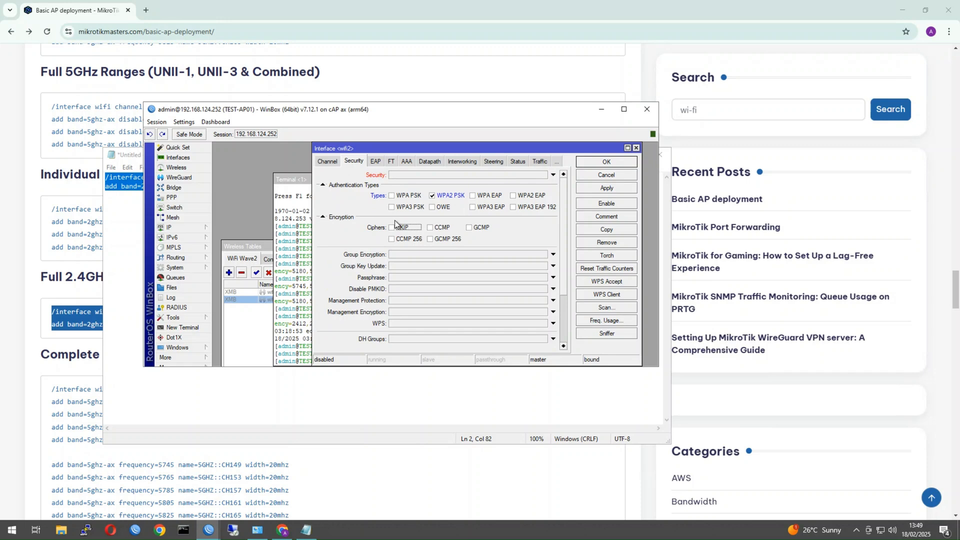
click(430, 227)
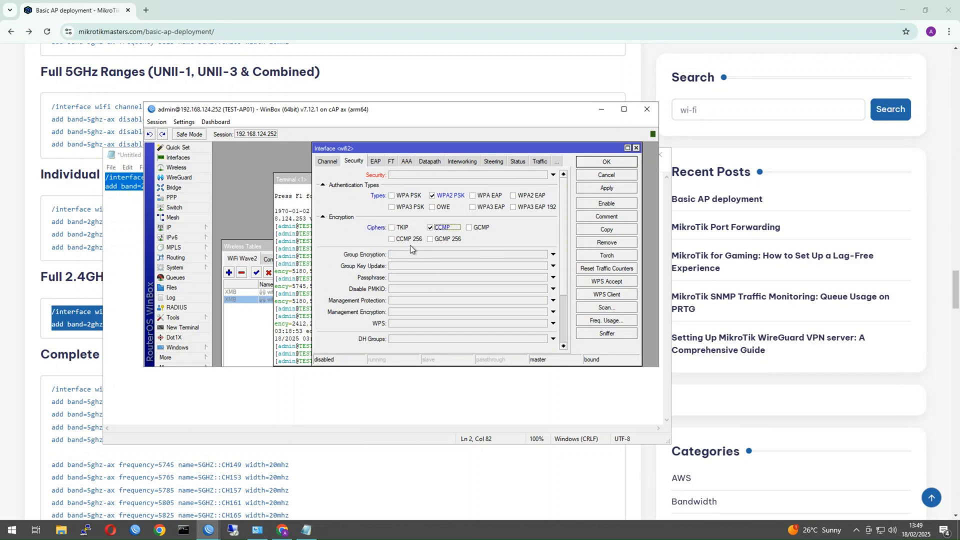
click(397, 277)
text(he)
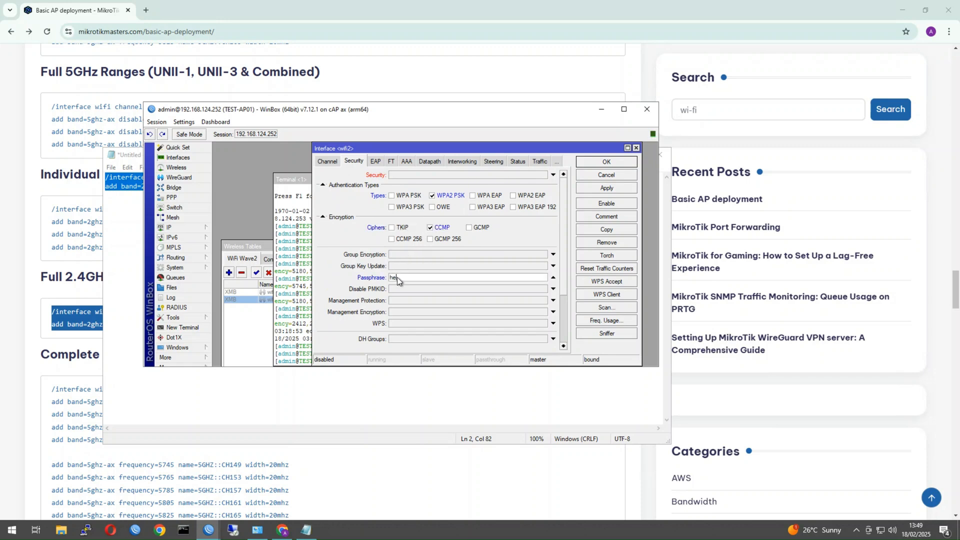
text(lloworld123)
Fix the duplicate interface name error by renaming wifi2 to wifi-2G.
click(596, 165)
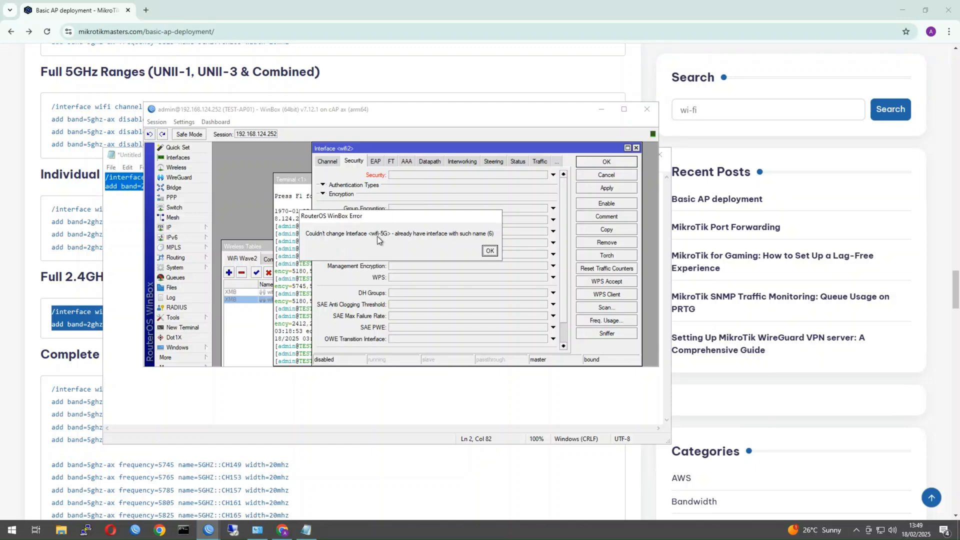
click(490, 251)
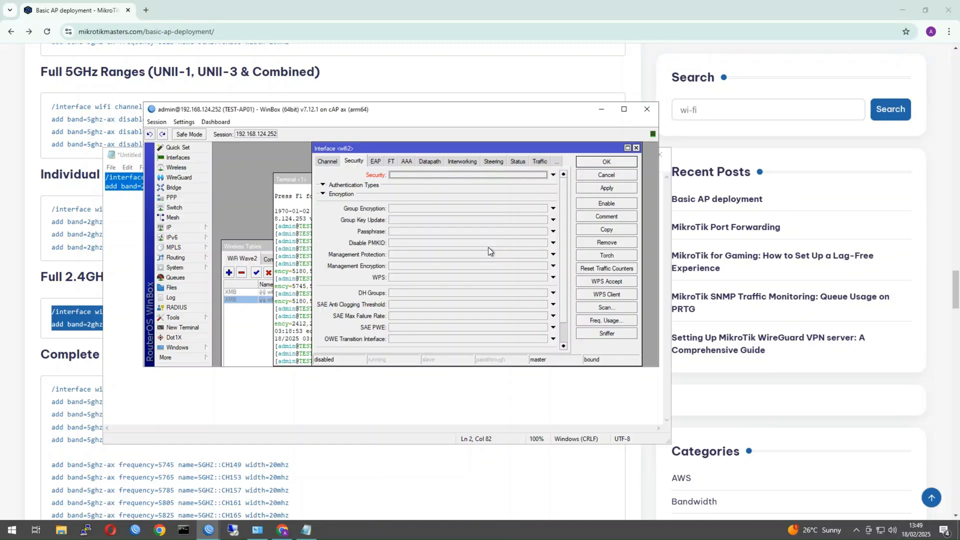
click(327, 164)
click(325, 161)
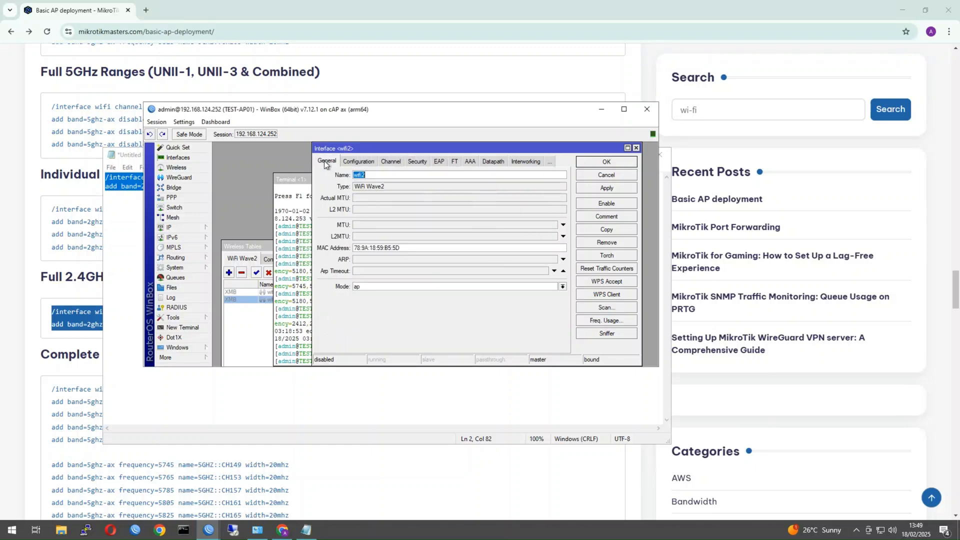
click(376, 178)
click(263, 299)
click(368, 175)
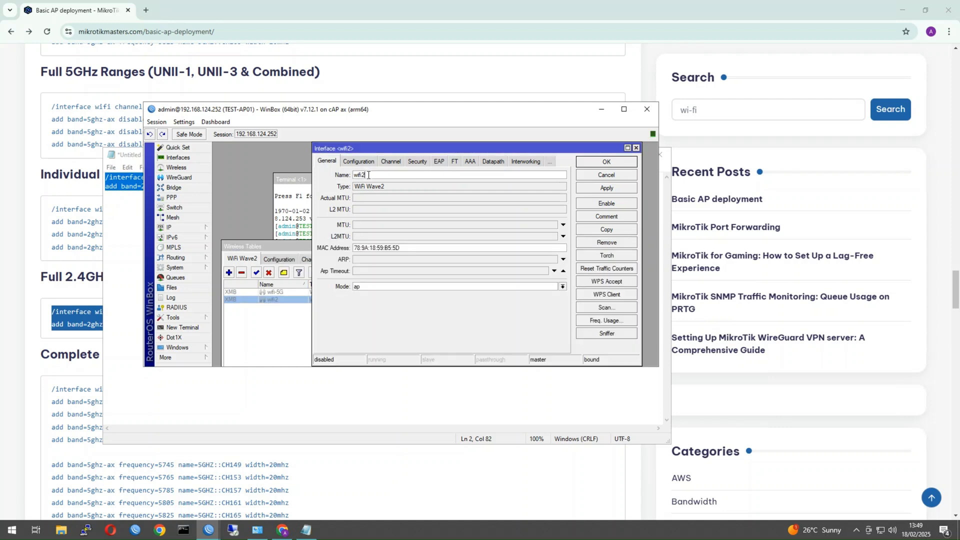
key(BackSpace)
text(=)
text(-2G)
click(605, 188)
Confirm wifi-2G's SSID, country, channel 2GHZ::AUTO, band 2GHz AX and 20MHz width.
click(360, 163)
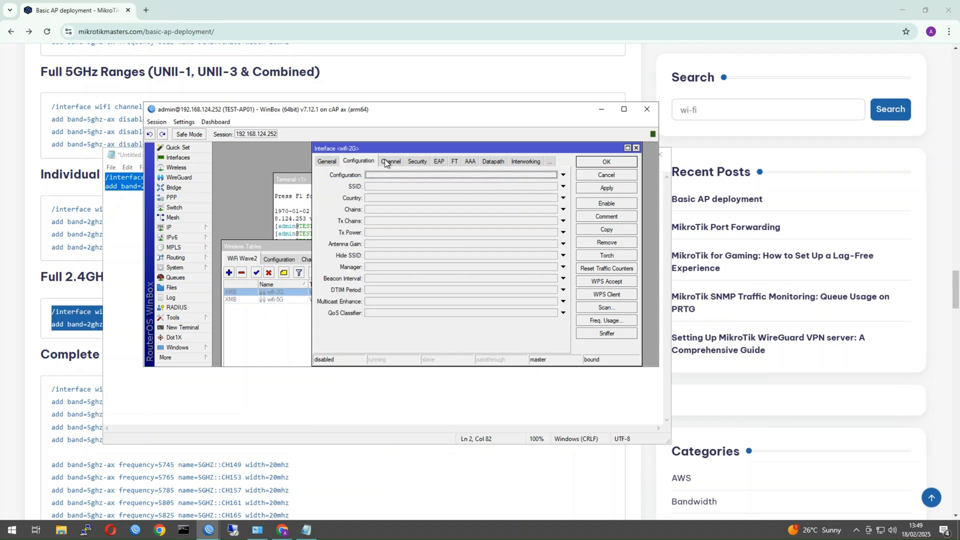
click(391, 186)
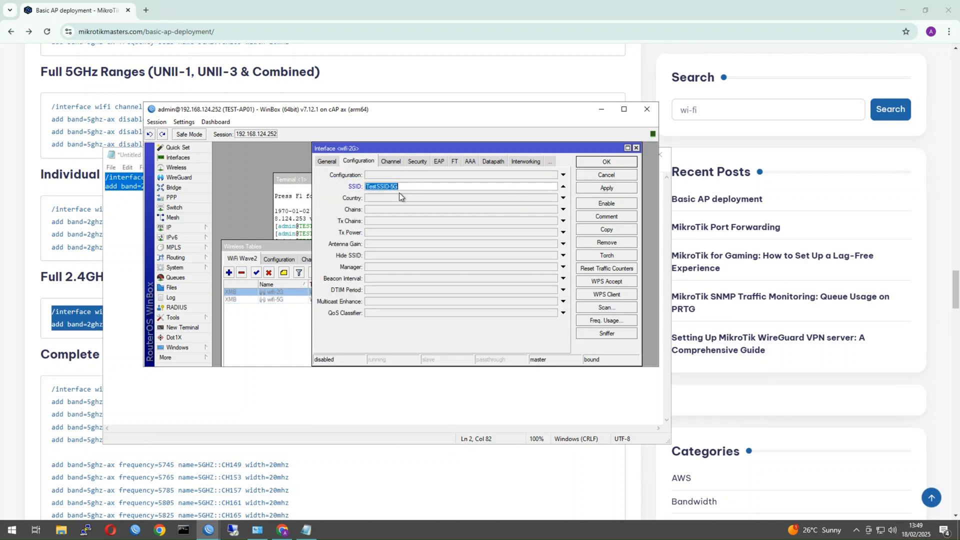
click(398, 199)
click(392, 161)
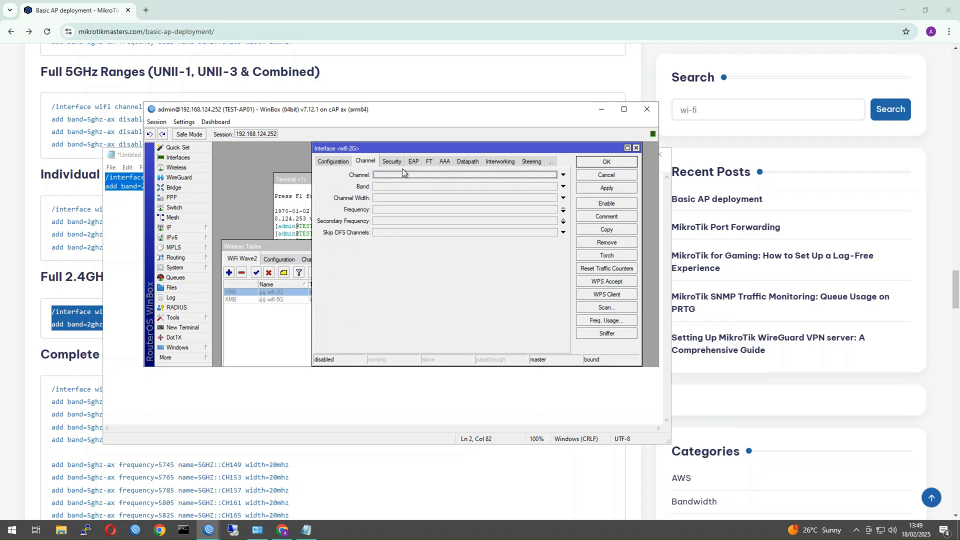
click(397, 181)
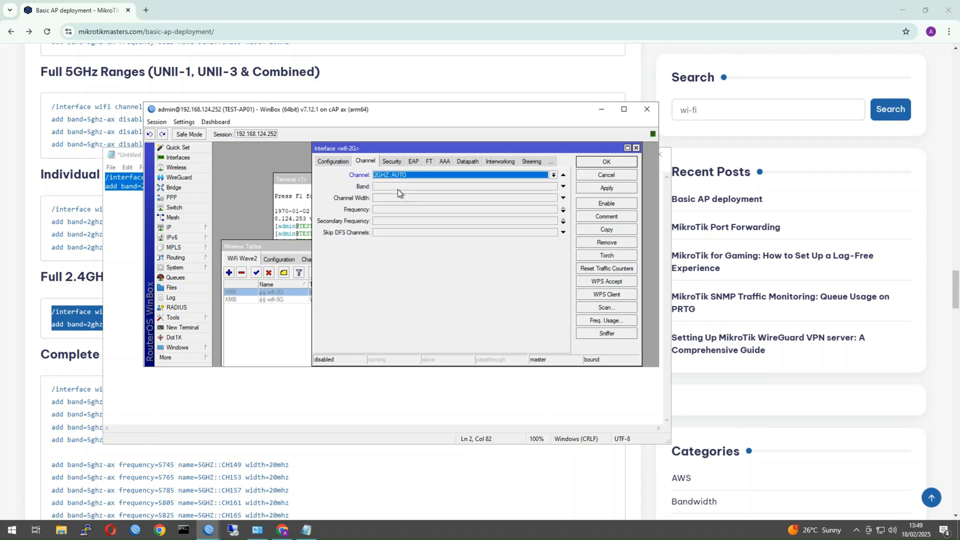
click(397, 189)
click(395, 197)
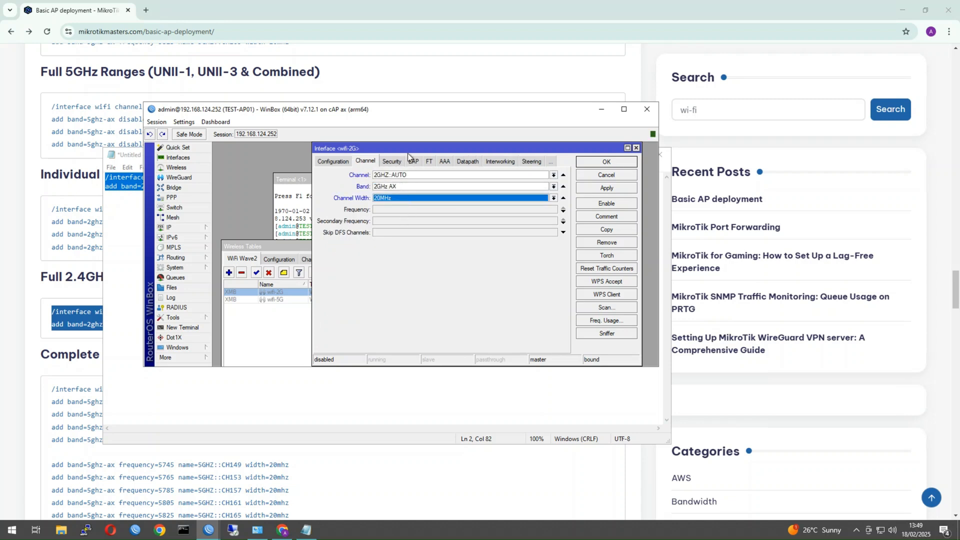
Secure wifi-2G with WPA2 PSK, CCMP and the Wi-Fi passphrase, then save it.
click(391, 161)
click(409, 179)
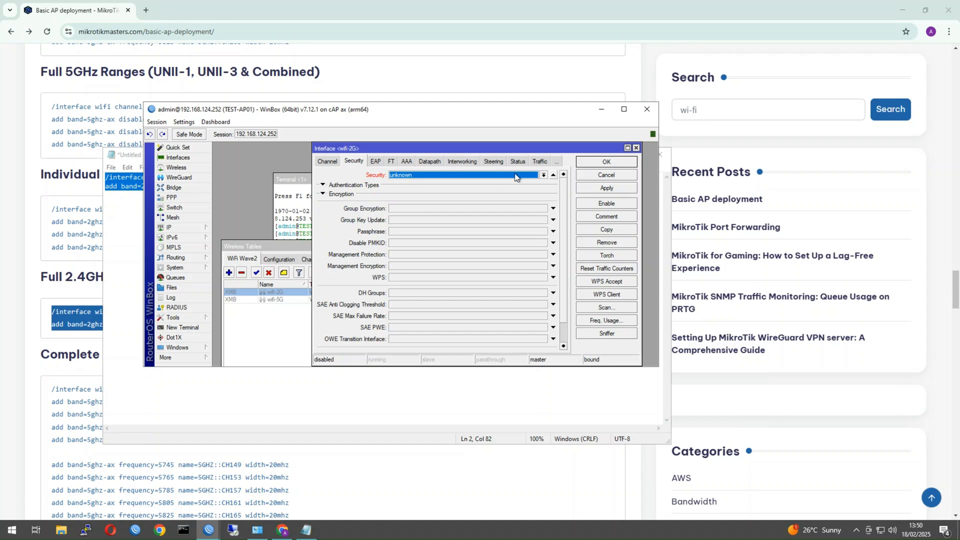
click(554, 174)
click(331, 186)
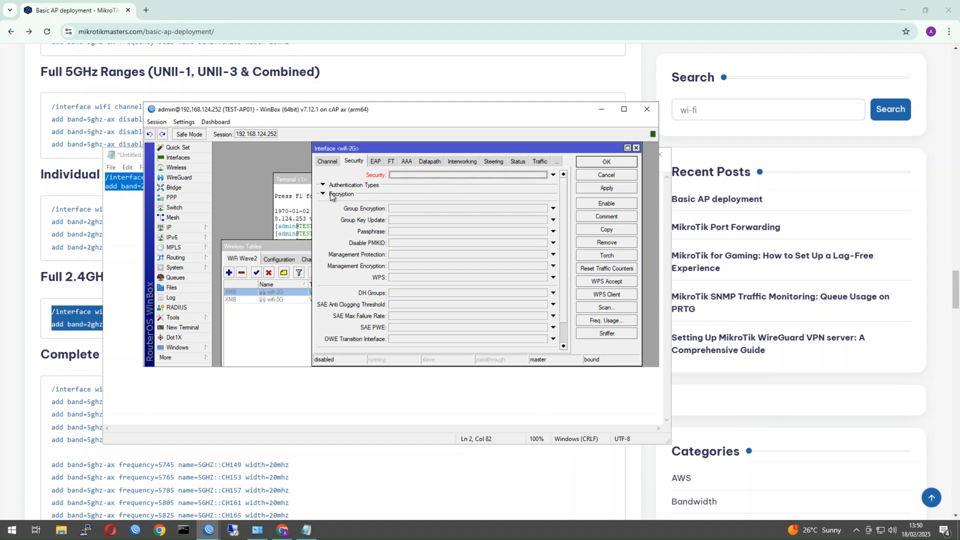
click(333, 195)
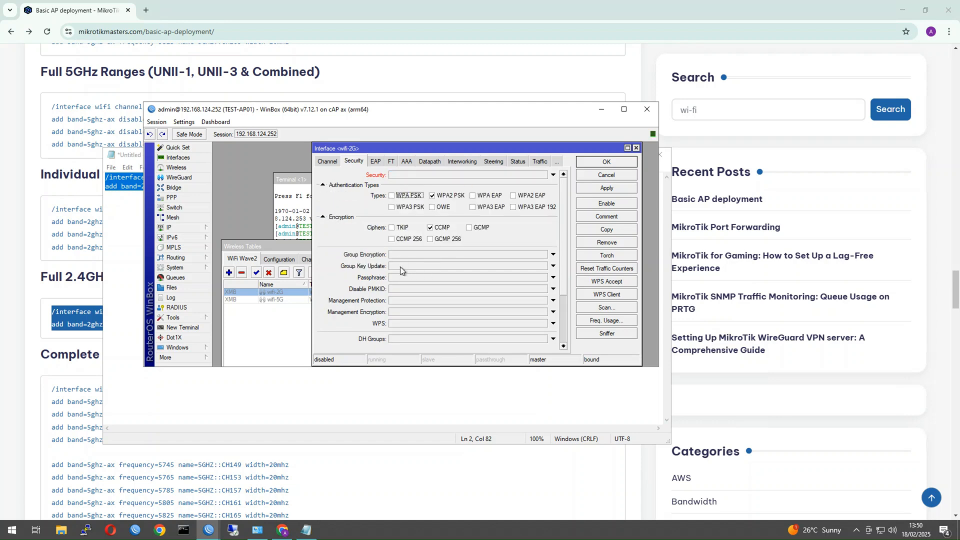
click(404, 277)
click(600, 164)
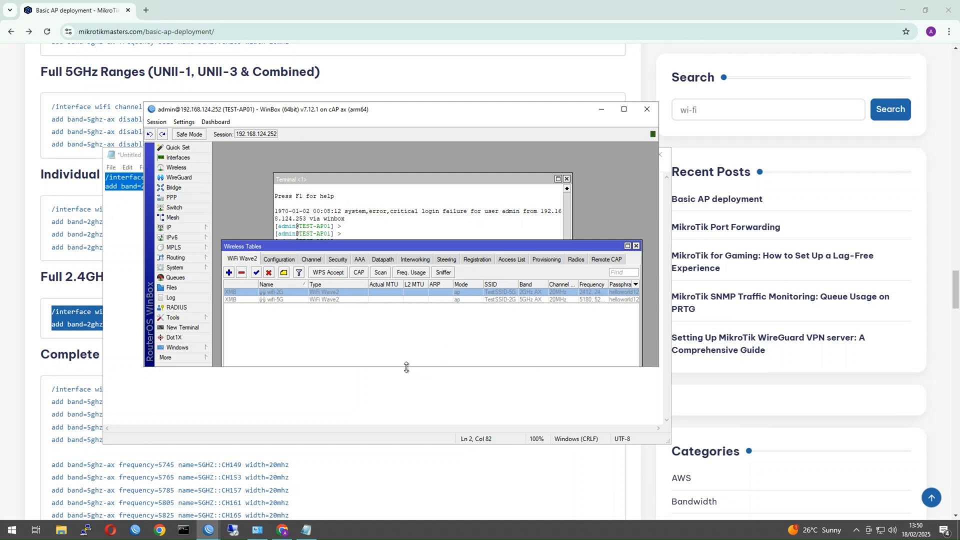
Enable both the wifi-2G and wifi-5G interfaces together.
shift+click(328, 298)
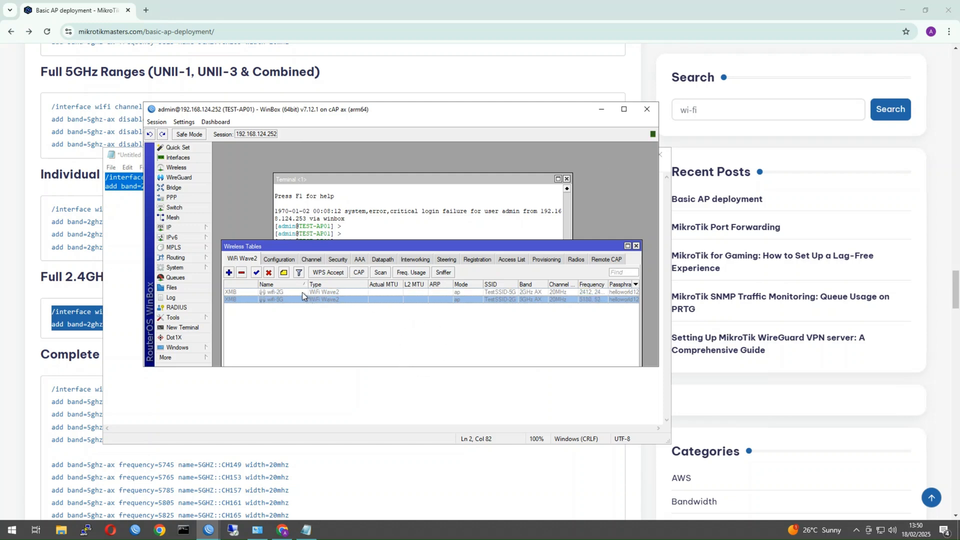
click(255, 272)
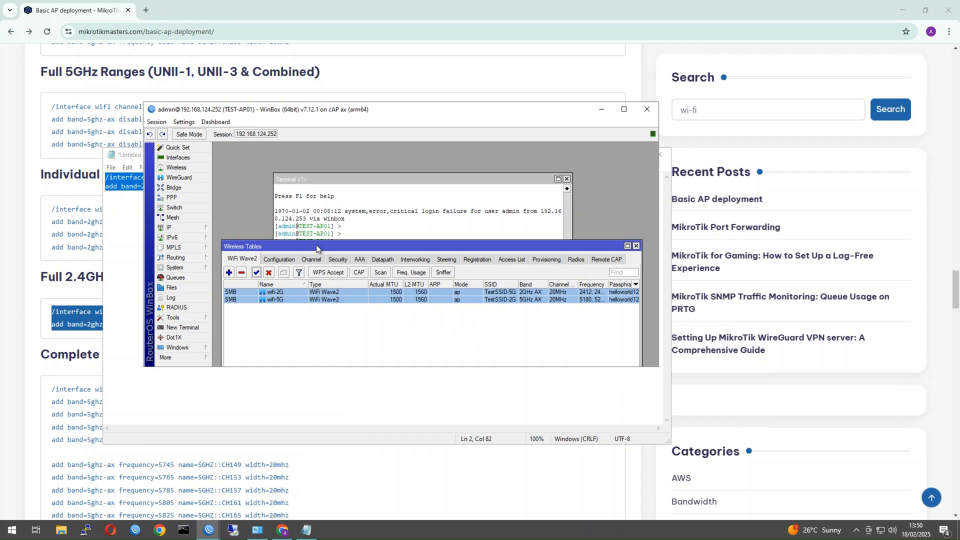
drag(318, 249, 389, 210)
Show lan_bridge's member ports: ether1, wifi-5G and wifi-2G.
click(174, 188)
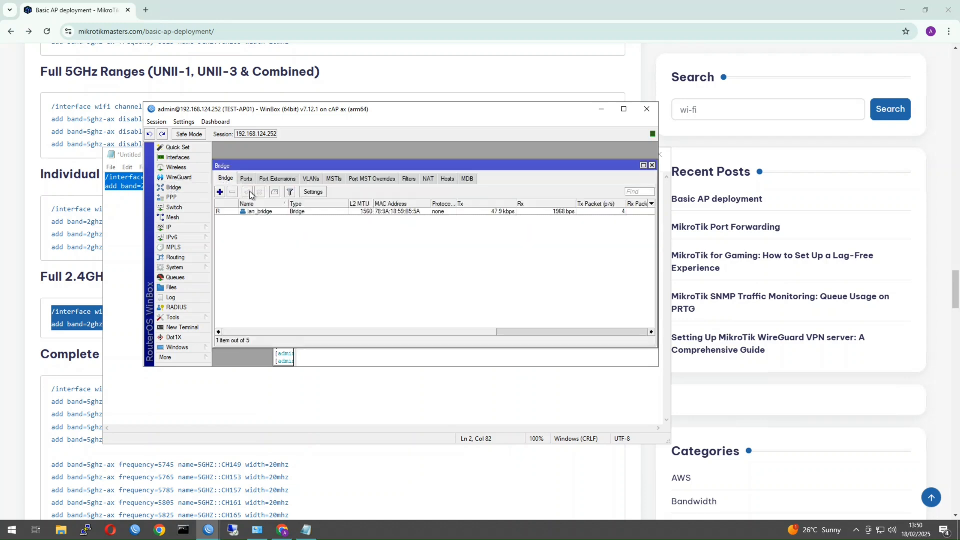
click(244, 179)
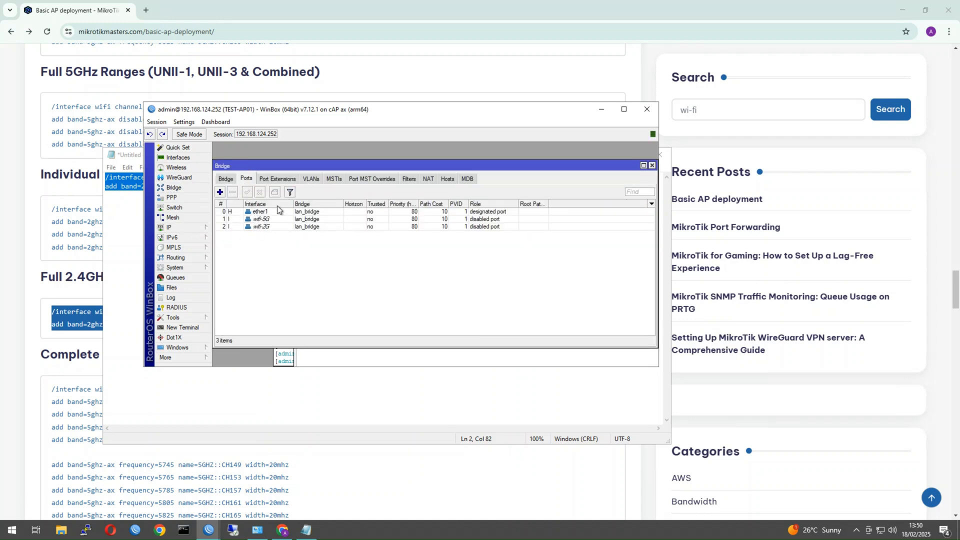
drag(261, 168, 287, 160)
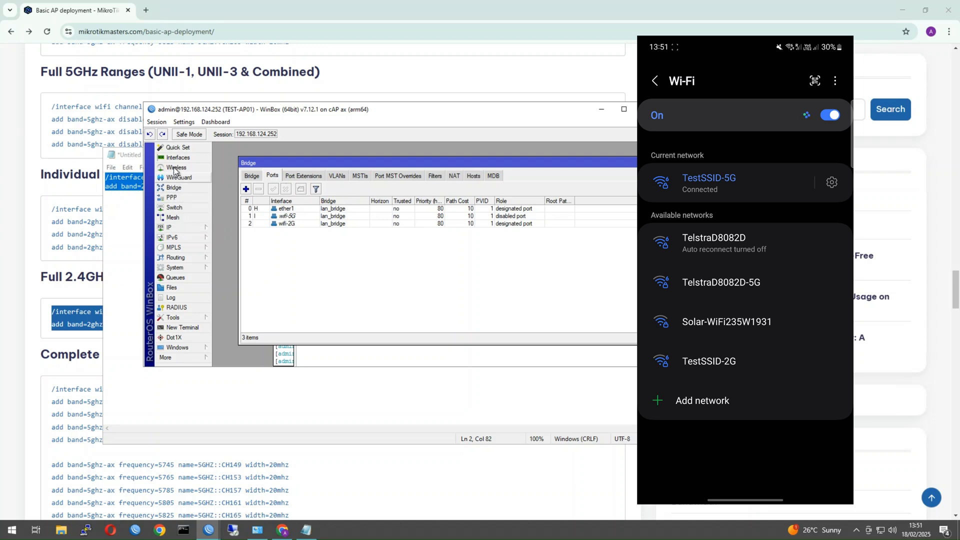
Check the wifi-2G client in the cAP's wireless registration table.
click(174, 168)
click(525, 197)
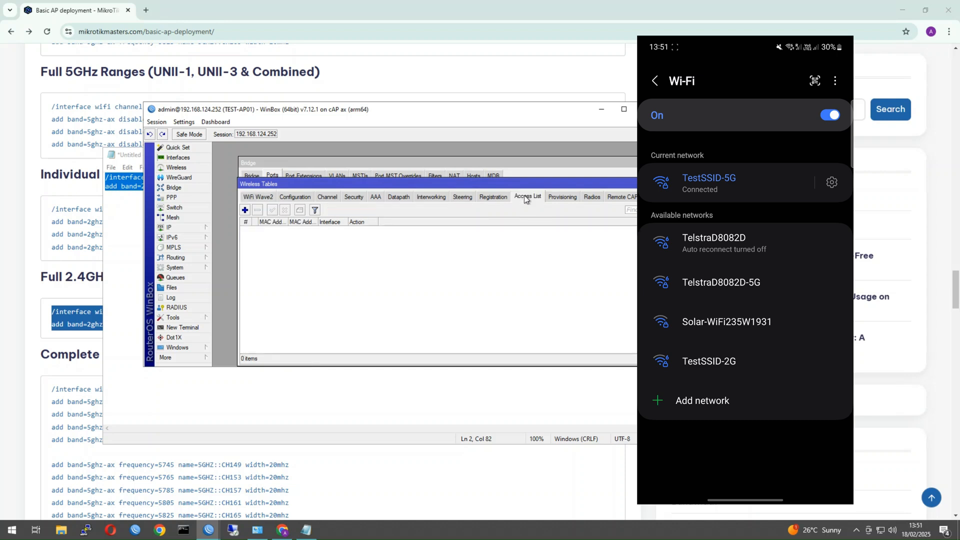
click(493, 197)
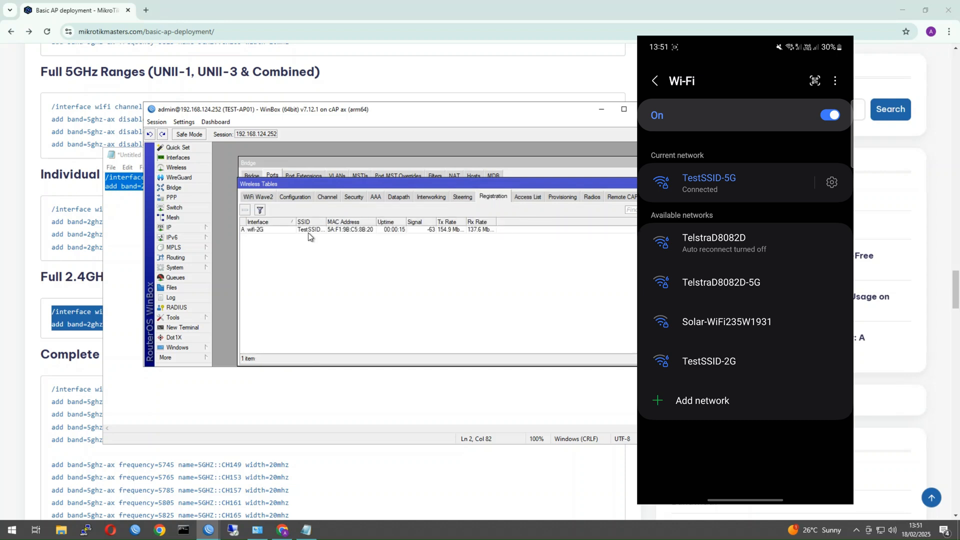
click(395, 233)
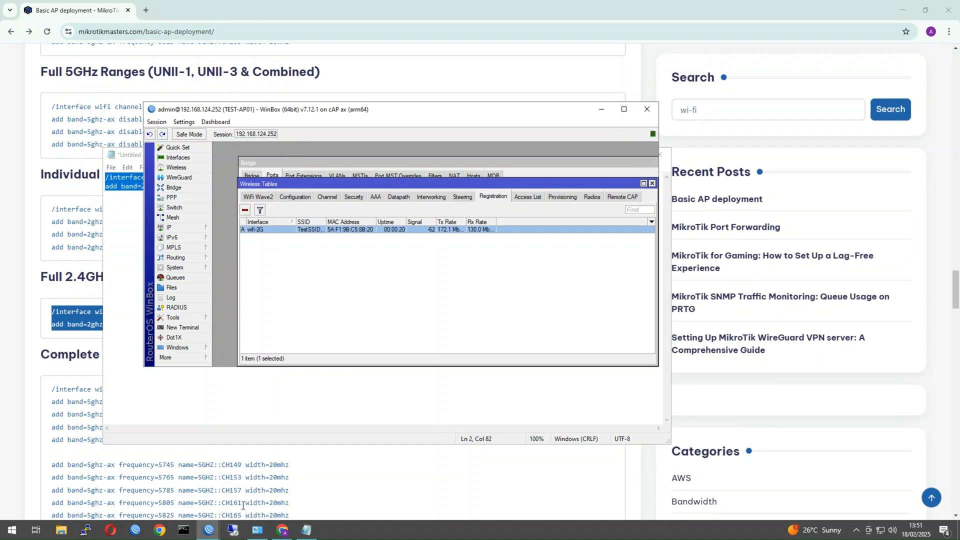
On the hEX, list DHCP leases and widen Address to reveal 192.168.124.250.
click(209, 530)
click(154, 488)
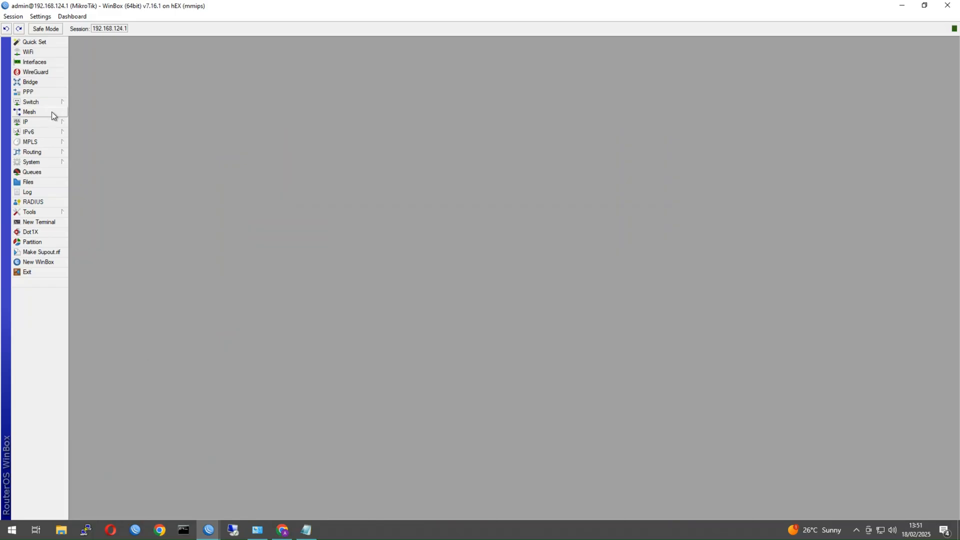
click(59, 121)
click(95, 173)
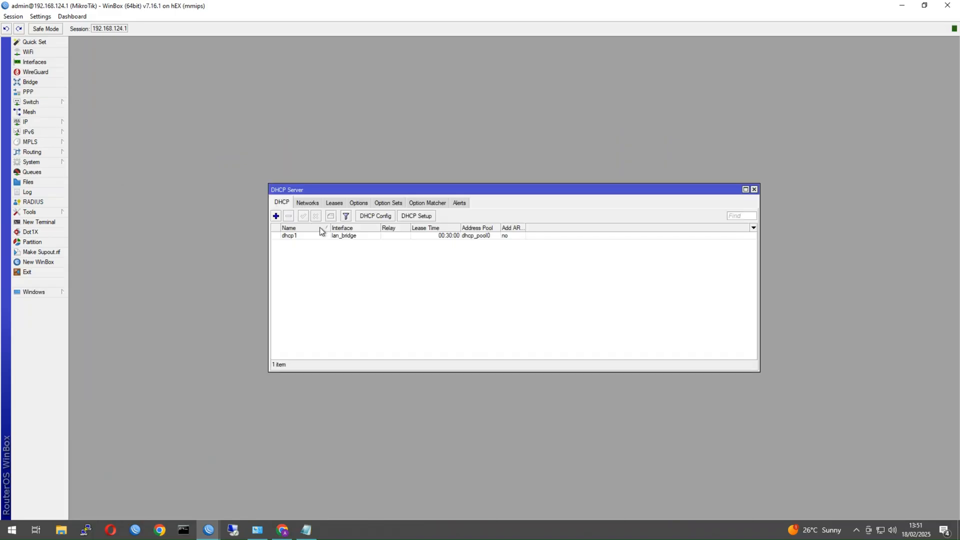
click(332, 202)
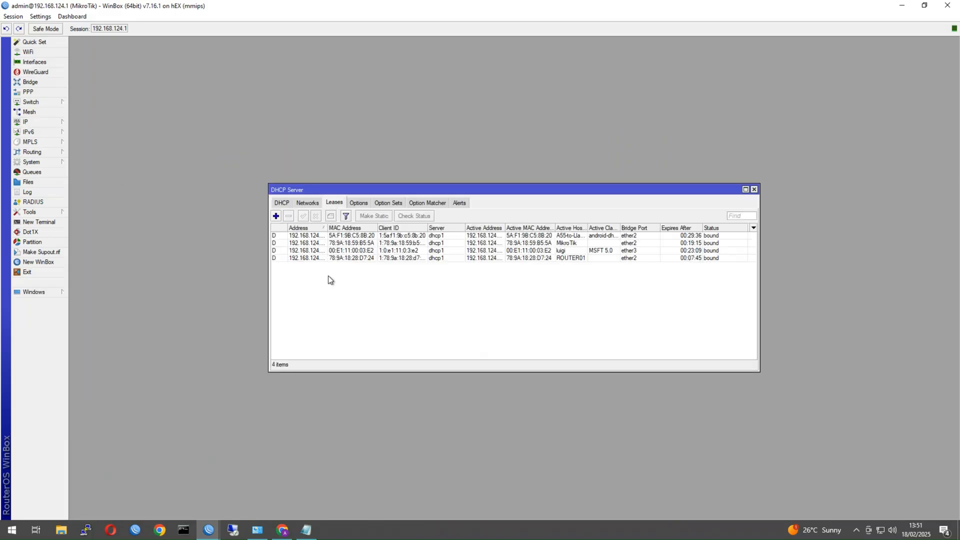
click(590, 258)
click(580, 236)
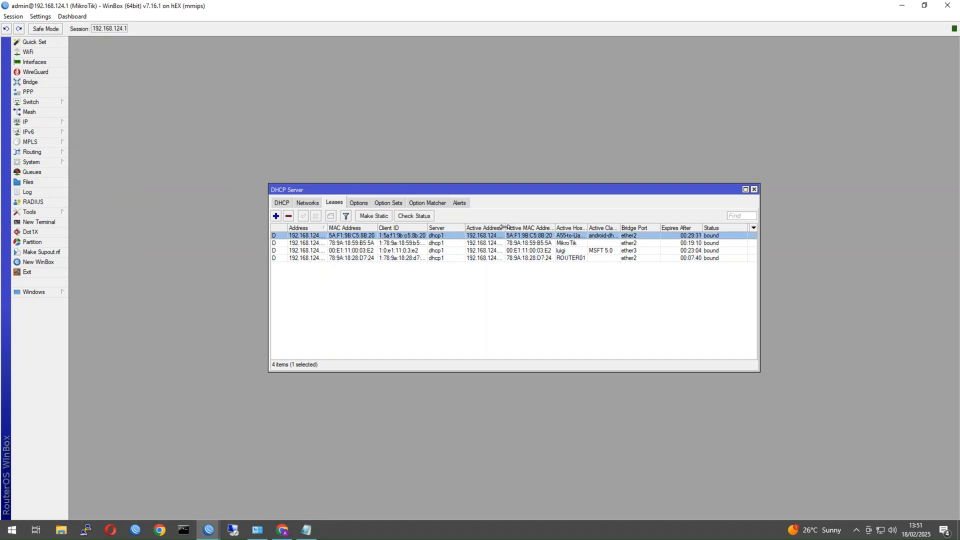
drag(505, 227, 528, 227)
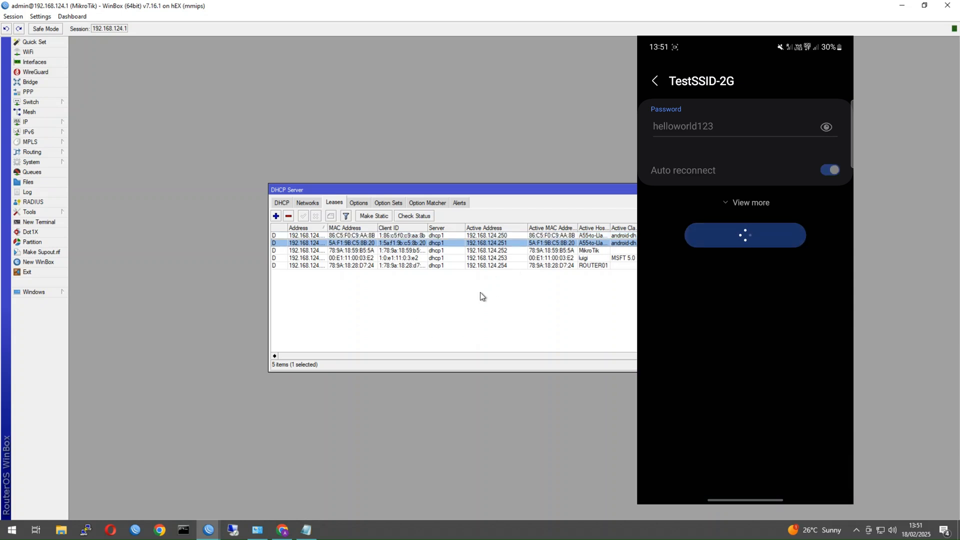
click(381, 235)
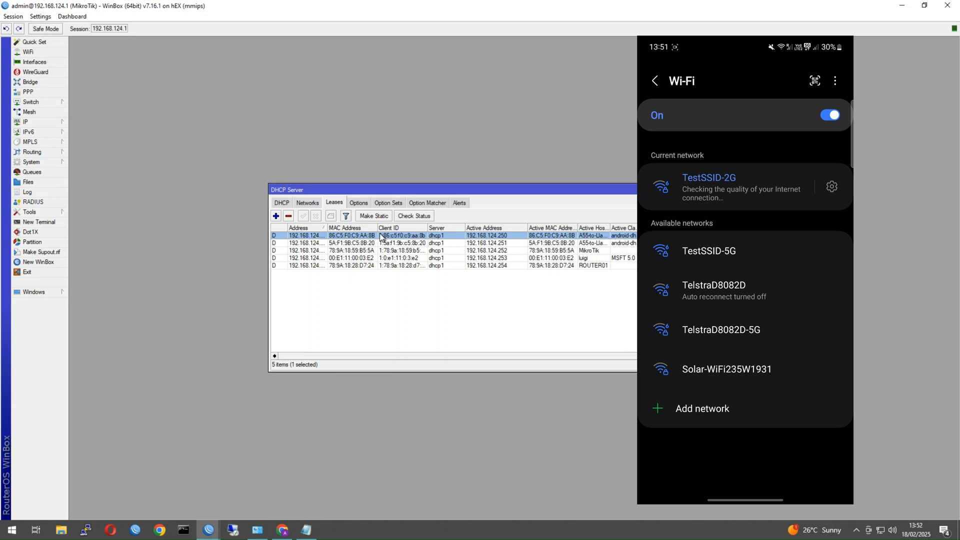
drag(327, 228, 350, 227)
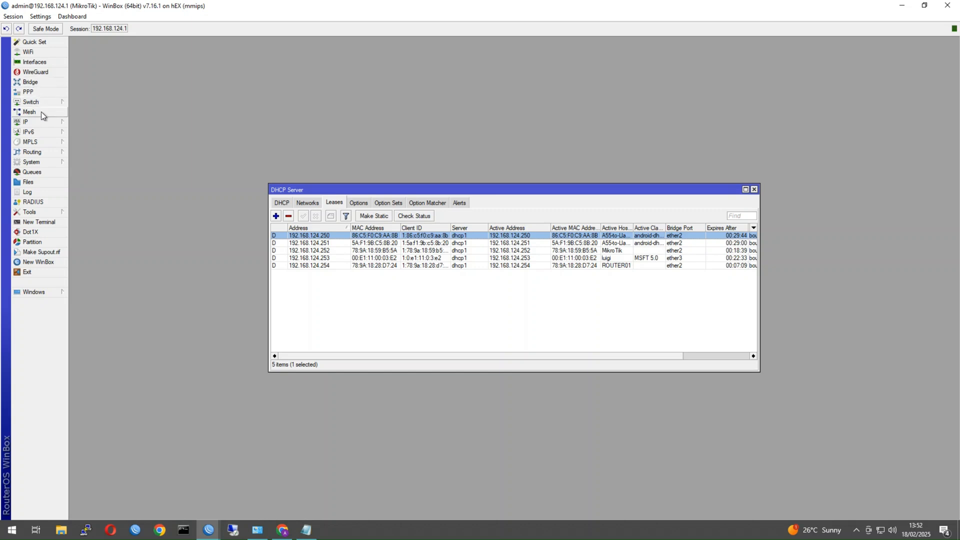
Show the hEX bridge ports ether2–ether5 and address 192.168.124.1/24 on lan_bridge.
click(31, 82)
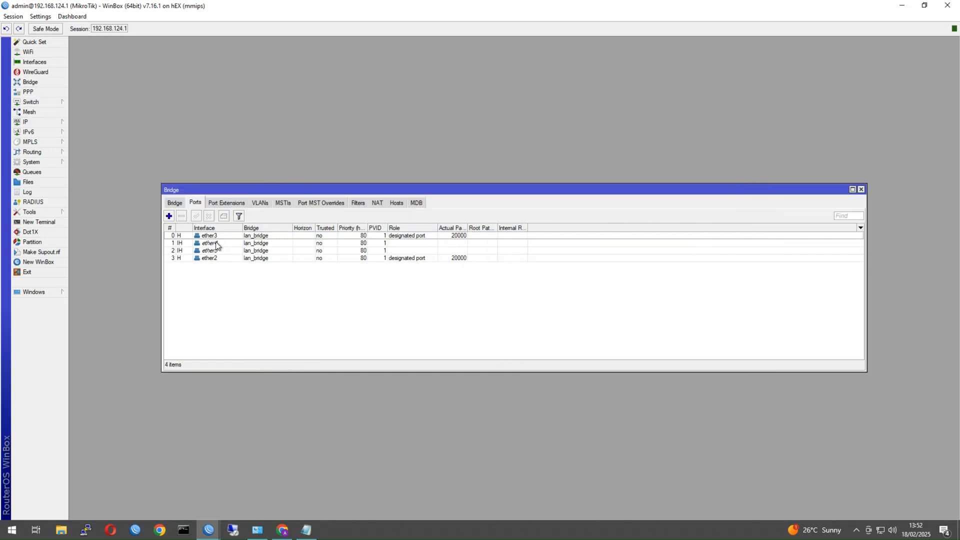
click(194, 203)
click(60, 123)
click(87, 133)
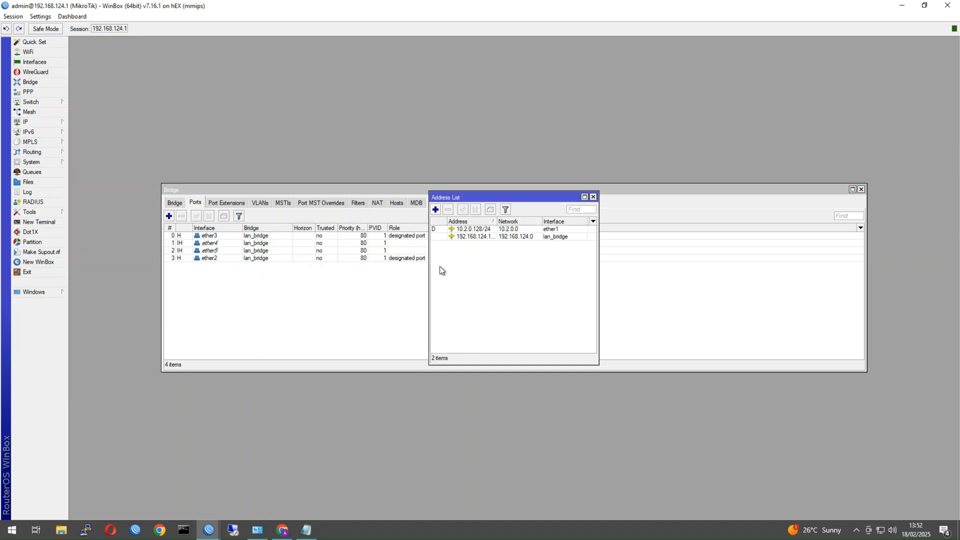
click(506, 238)
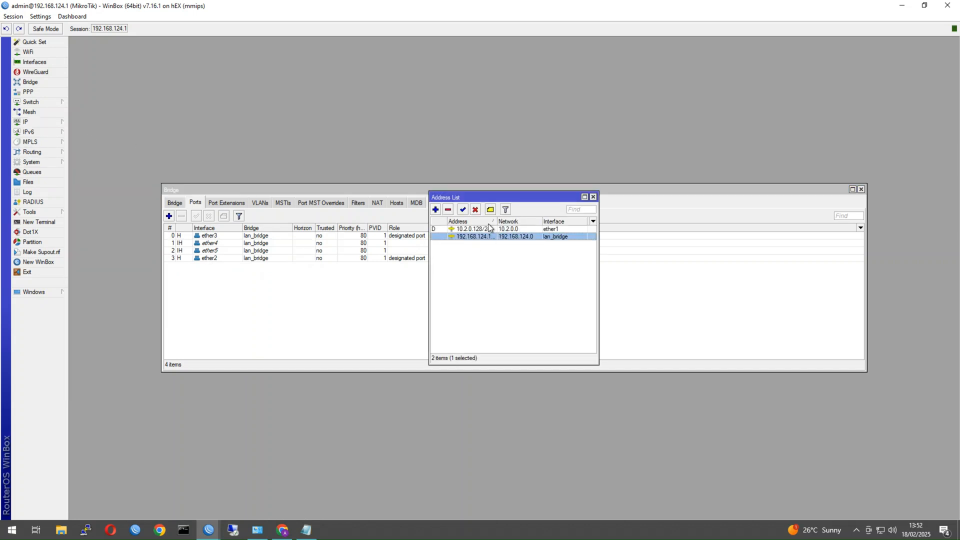
drag(496, 221, 511, 222)
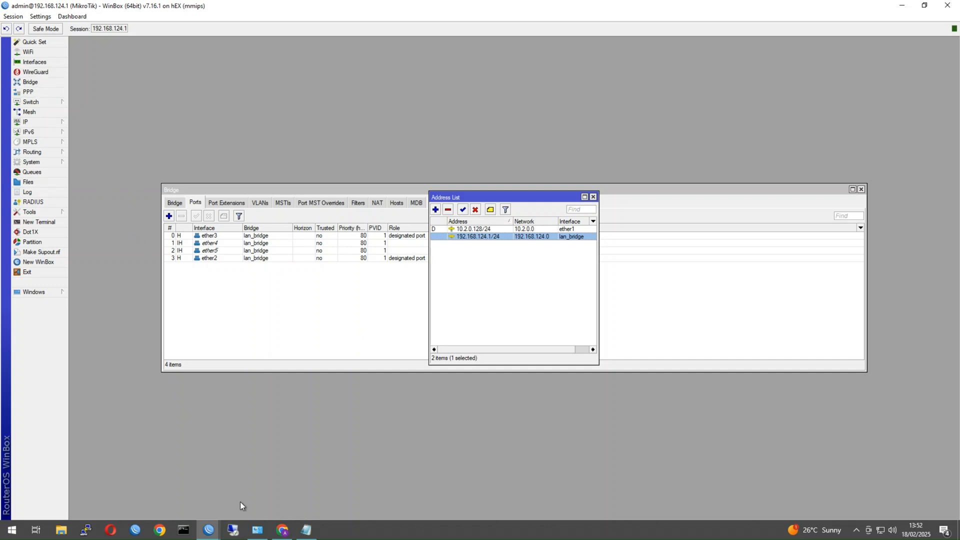
Reset TEST-AP01's configuration with No Default Configuration and confirm the reboot.
mouse_move(208, 530)
click(280, 501)
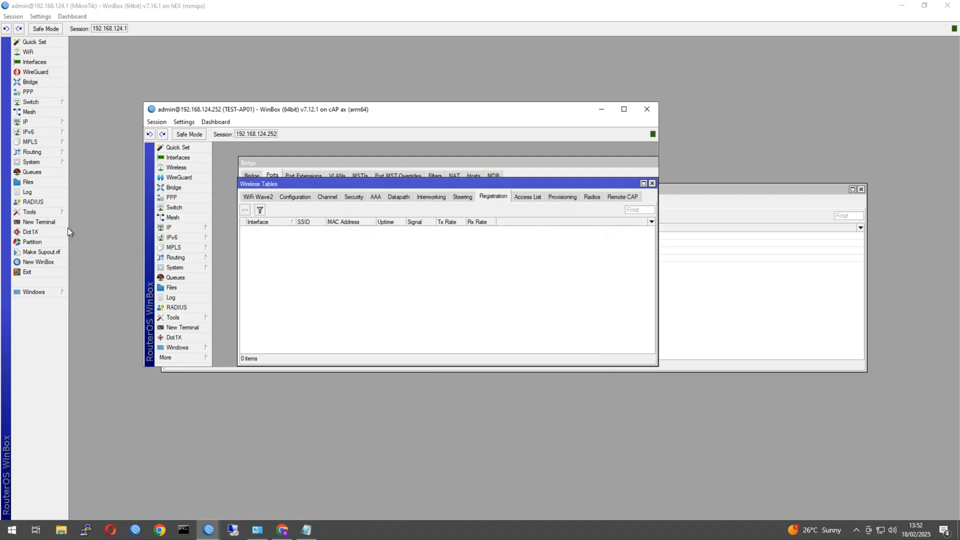
double_click(263, 111)
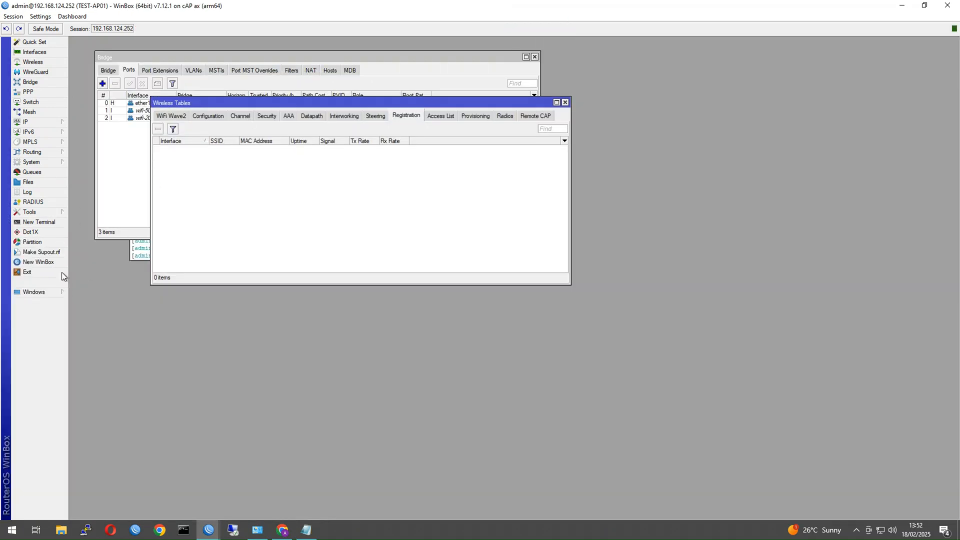
click(33, 172)
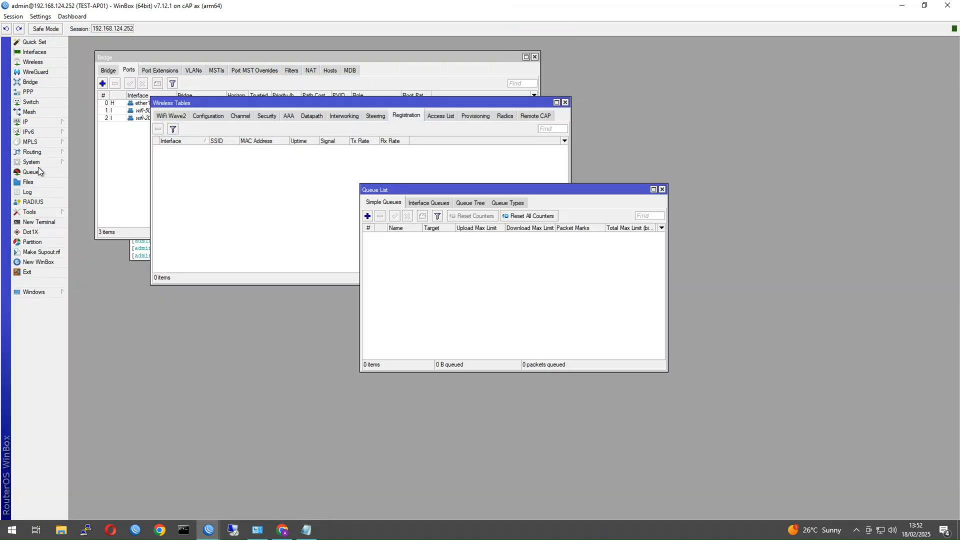
click(53, 162)
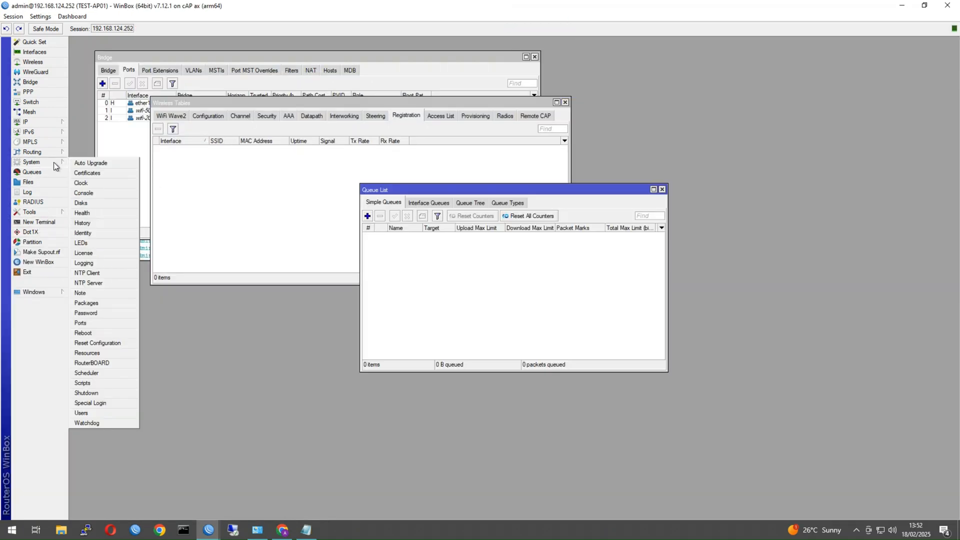
click(100, 343)
click(483, 283)
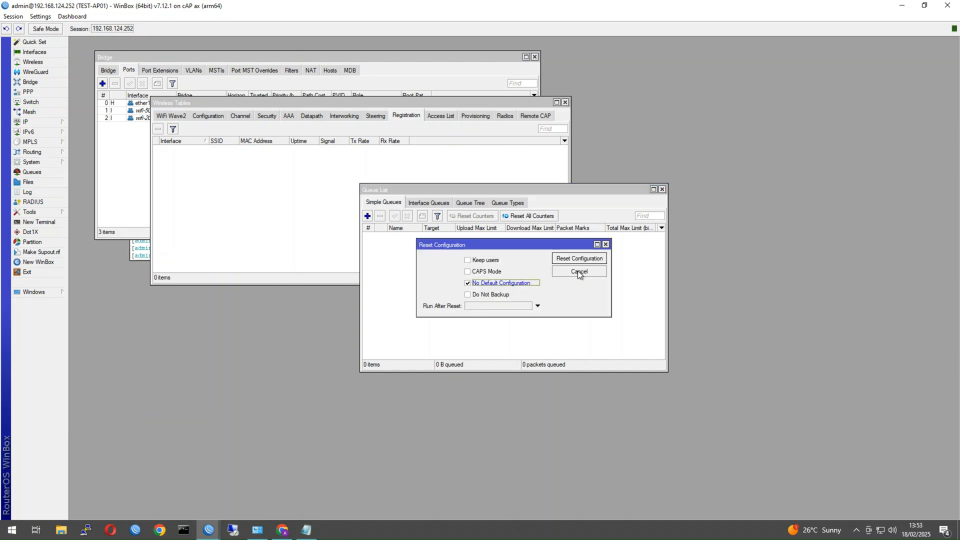
click(563, 262)
click(521, 275)
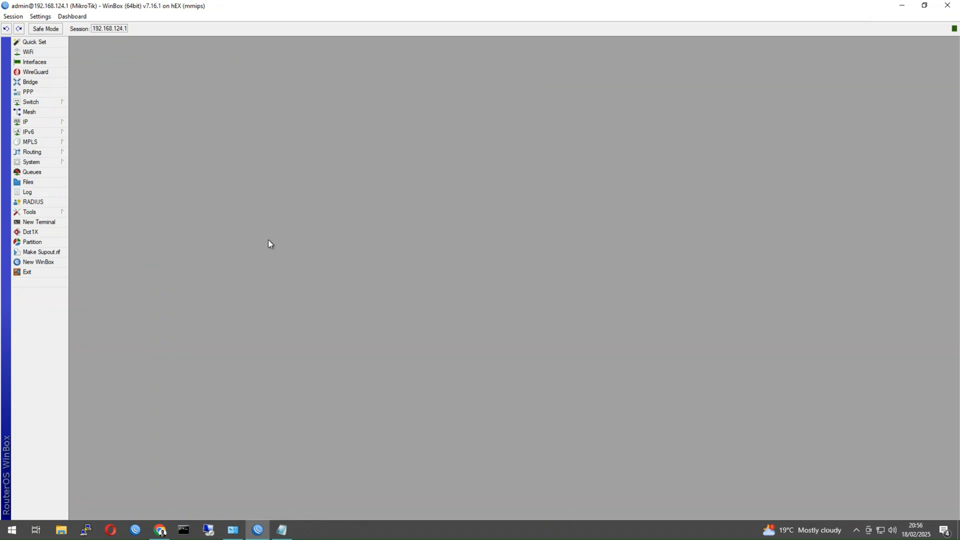
Open the hEX WiFi window, which lists no wireless interfaces.
click(30, 52)
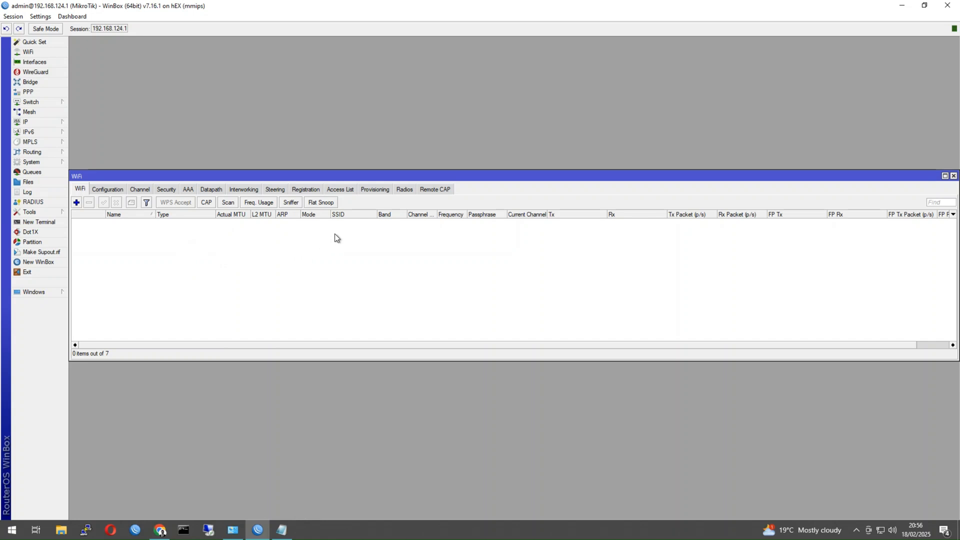
Create security profile sec1 with WPA2 PSK, CCMP and the Wi-Fi passphrase.
click(167, 189)
click(77, 203)
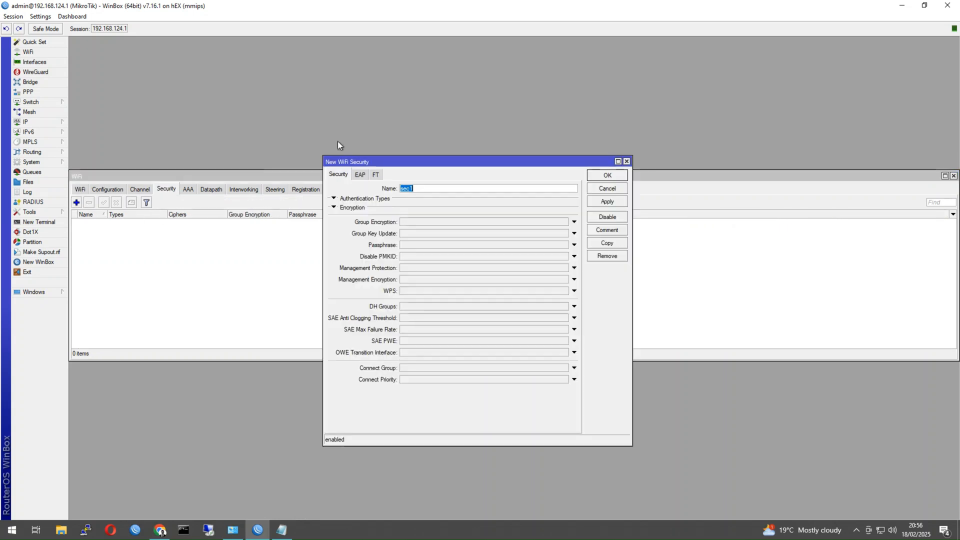
click(352, 199)
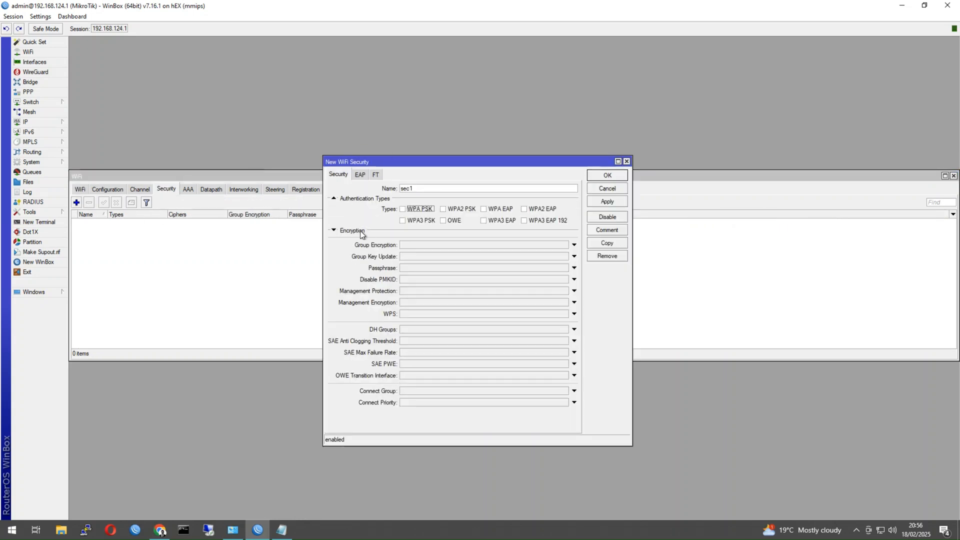
click(362, 231)
click(444, 209)
click(442, 241)
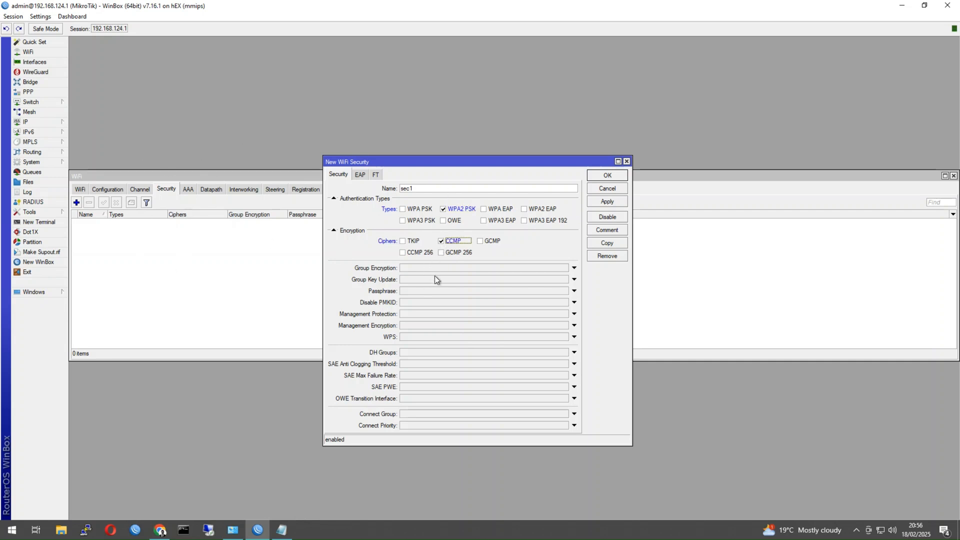
click(420, 292)
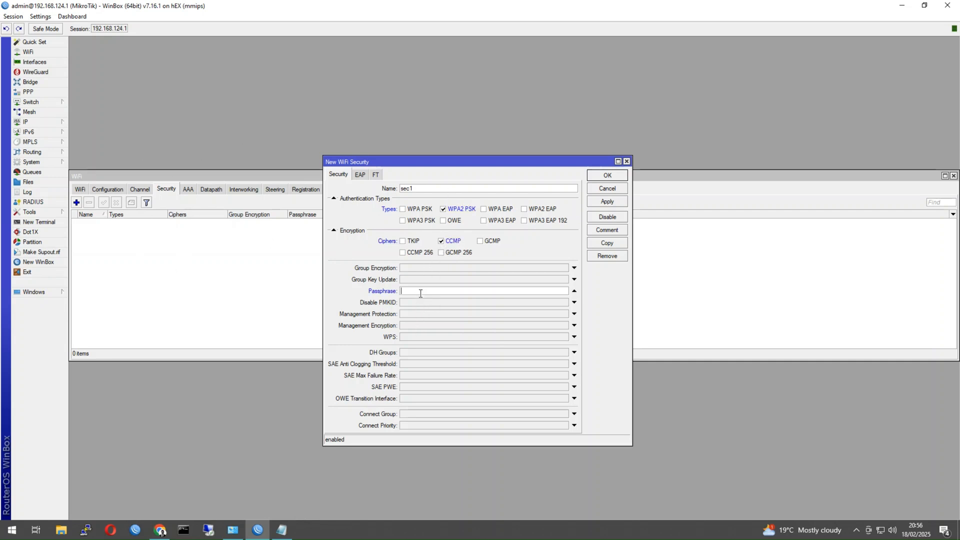
text(helloworld123)
click(606, 175)
Start a new channel profile, then cancel it without saving.
click(136, 189)
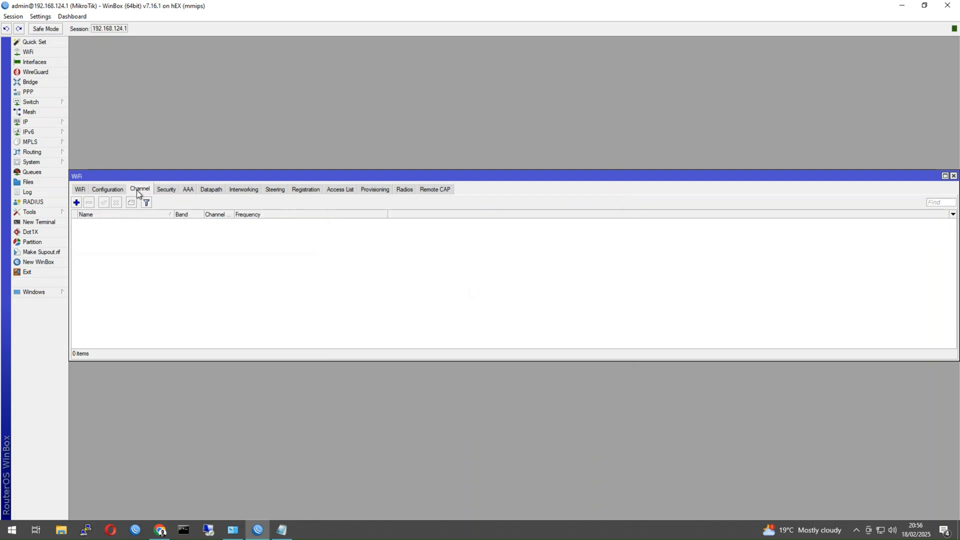
click(77, 202)
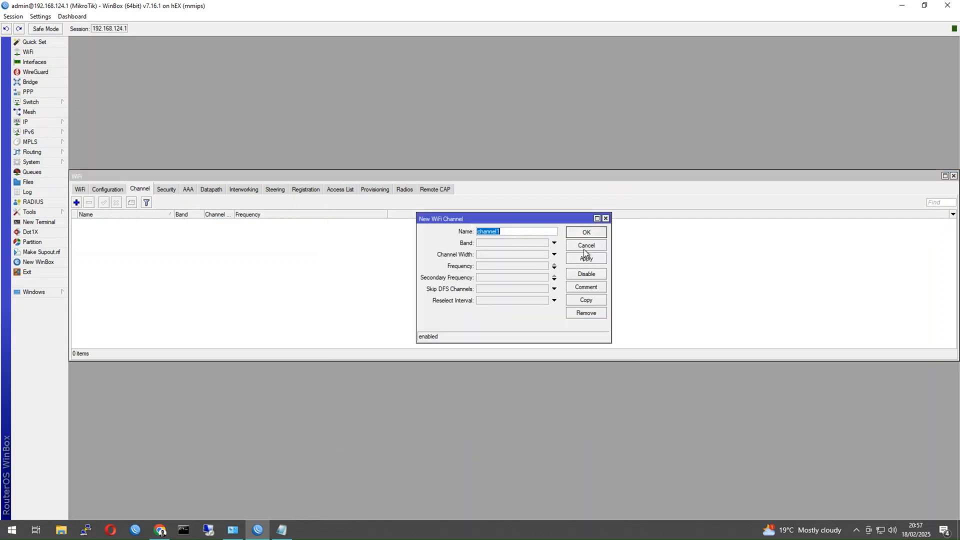
click(606, 219)
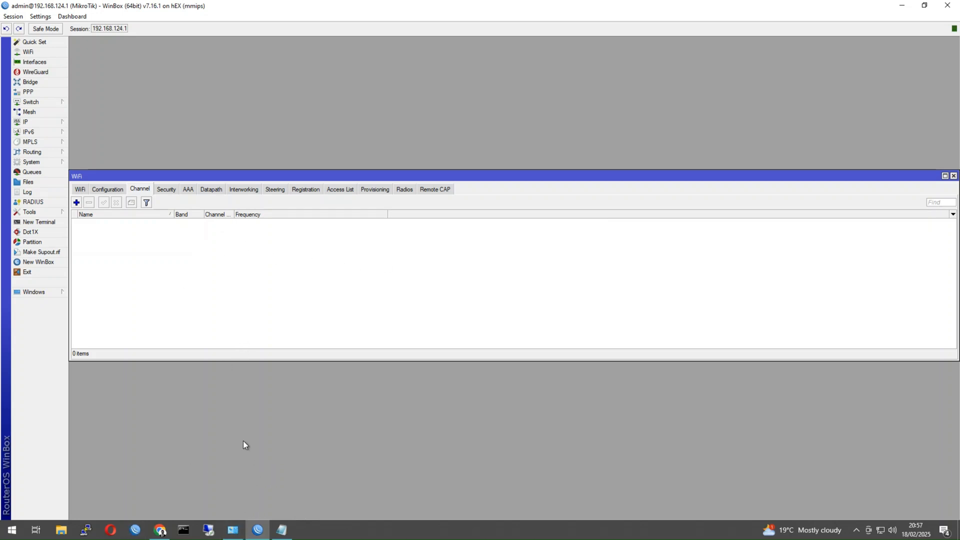
Switch to the MikroTik Masters blog post with the channel commands in Chrome.
click(160, 530)
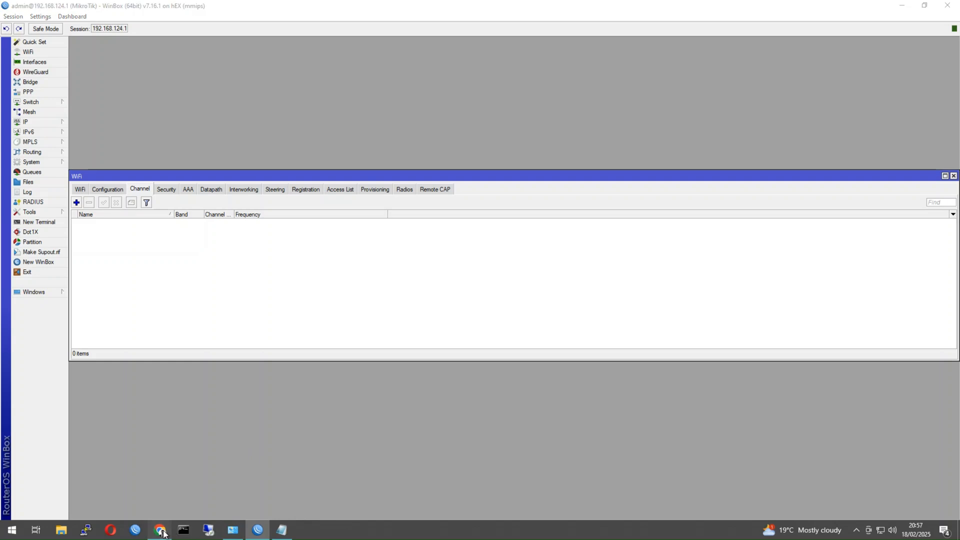
Copy the blog's Complete List channel commands into Notepad, replacing its old text, and select them all.
scroll(274, 397, up, 3)
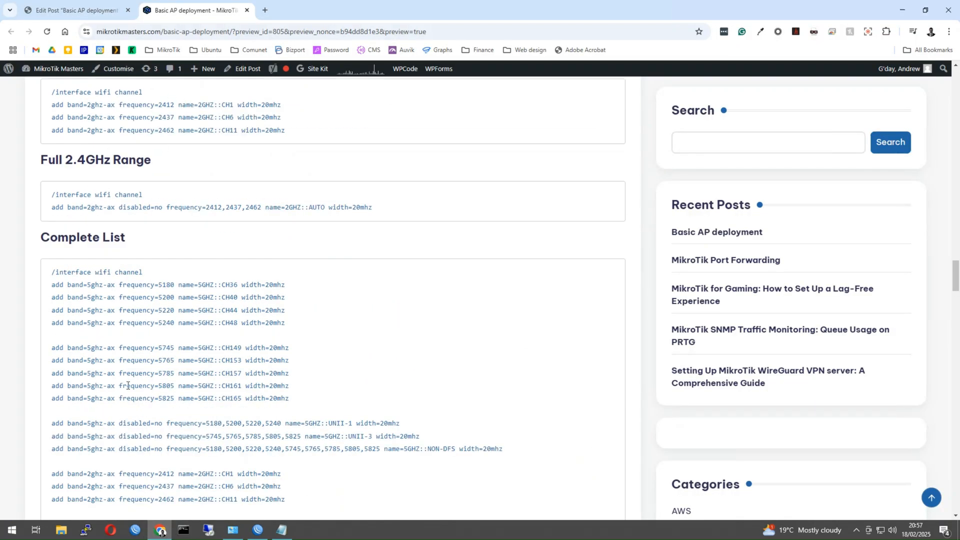
scroll(325, 380, down, 3)
drag(380, 377, 51, 118)
key(ctrl+c)
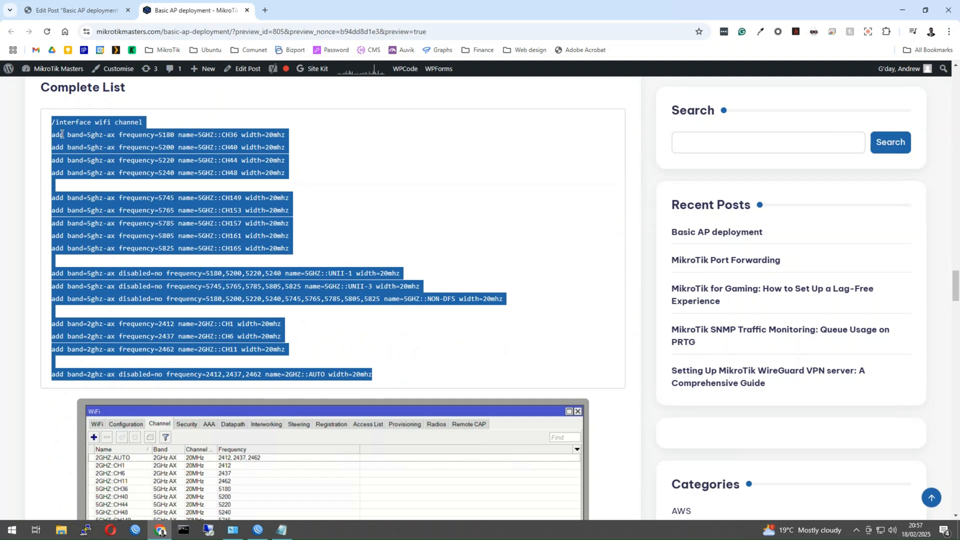
click(278, 533)
key(ctrl+a)
key(ctrl+v)
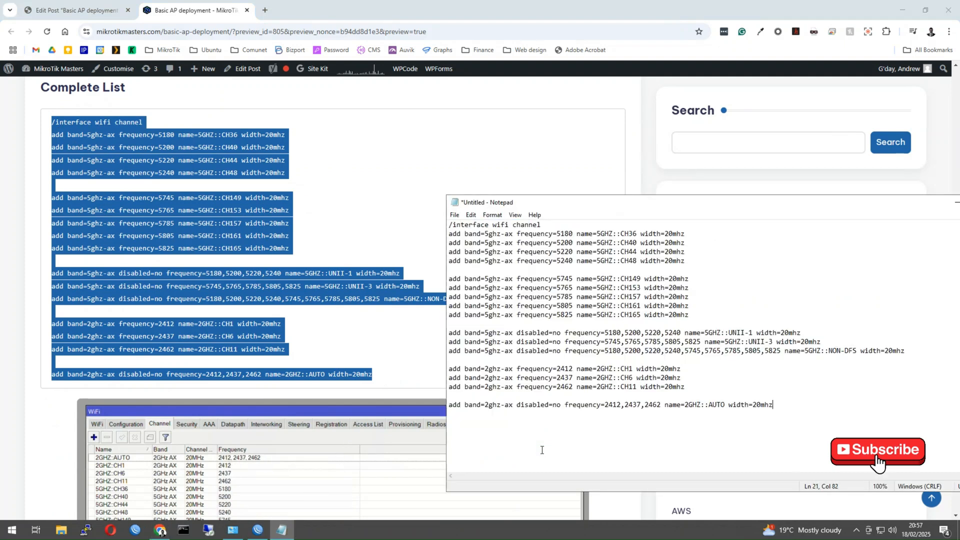
key(ctrl+a)
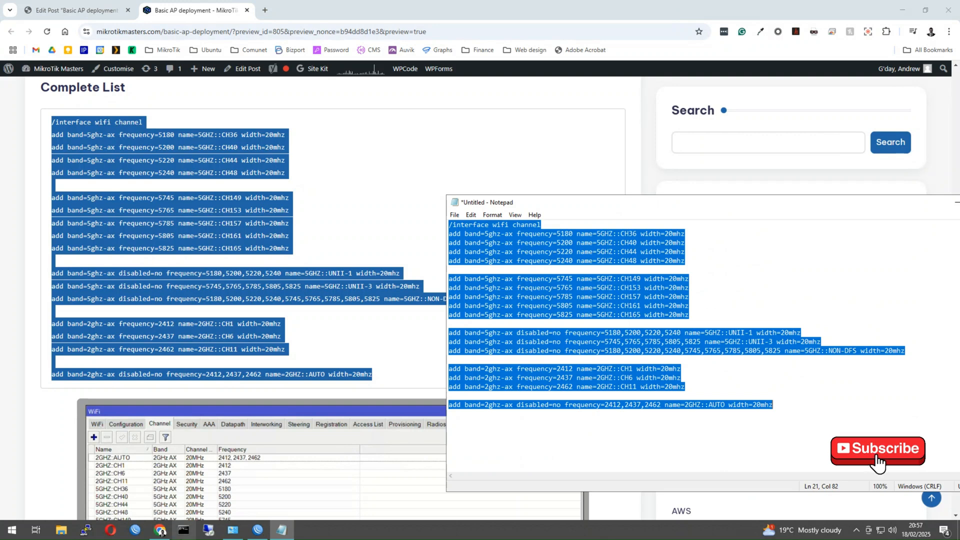
click(258, 529)
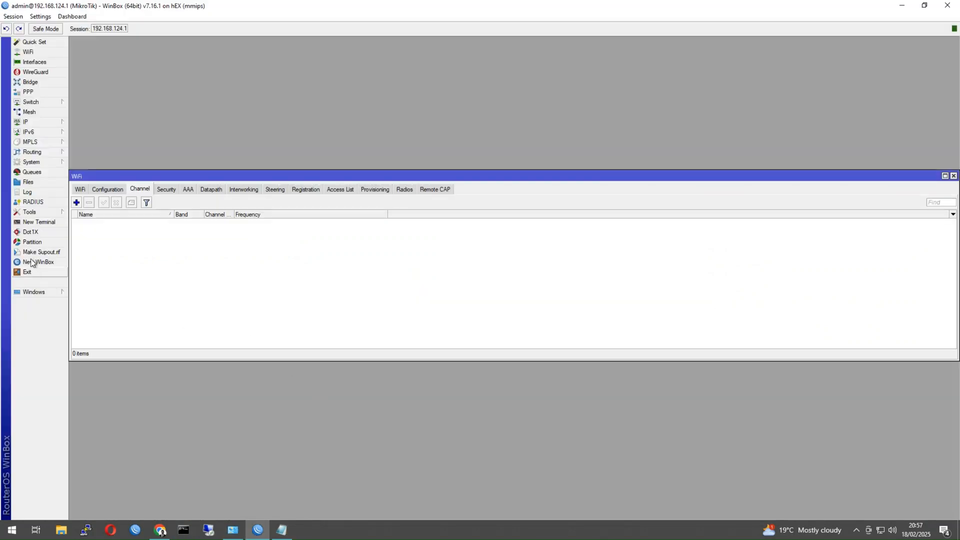
Paste and run the copied channel commands in a new WinBox terminal.
click(39, 222)
right_click(415, 334)
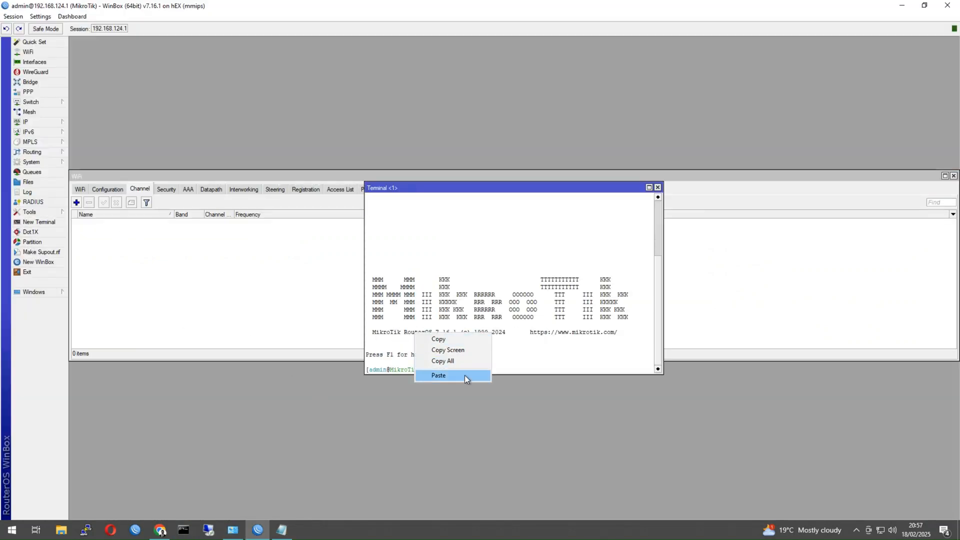
click(465, 375)
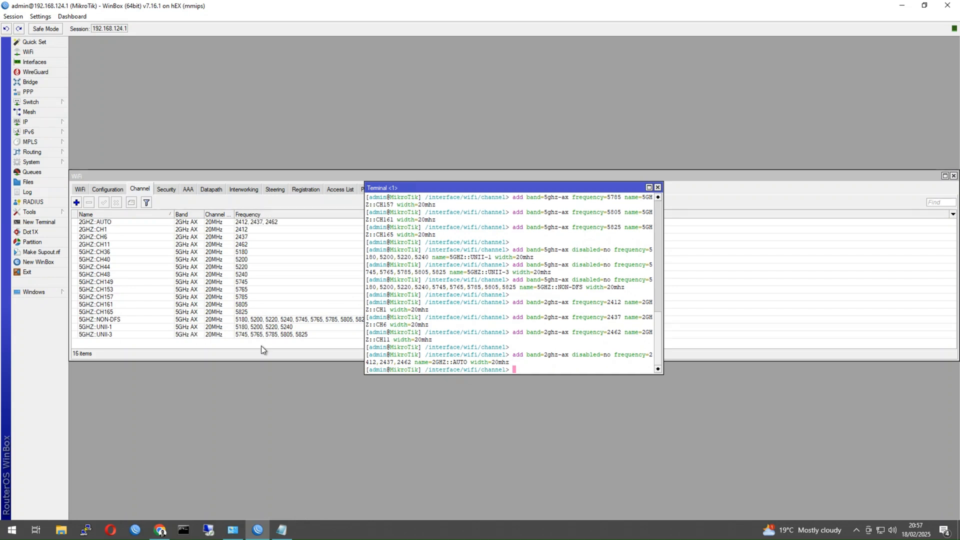
click(658, 187)
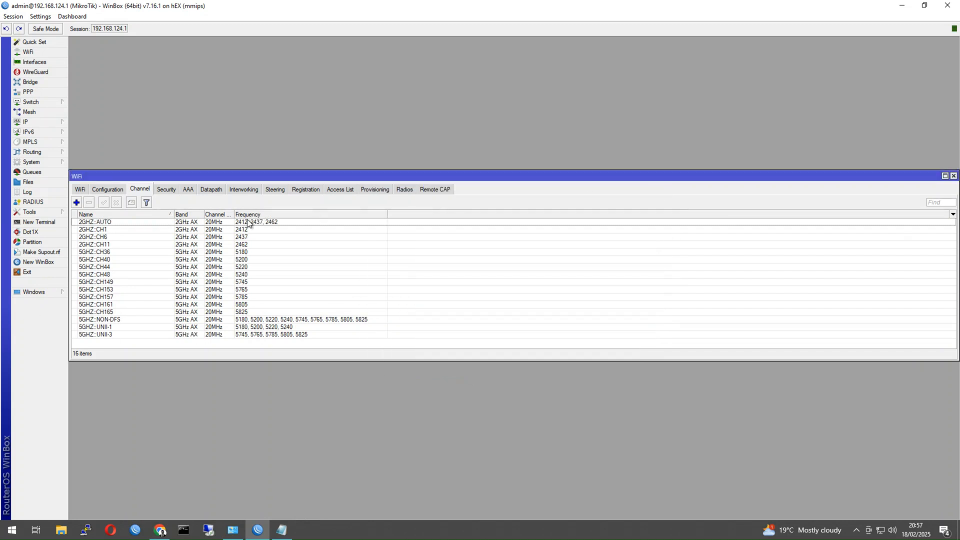
Review the new entries: 2GHZ::AUTO, CH1, CH11, 5GHZ::CH36, UNII-1 and NON-DFS.
click(245, 230)
click(248, 244)
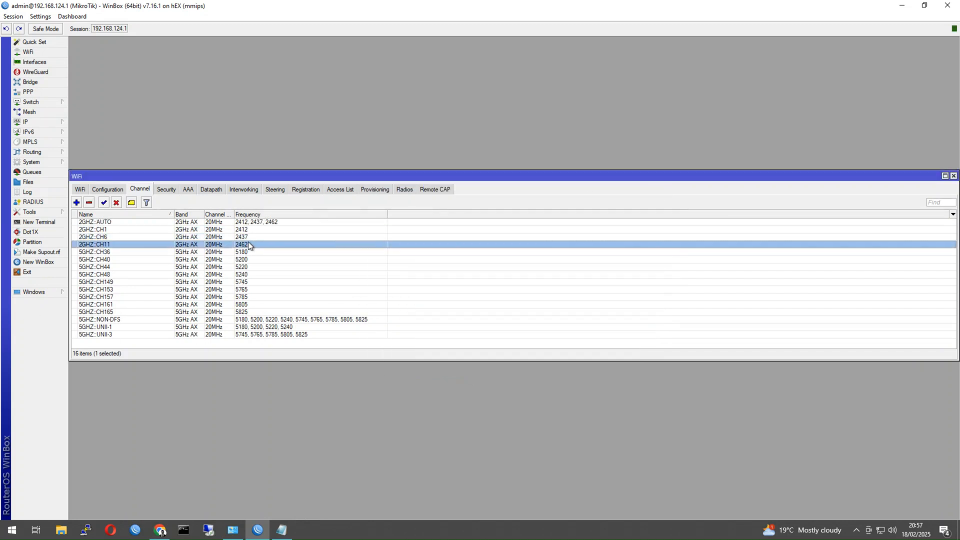
click(111, 223)
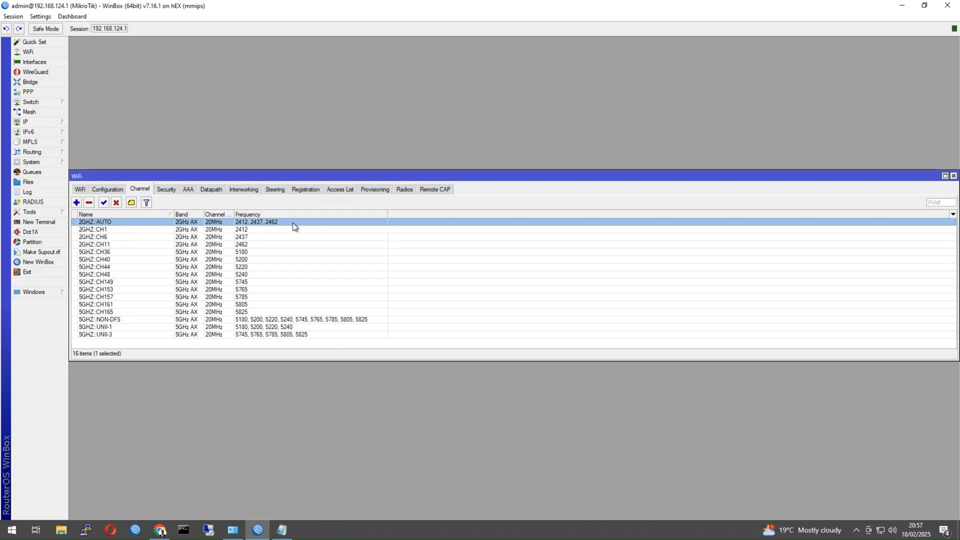
click(108, 245)
click(107, 252)
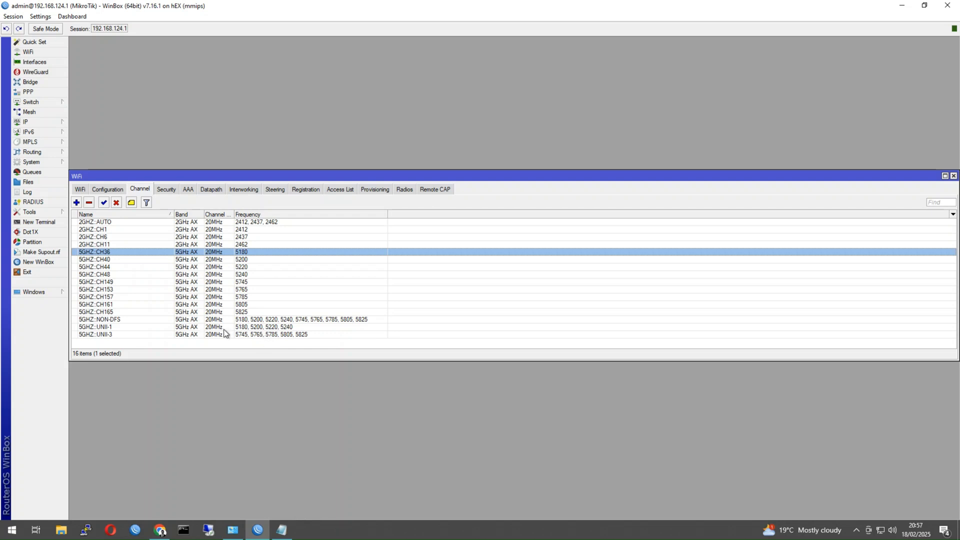
click(110, 327)
click(129, 319)
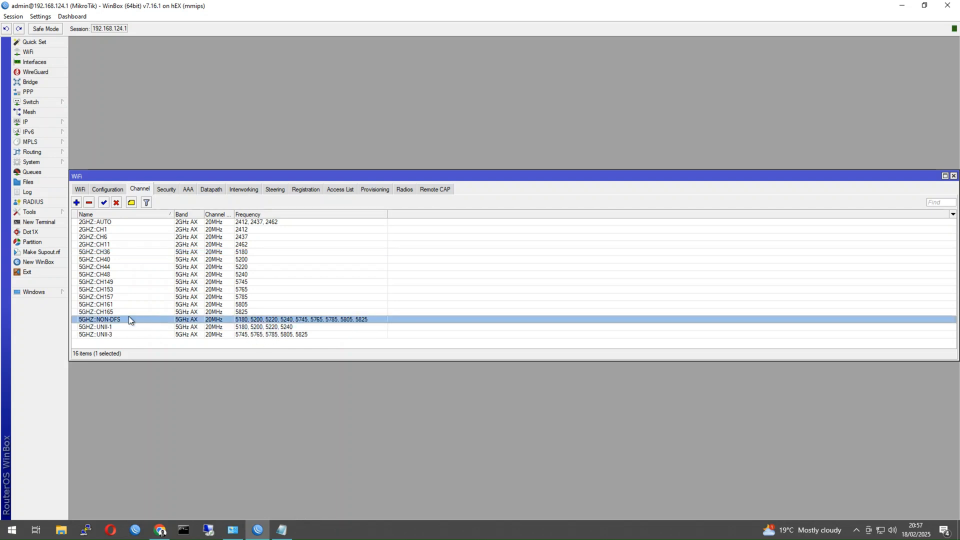
click(108, 223)
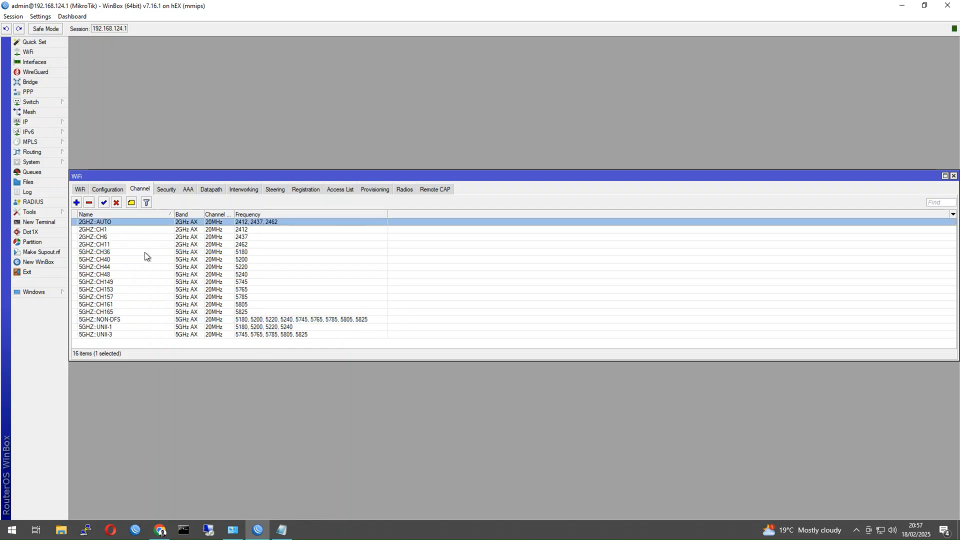
Start configuration cfg-2G in ap mode with SSID TestSSID-2G and country Australia.
click(111, 190)
click(76, 203)
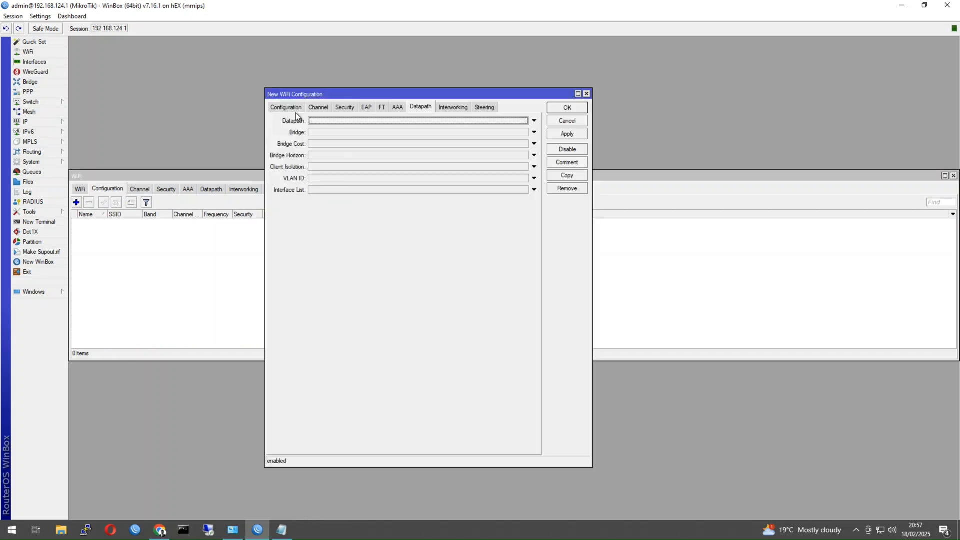
click(292, 109)
click(336, 122)
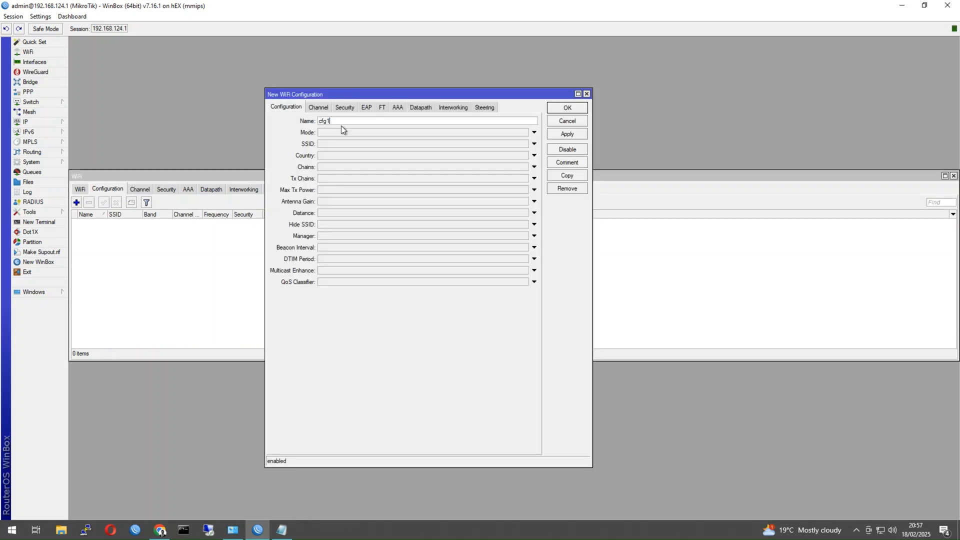
text(-2G)
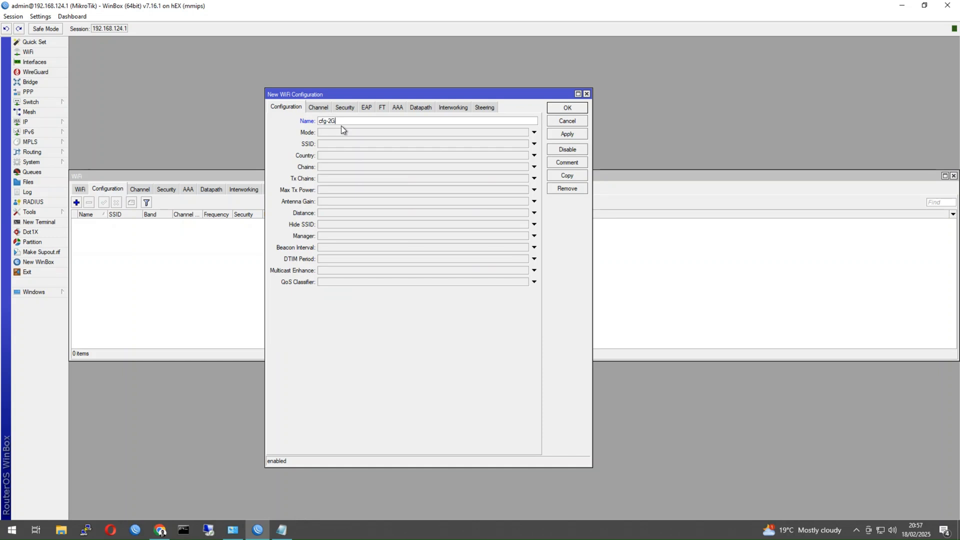
click(346, 132)
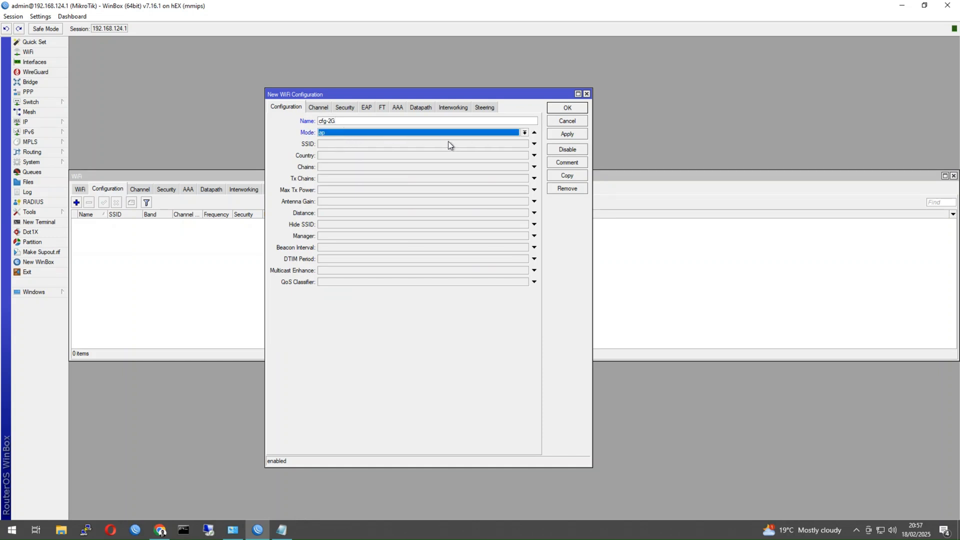
click(330, 144)
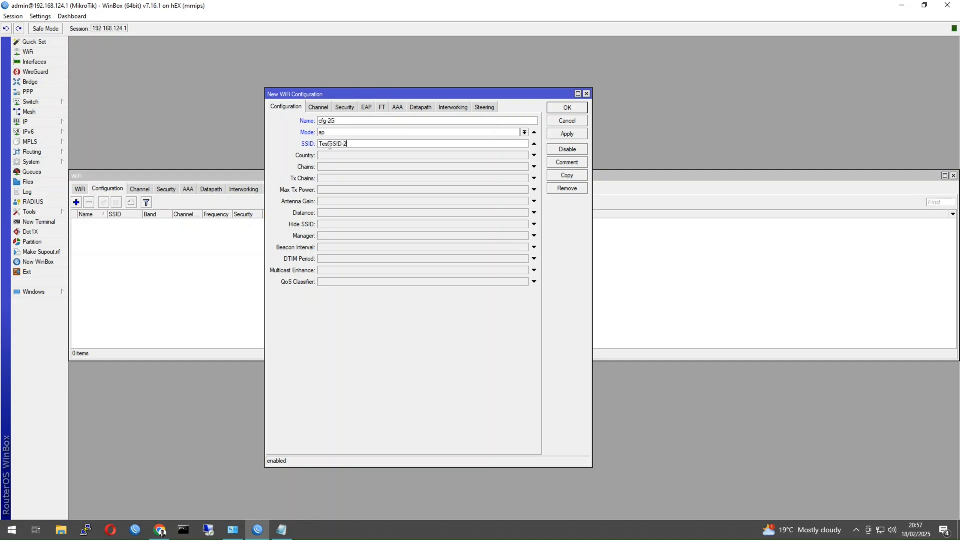
click(334, 155)
click(335, 157)
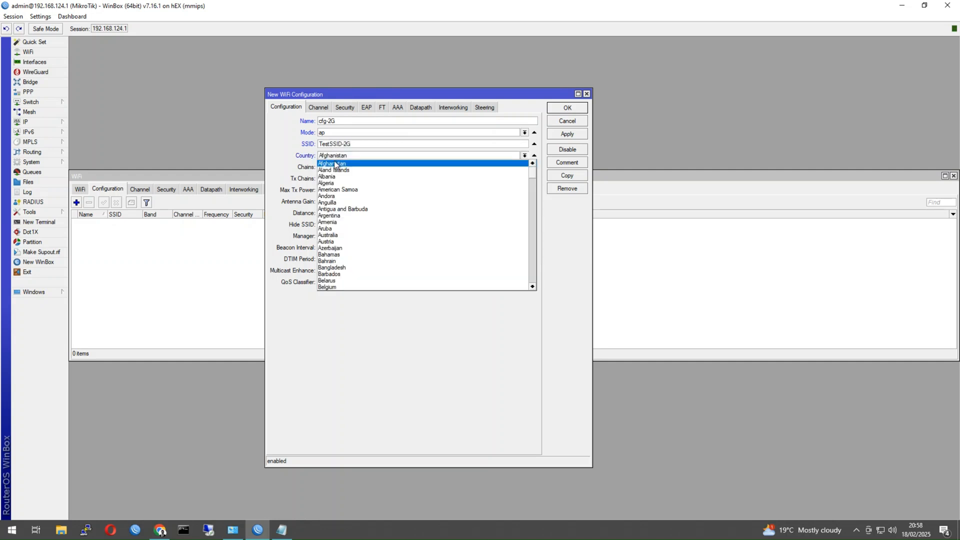
click(337, 242)
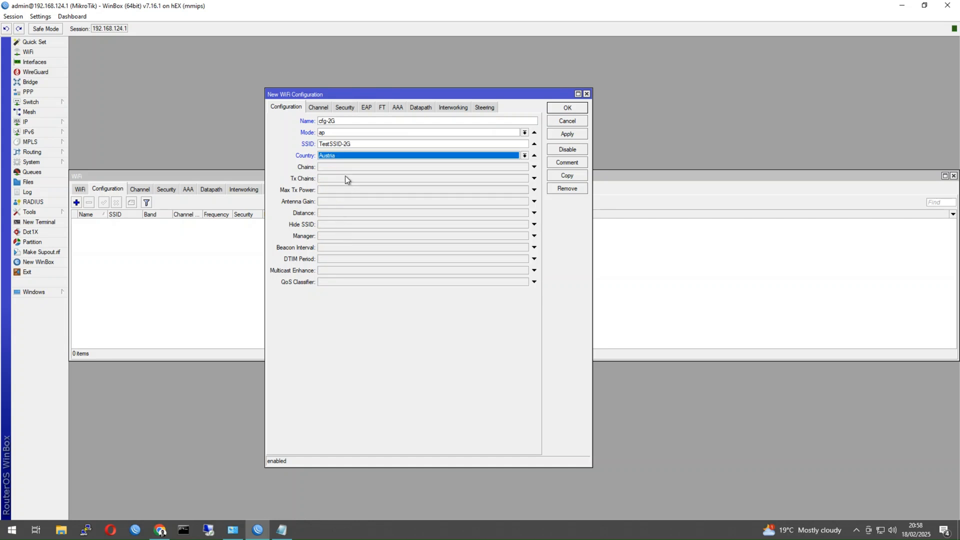
click(345, 155)
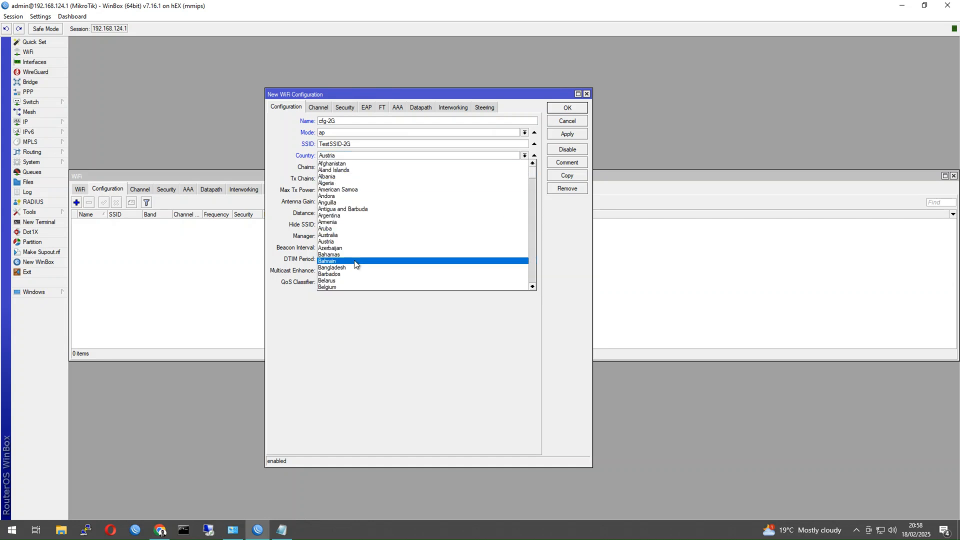
click(345, 235)
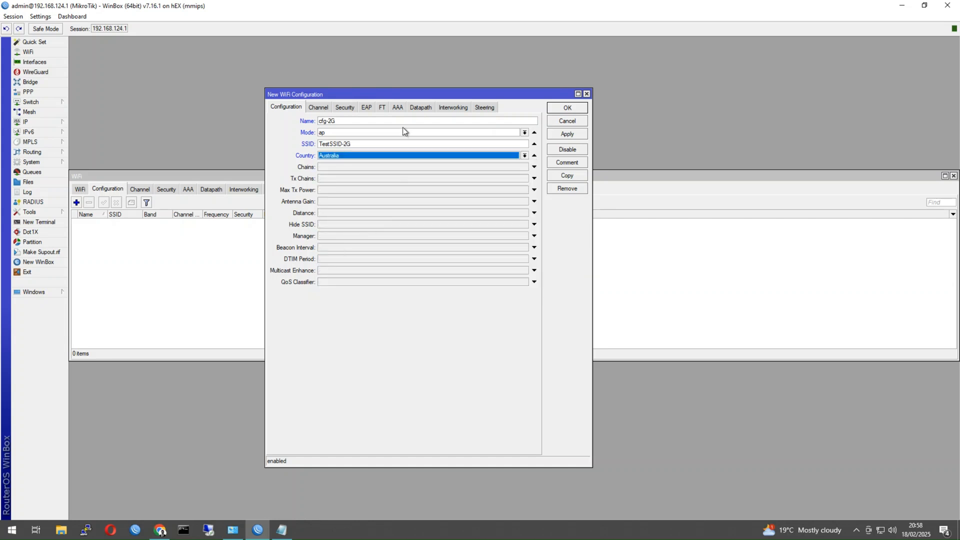
Give cfg-2G channel 2GHZ::AUTO and security sec1, and save it.
click(319, 108)
click(327, 121)
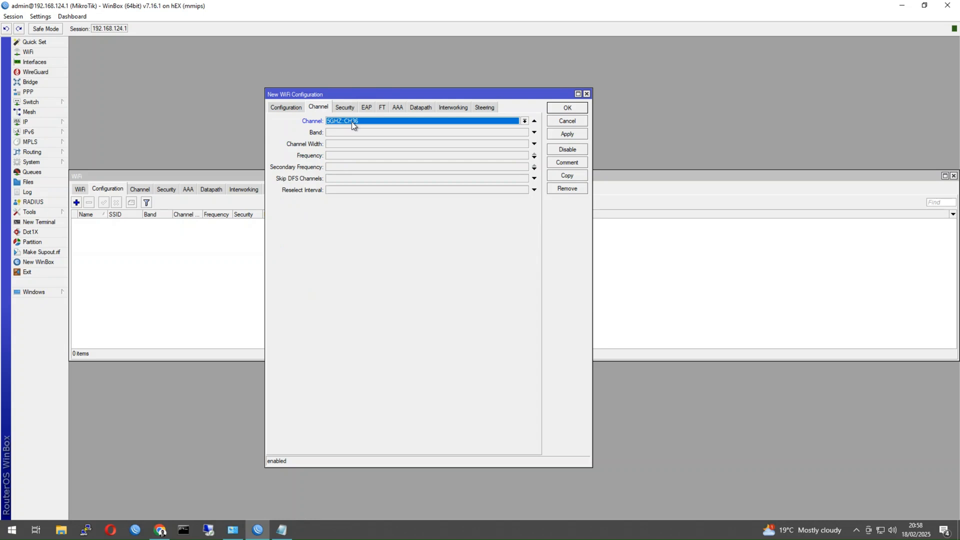
click(290, 107)
click(321, 109)
click(347, 124)
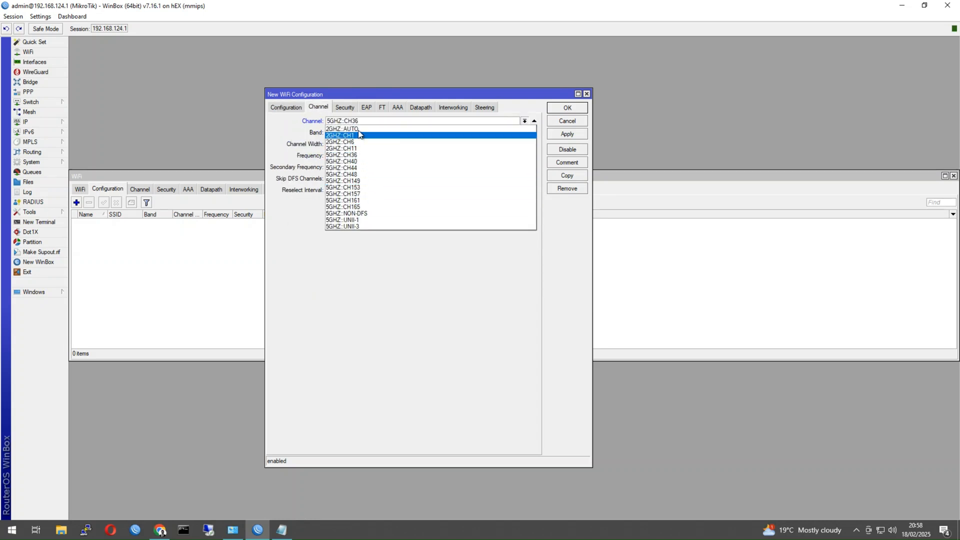
click(360, 128)
click(349, 107)
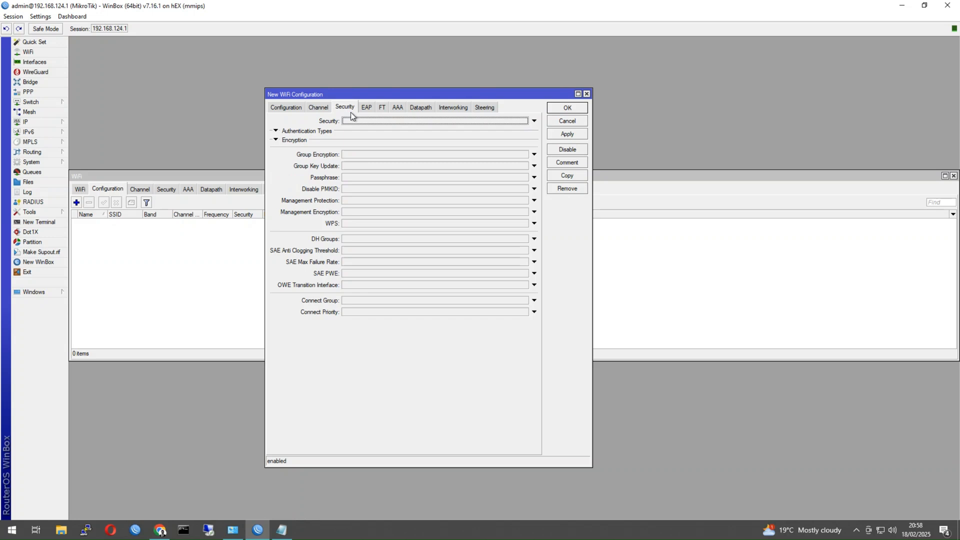
click(580, 108)
Start a second WiFi configuration and name it cfg-5G.
click(76, 202)
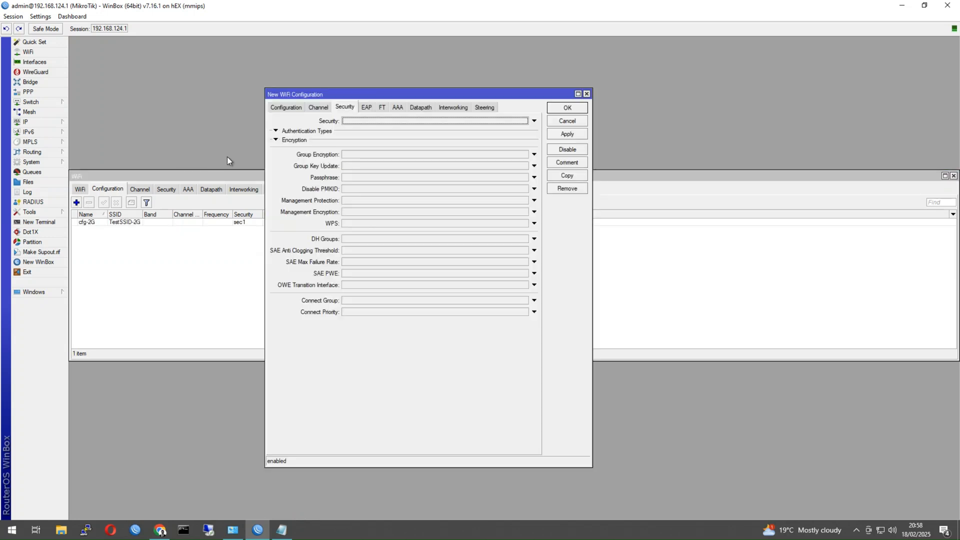
click(272, 108)
click(338, 120)
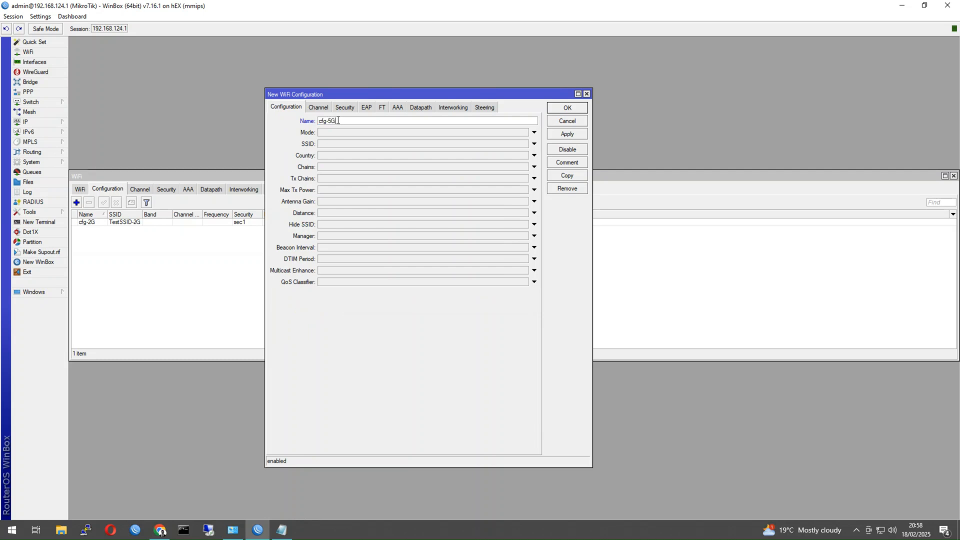
Set cfg-5G to ap mode, enter its 5G SSID, and choose the country.
click(330, 132)
click(329, 142)
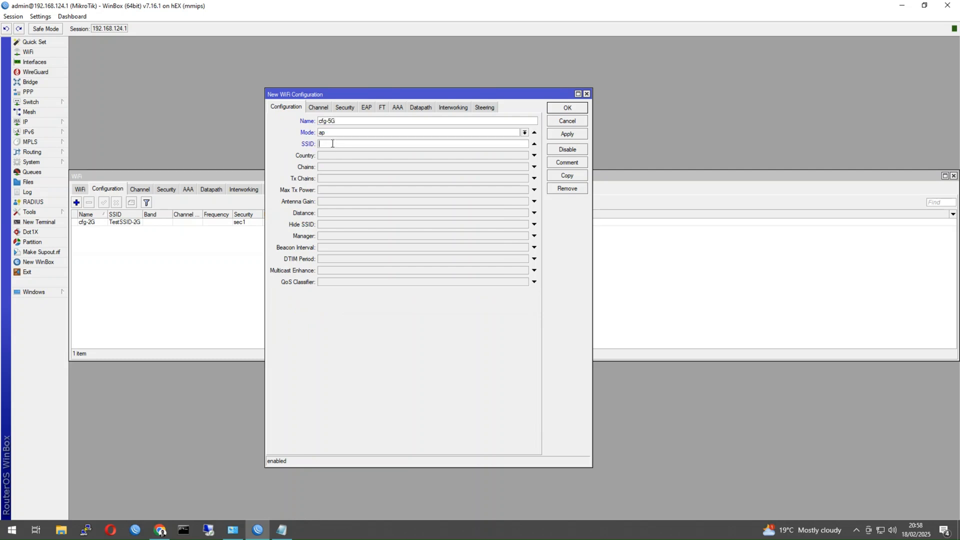
click(334, 144)
text(TestSSI)
click(326, 155)
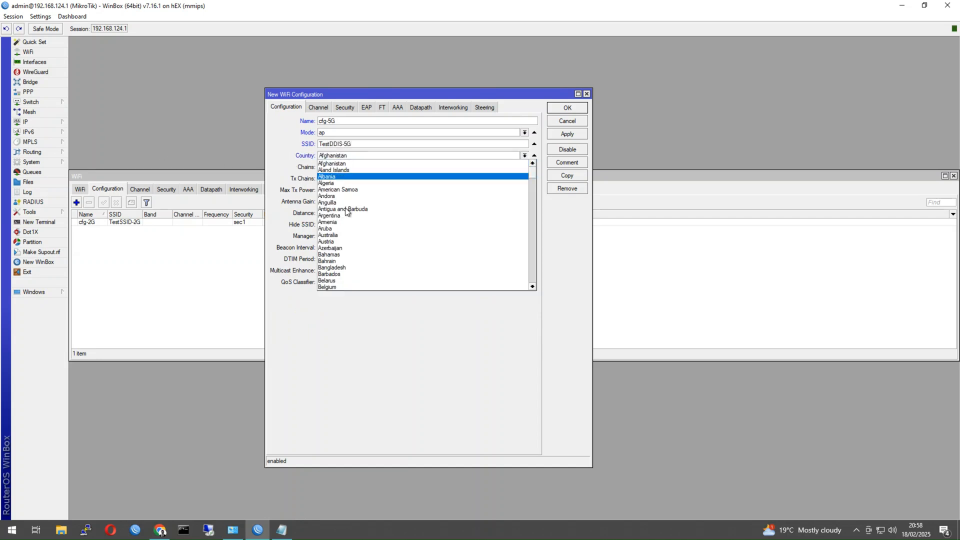
click(350, 235)
Give cfg-5G channel 5GHZ:NON-DFS and security sec1, and save it.
click(326, 109)
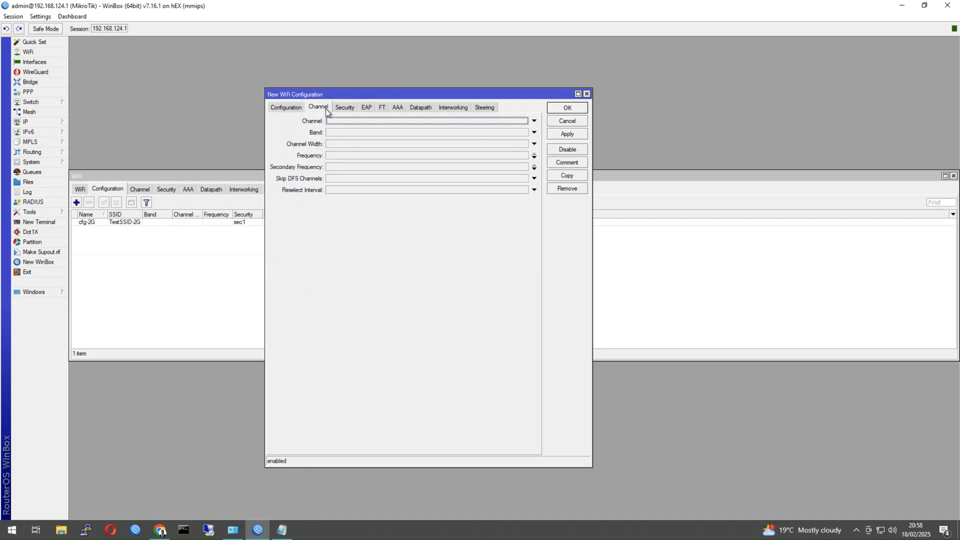
click(338, 121)
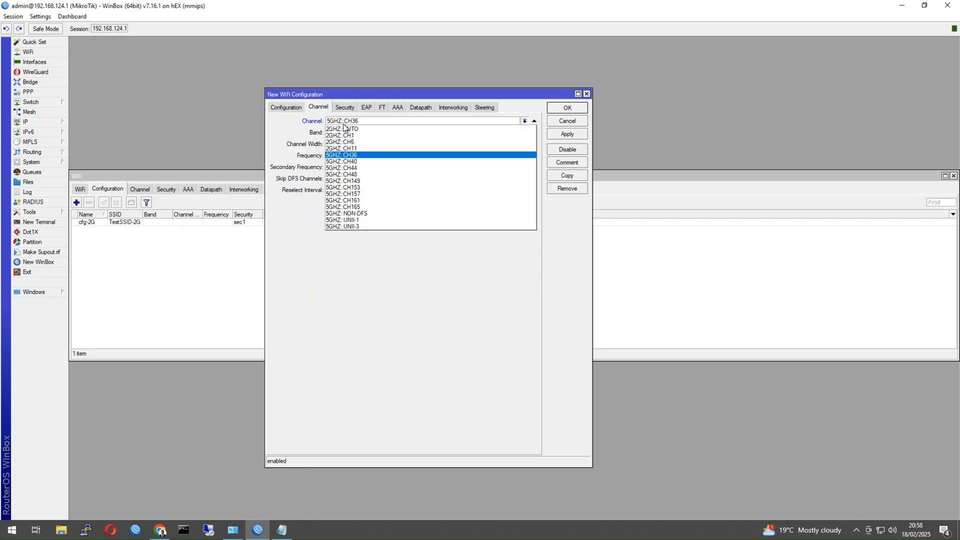
click(351, 213)
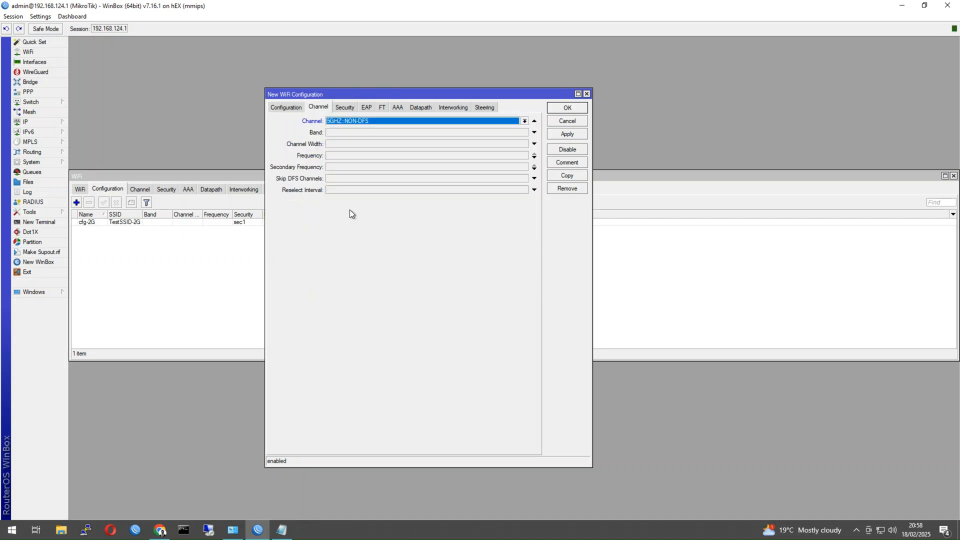
click(338, 105)
click(371, 123)
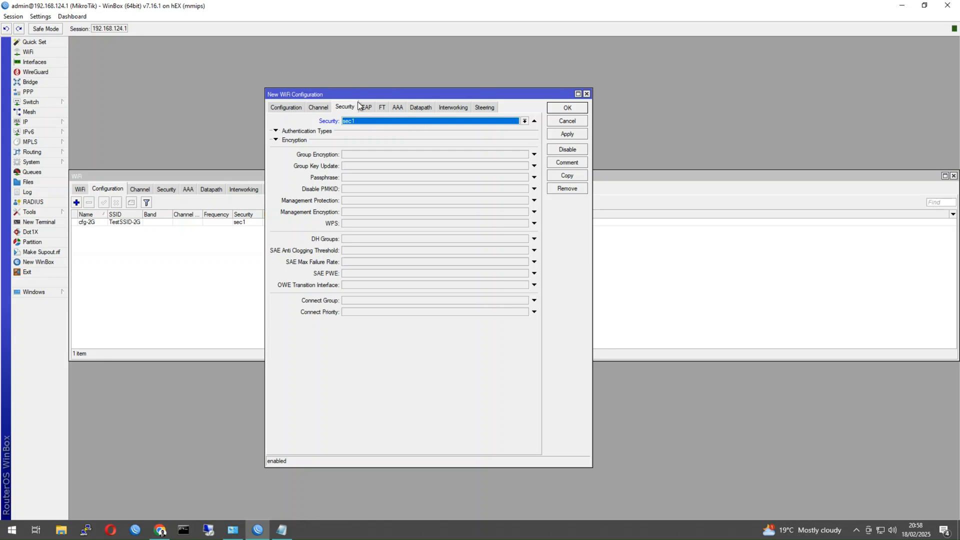
click(558, 108)
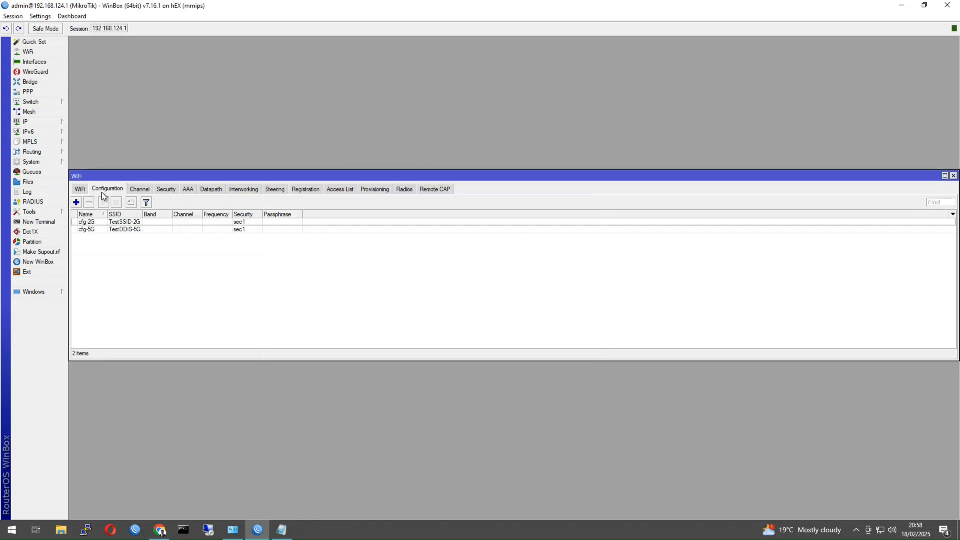
Enable CAPsMAN from Remote CAP on interface lan_bridge, with CA Certificate and Certificate set to auto.
click(436, 188)
click(215, 202)
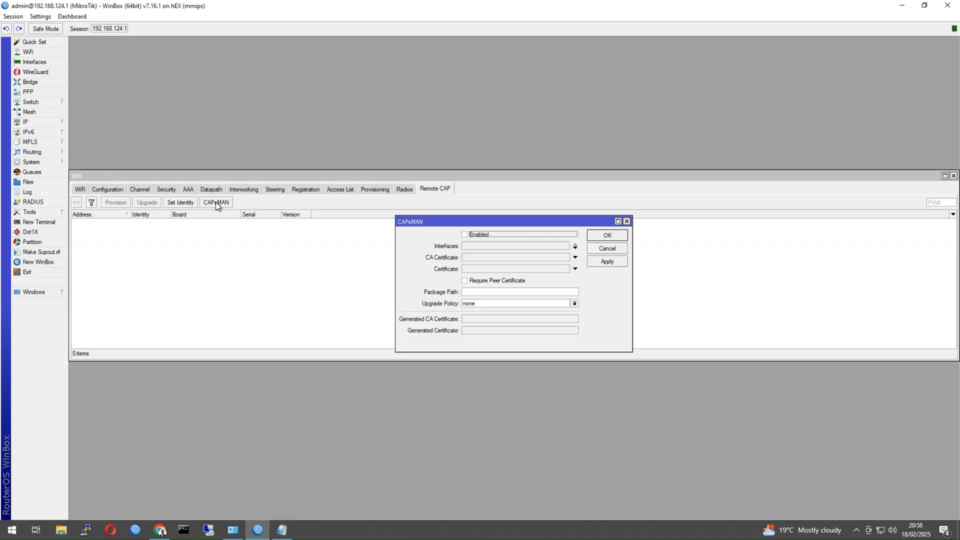
click(467, 235)
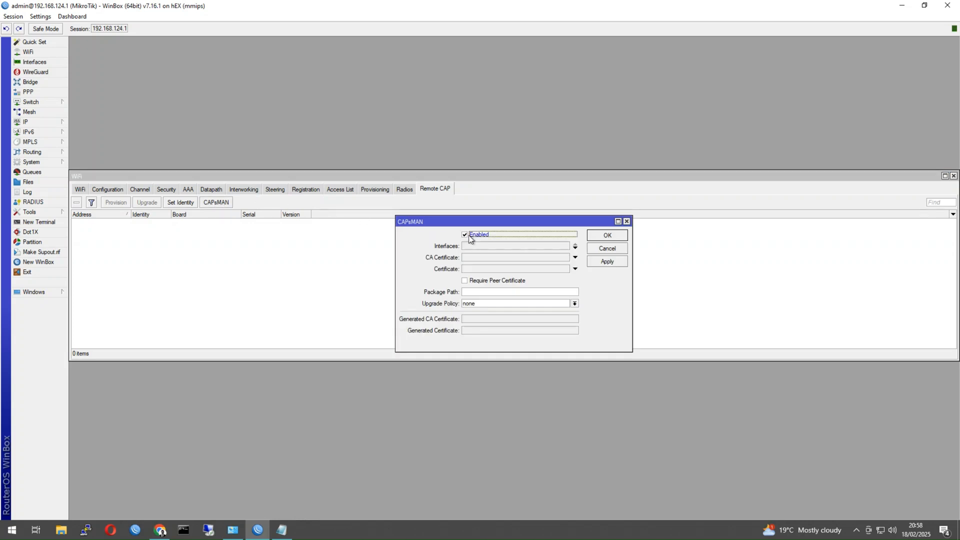
click(484, 246)
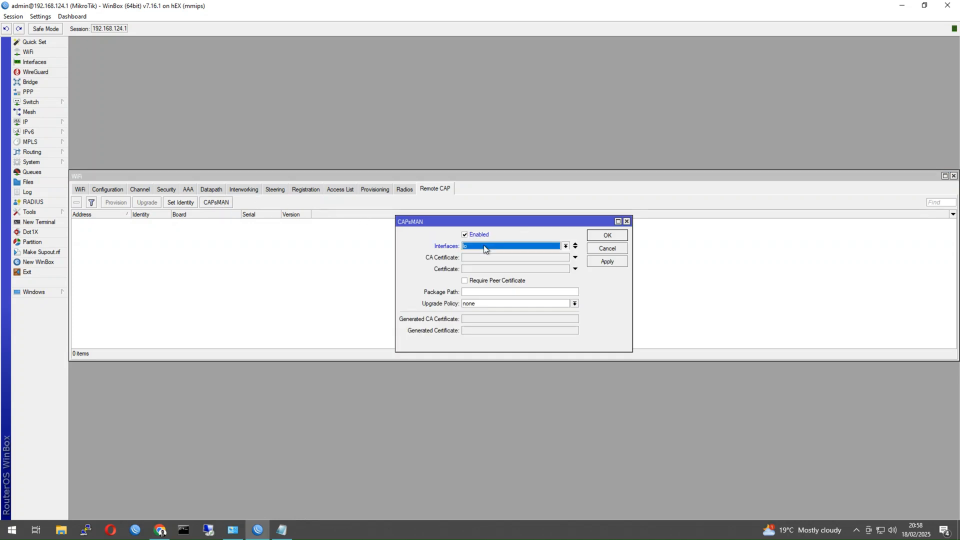
click(484, 248)
click(498, 295)
click(545, 260)
click(538, 269)
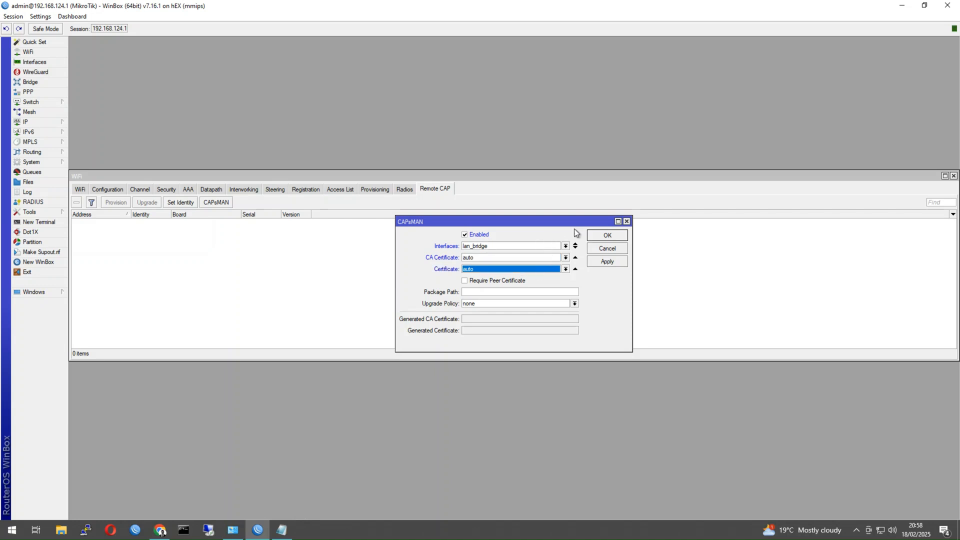
click(606, 236)
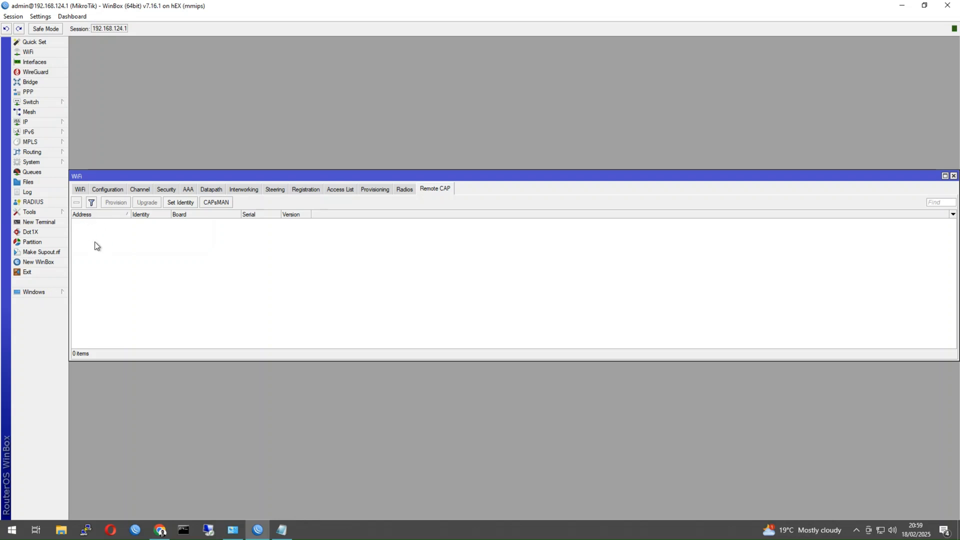
Log into the cAP ax from the Neighbors list in a new WinBox window.
click(46, 261)
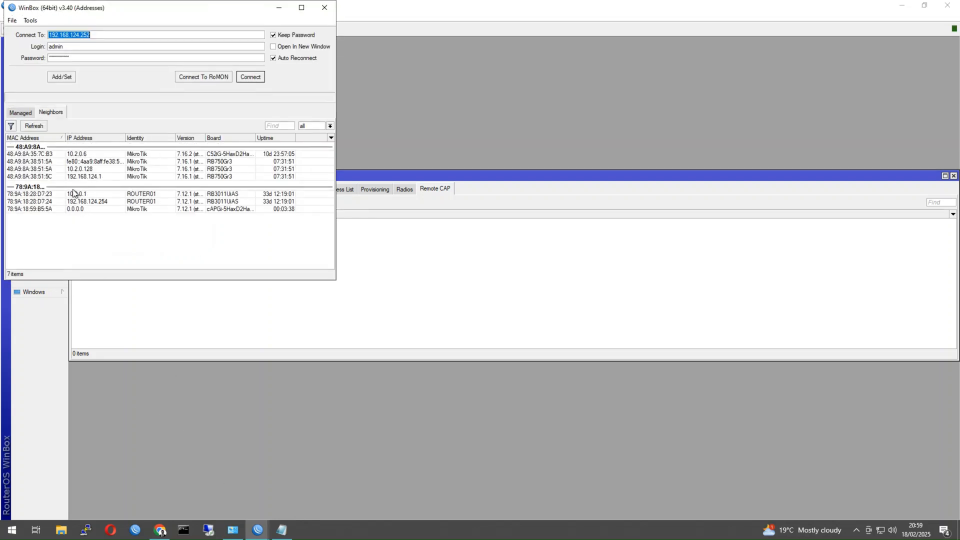
click(75, 195)
key(Tab)
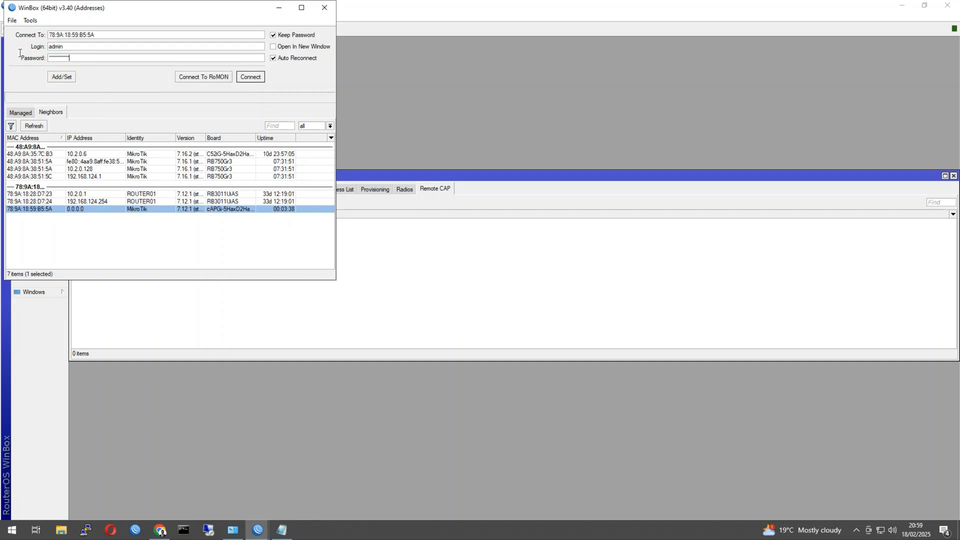
key(Return)
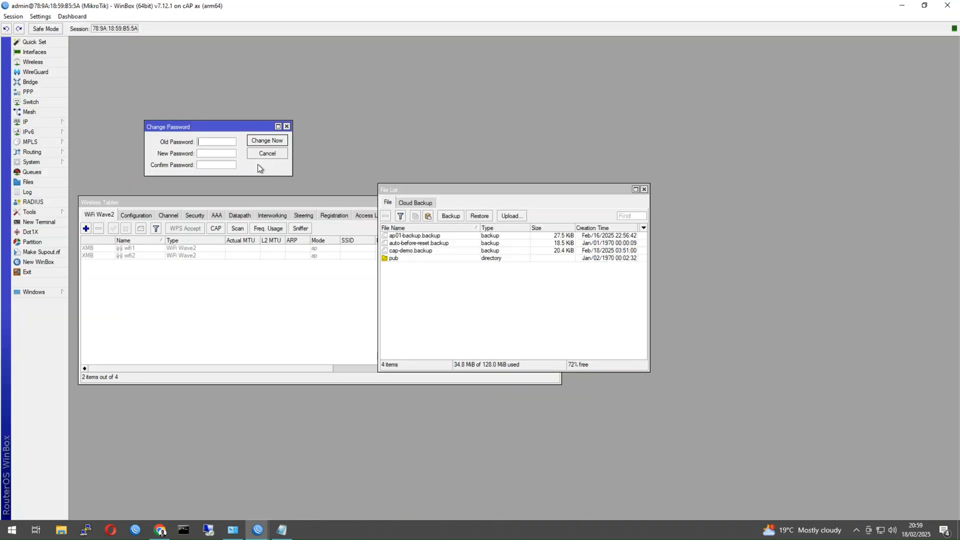
Close the File List, Wireless Tables and password-change windows, then start a new bridge.
click(644, 190)
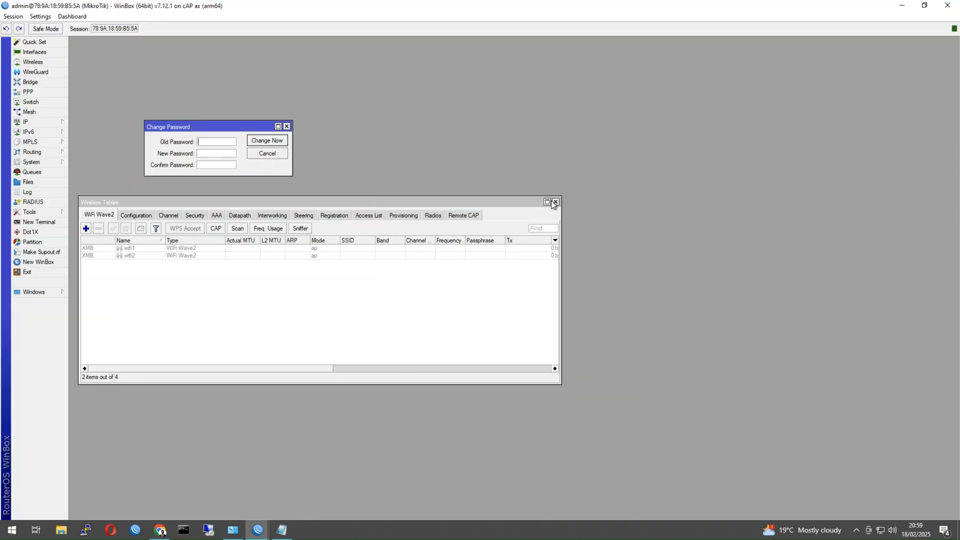
click(555, 202)
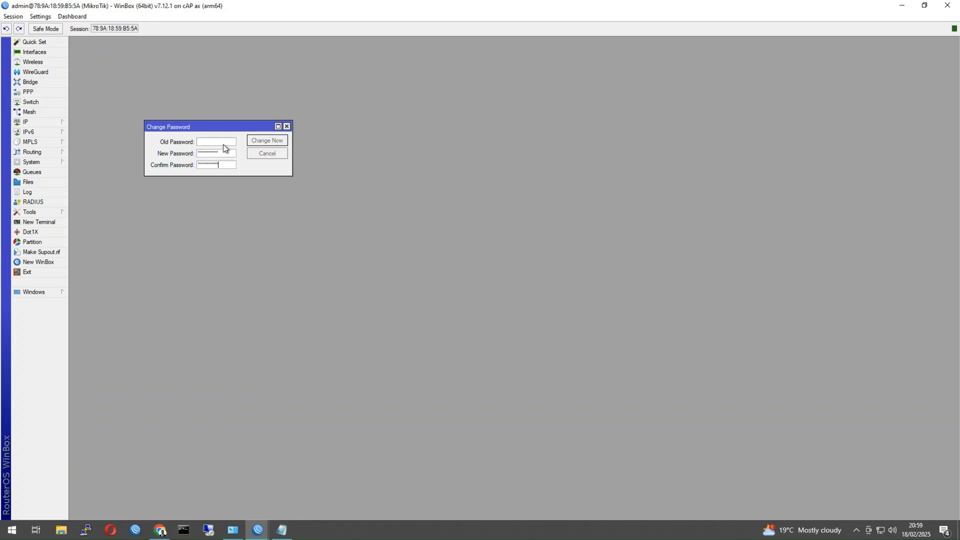
click(267, 153)
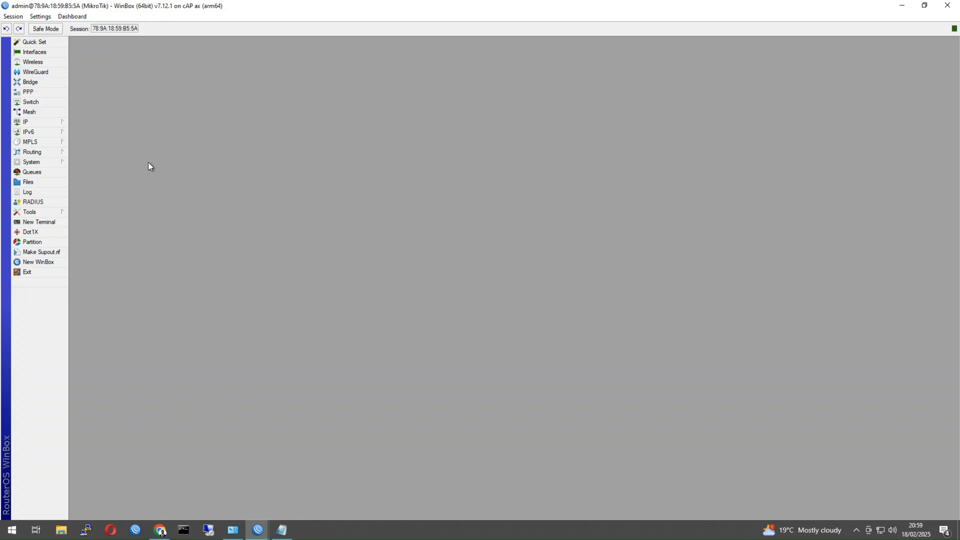
click(38, 81)
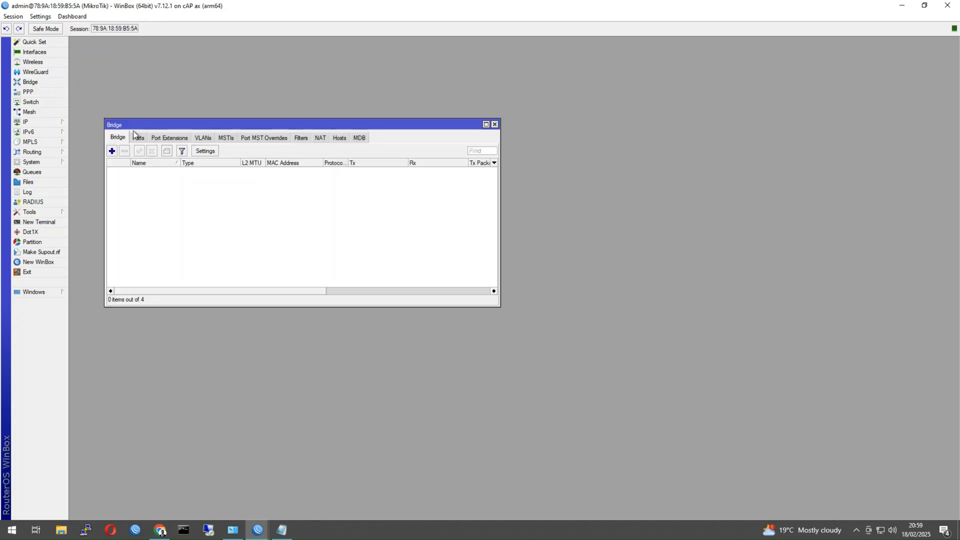
click(112, 151)
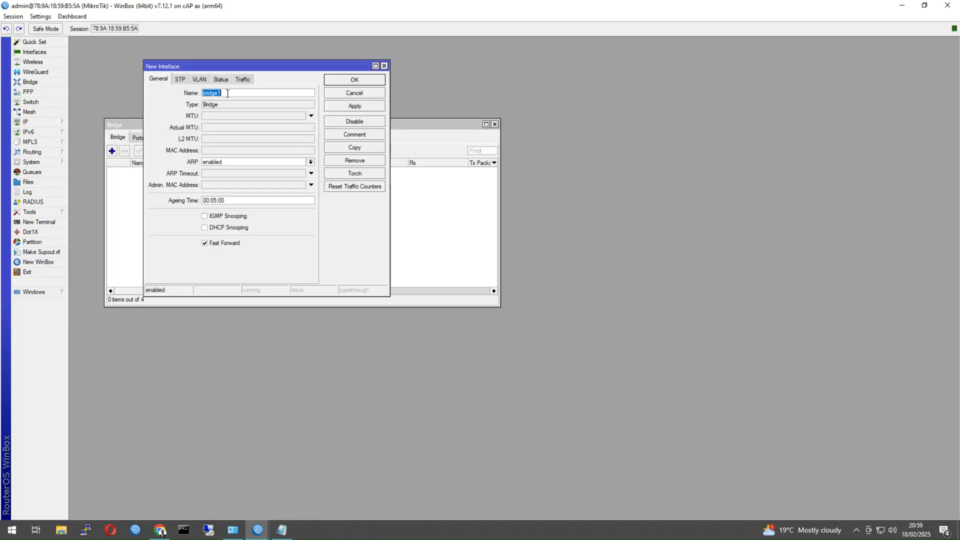
Name the new bridge lan_bridge and create it.
click(181, 80)
click(162, 80)
text(la)
text(n_birdge)
key(BackSpace)
click(378, 80)
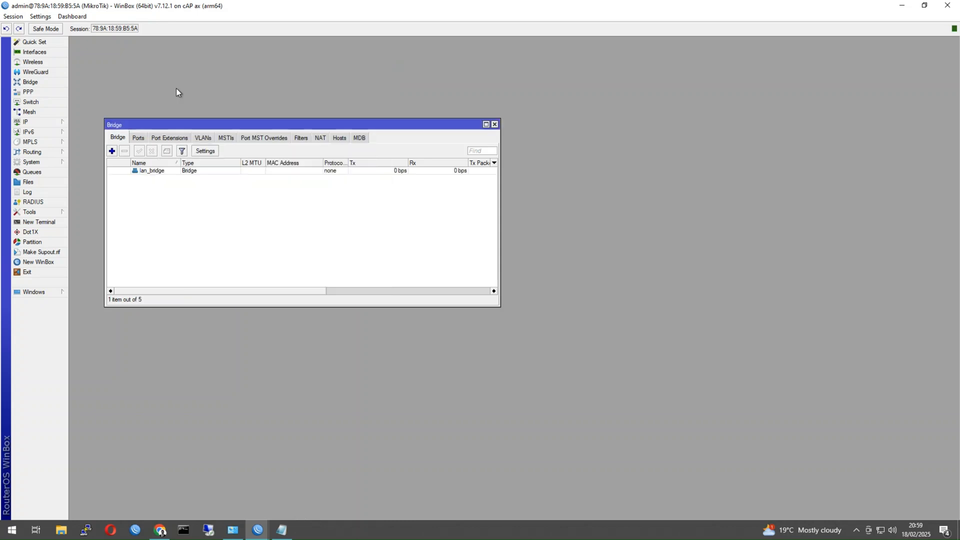
Add ether1 and ether2 as ports of lan_bridge.
click(138, 137)
click(111, 151)
click(313, 120)
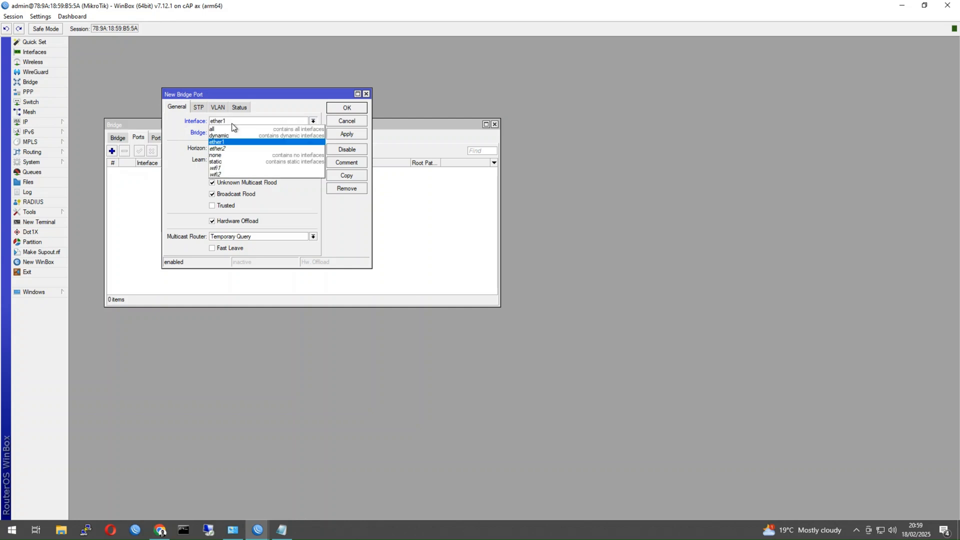
click(313, 120)
click(347, 108)
click(112, 151)
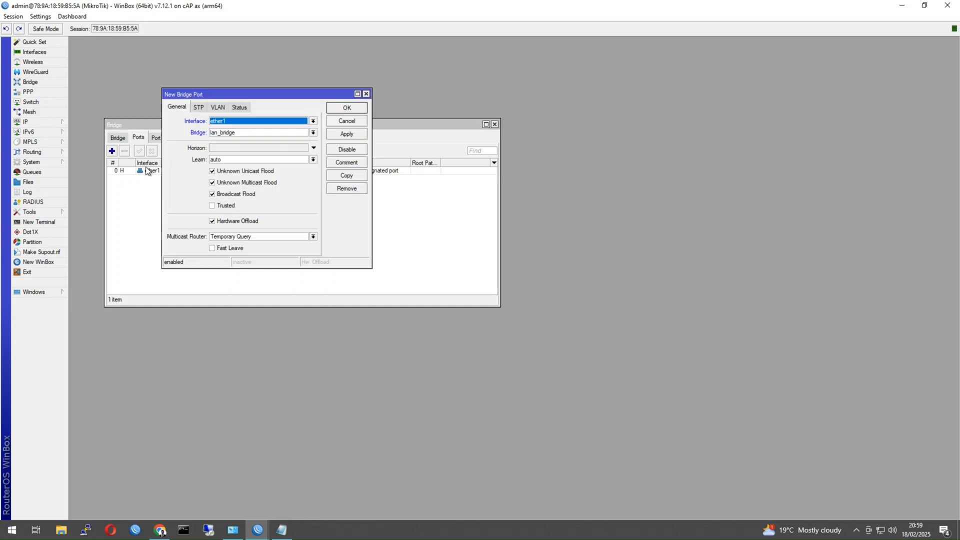
click(247, 121)
click(218, 148)
click(346, 109)
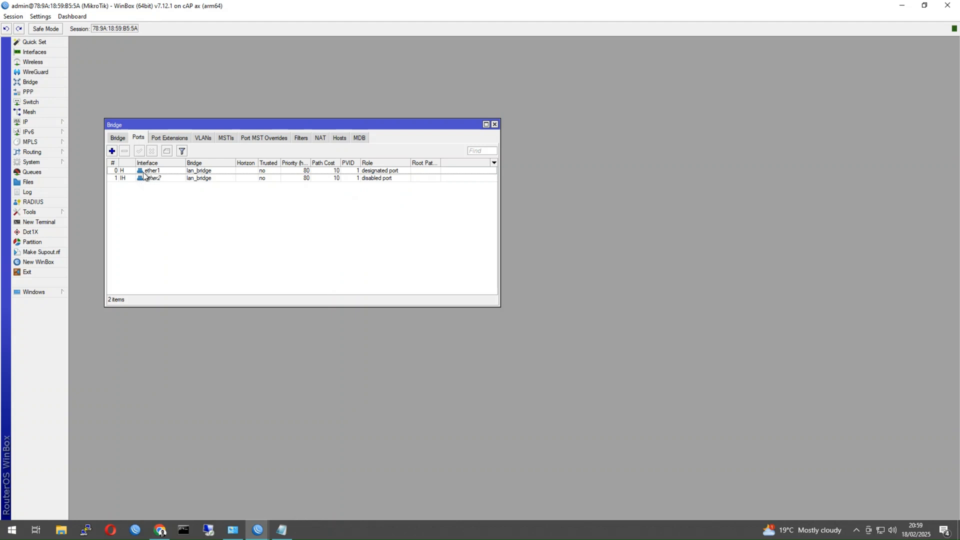
click(44, 122)
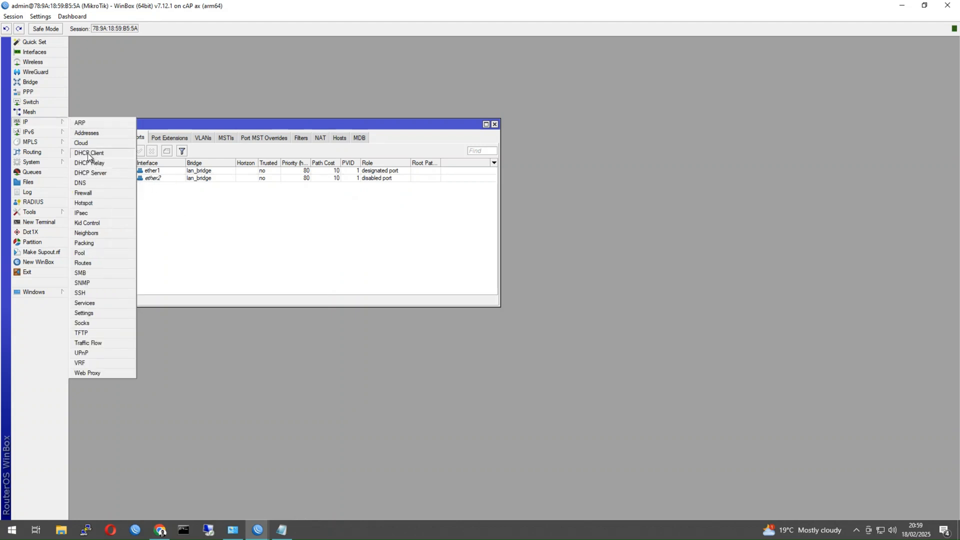
Add a DHCP client on lan_bridge.
click(89, 155)
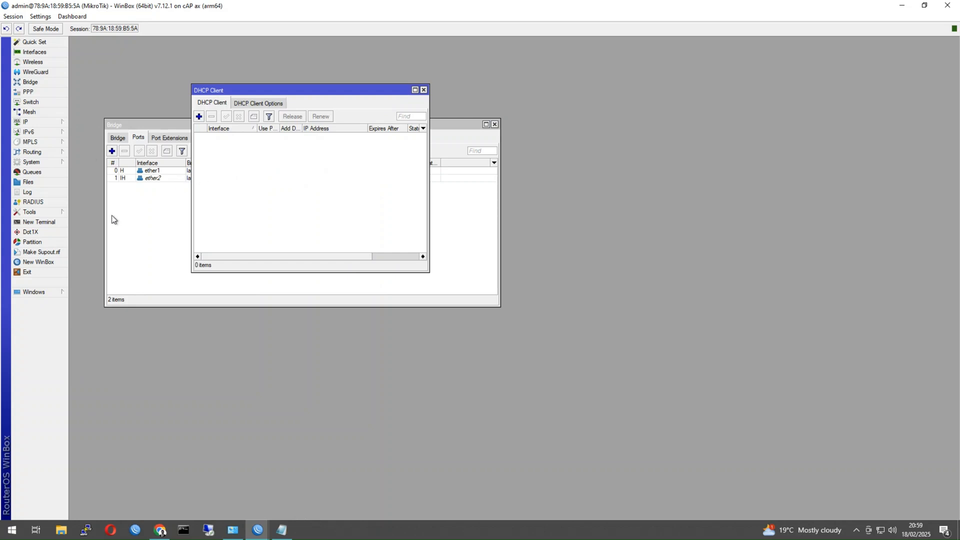
click(204, 118)
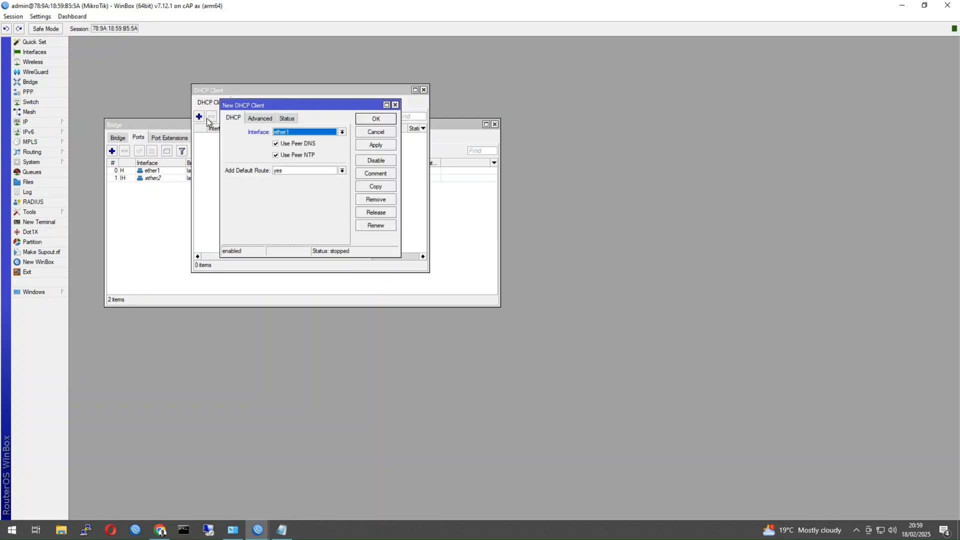
click(311, 132)
click(310, 154)
click(365, 122)
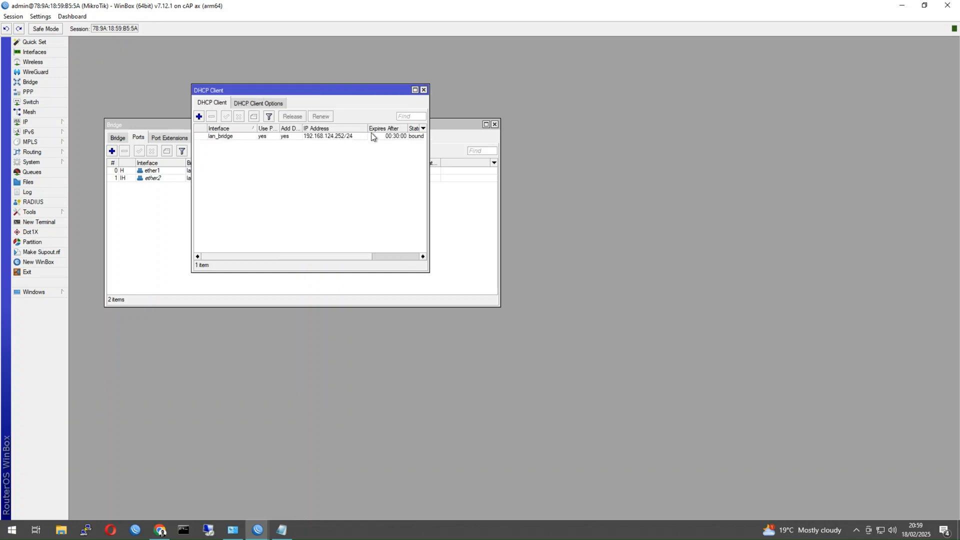
Close the session and reconnect to the cAP at 192.168.124.252, entering the admin password.
click(948, 5)
click(38, 261)
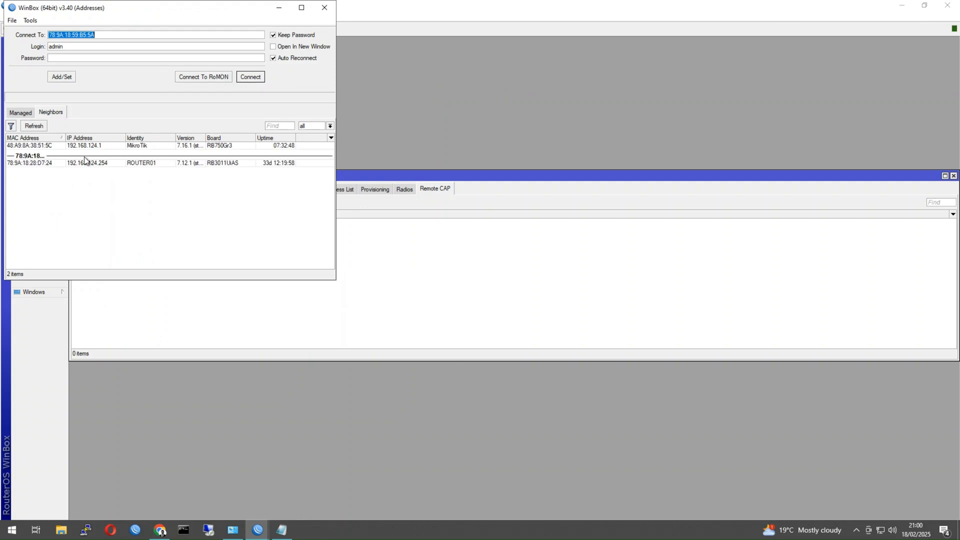
double_click(88, 202)
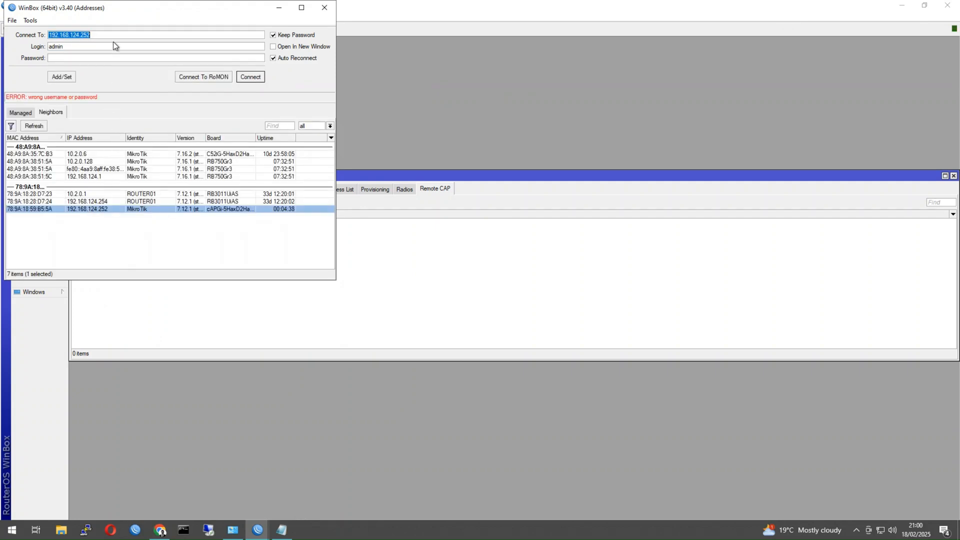
click(95, 59)
text(1)
key(Return)
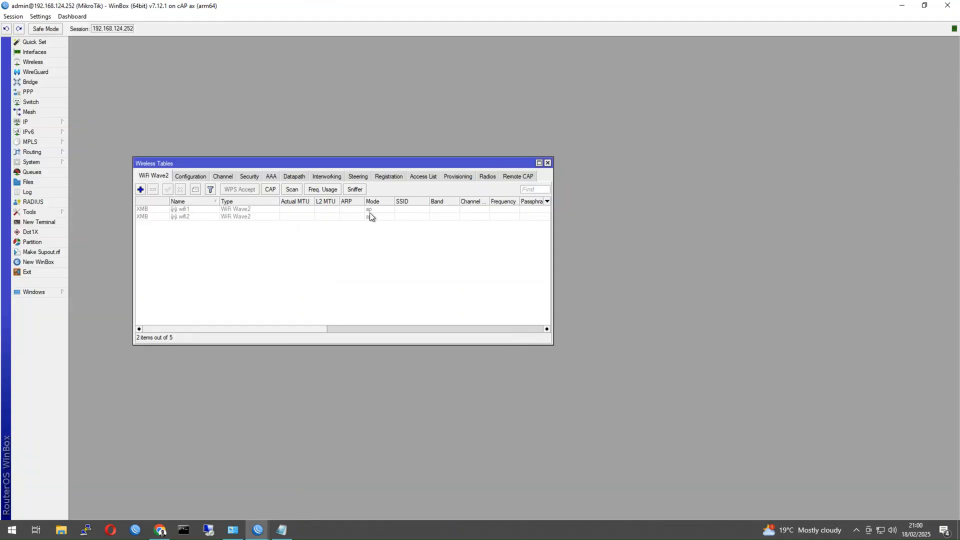
Set the cAP's CAP client discovery interface and certificate to request, and save.
click(270, 190)
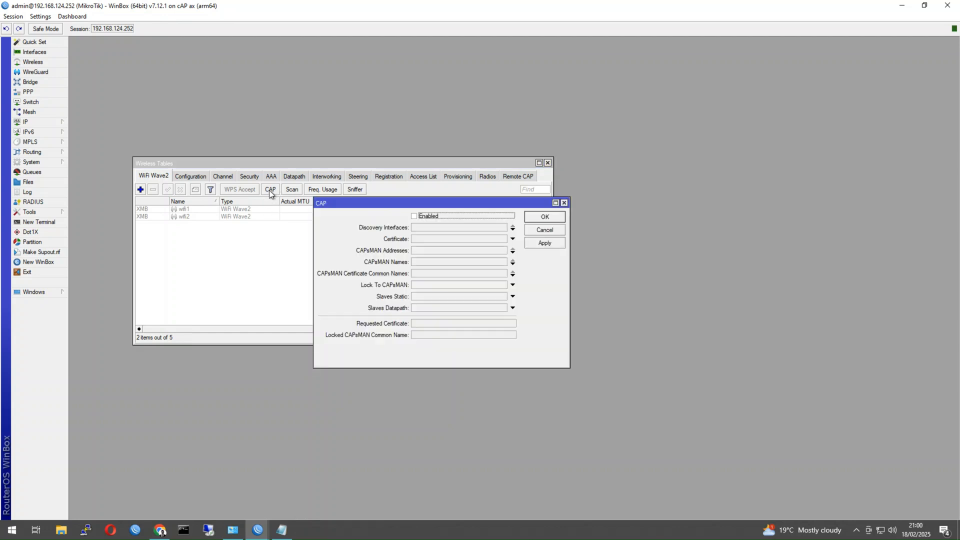
click(441, 227)
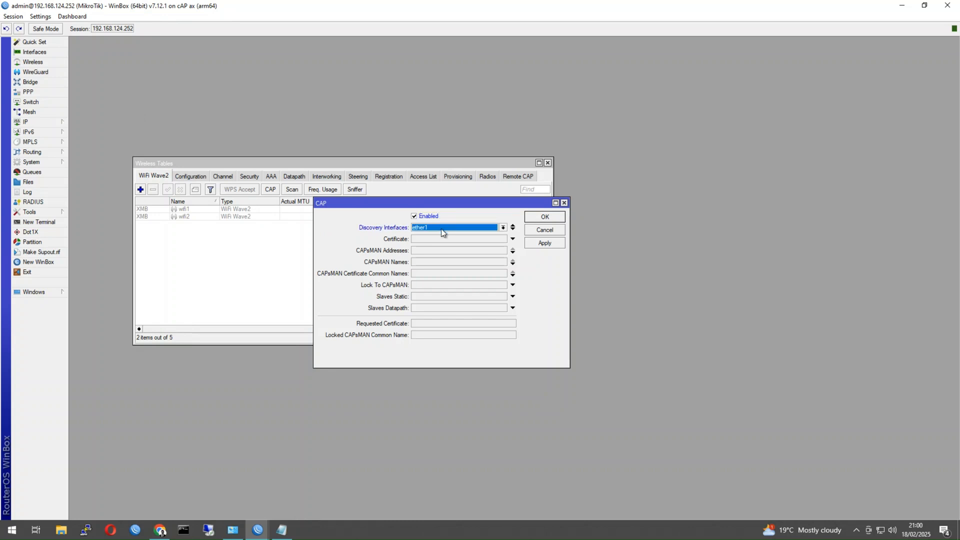
click(442, 229)
click(442, 262)
click(454, 239)
click(543, 219)
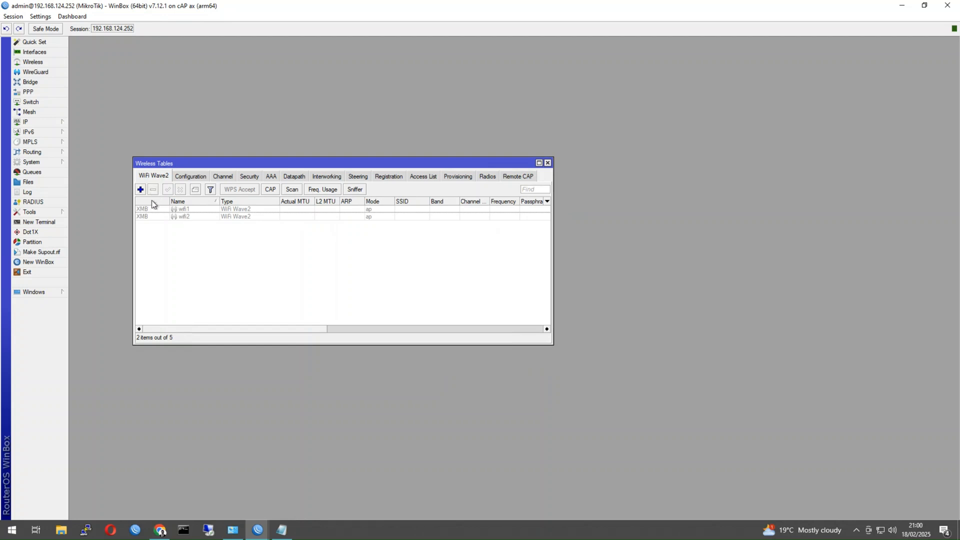
Set the Manager of both wifi1 and wifi2 to capsman.
double_click(146, 207)
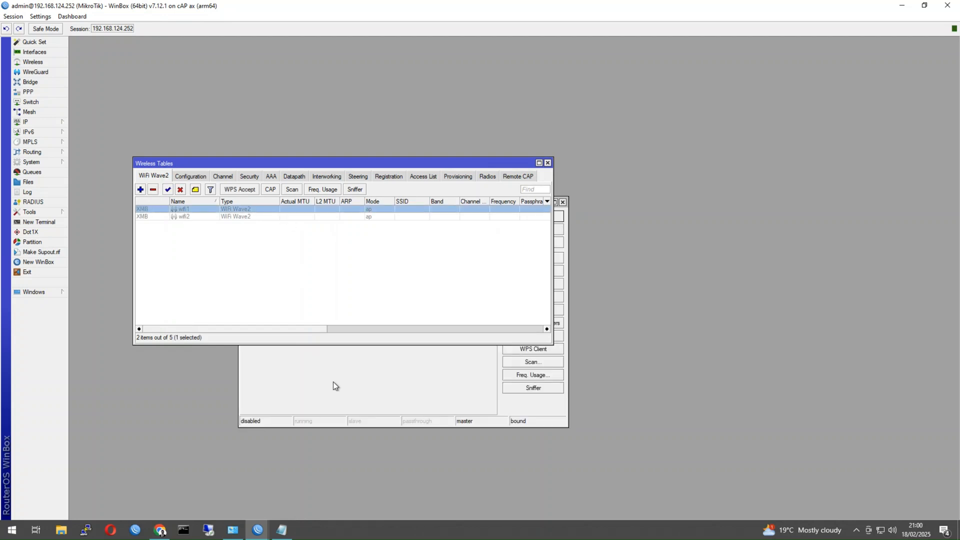
click(249, 218)
click(260, 215)
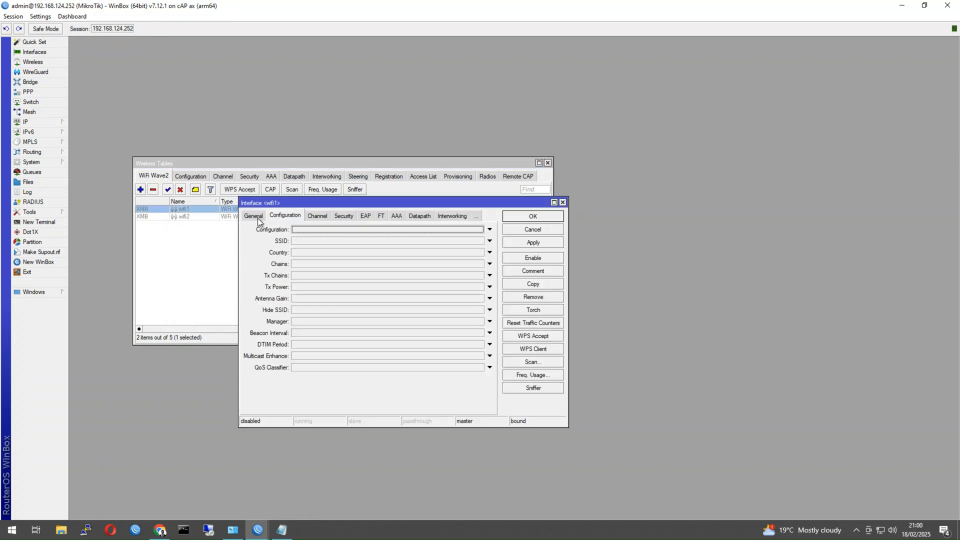
click(256, 216)
click(283, 216)
click(309, 322)
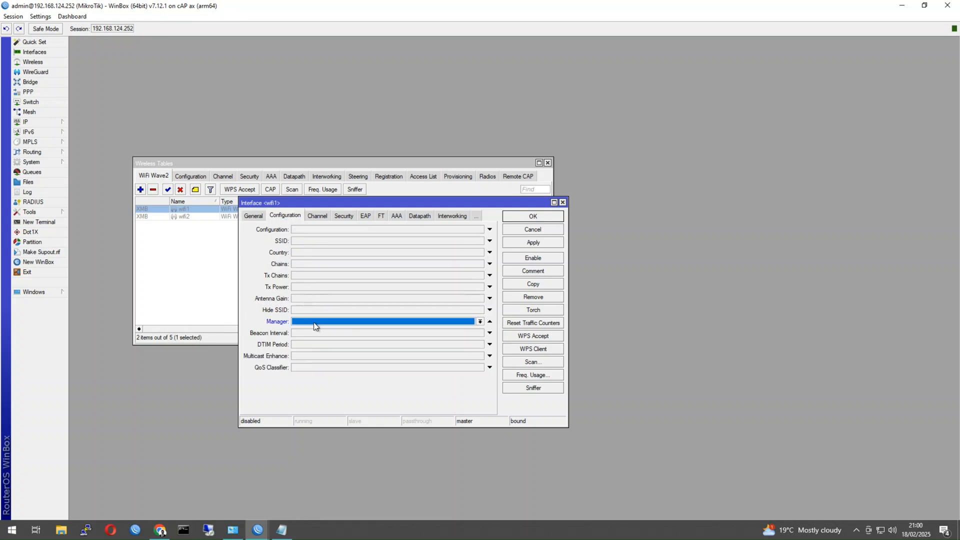
click(312, 329)
click(524, 219)
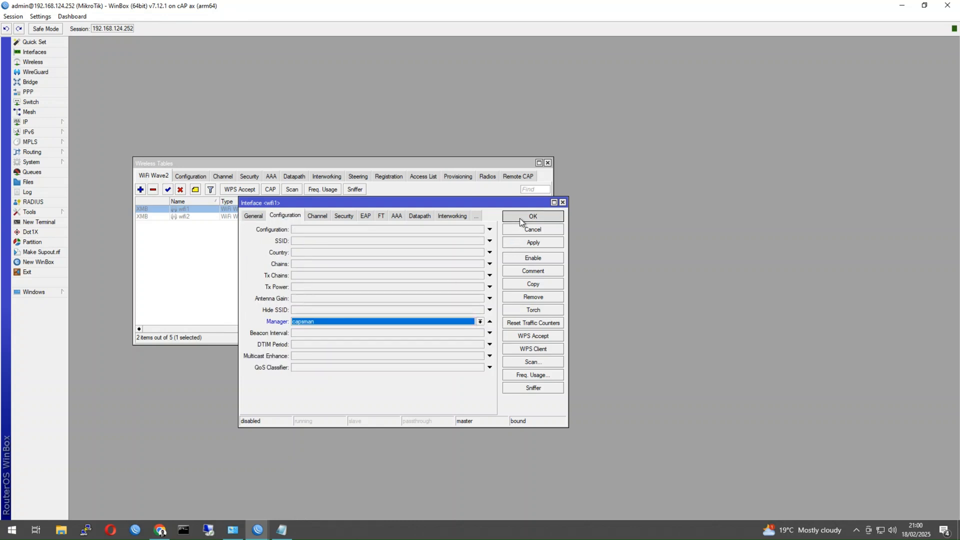
double_click(178, 225)
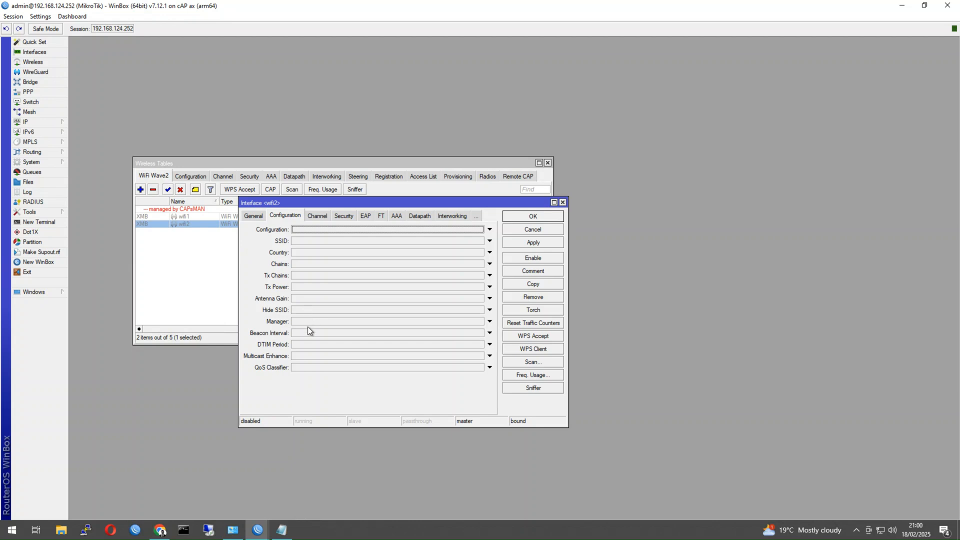
click(310, 322)
click(311, 328)
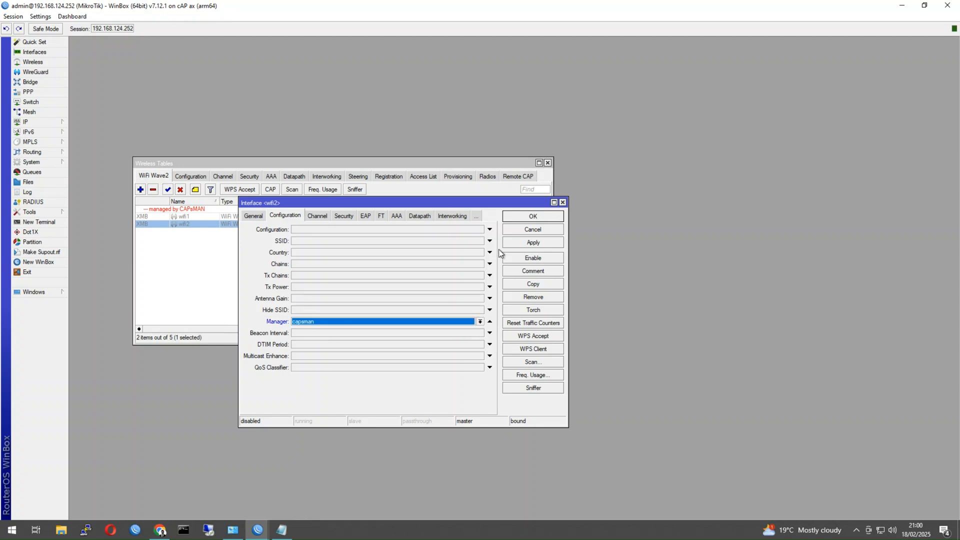
click(523, 218)
Set the Datapath bridge of wifi1 and wifi2 to lan_bridge.
click(220, 218)
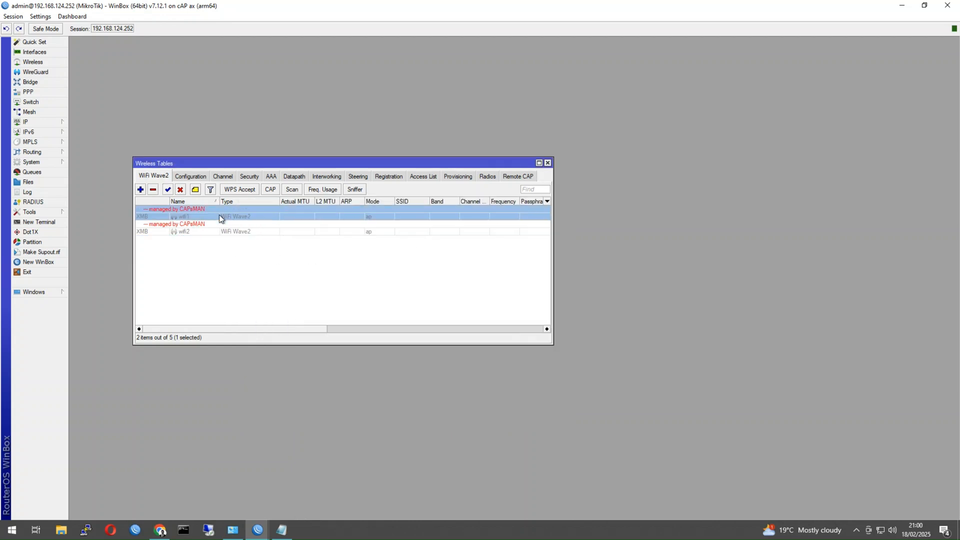
double_click(219, 216)
click(413, 215)
click(302, 241)
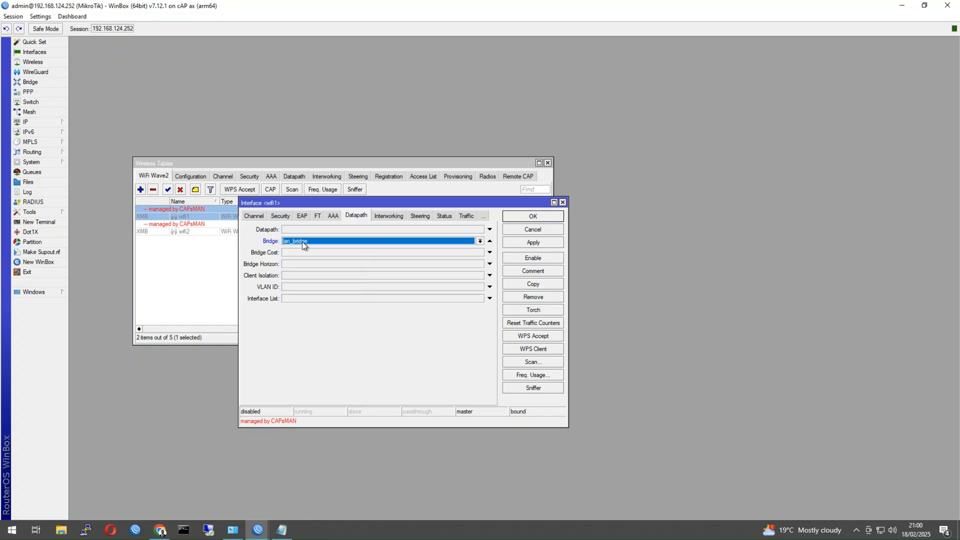
click(547, 217)
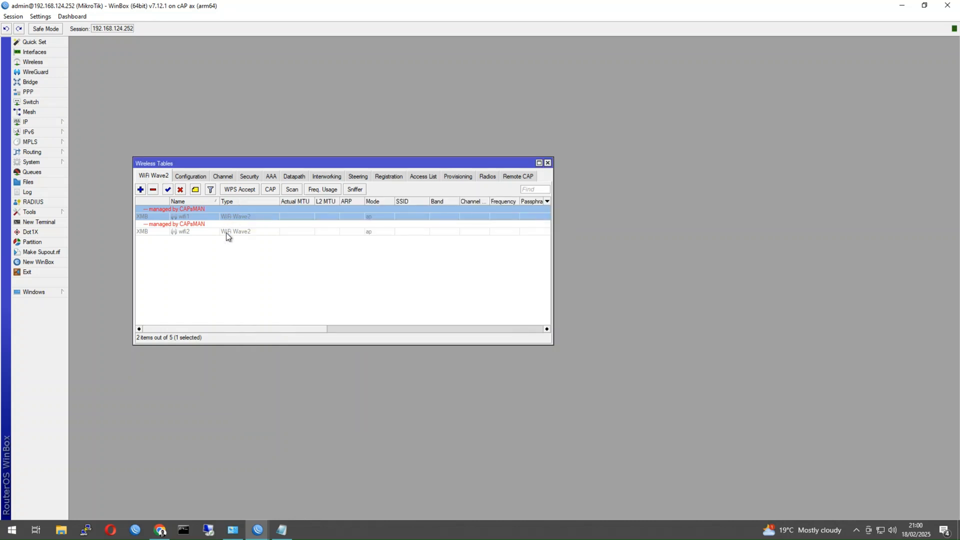
double_click(226, 232)
click(336, 242)
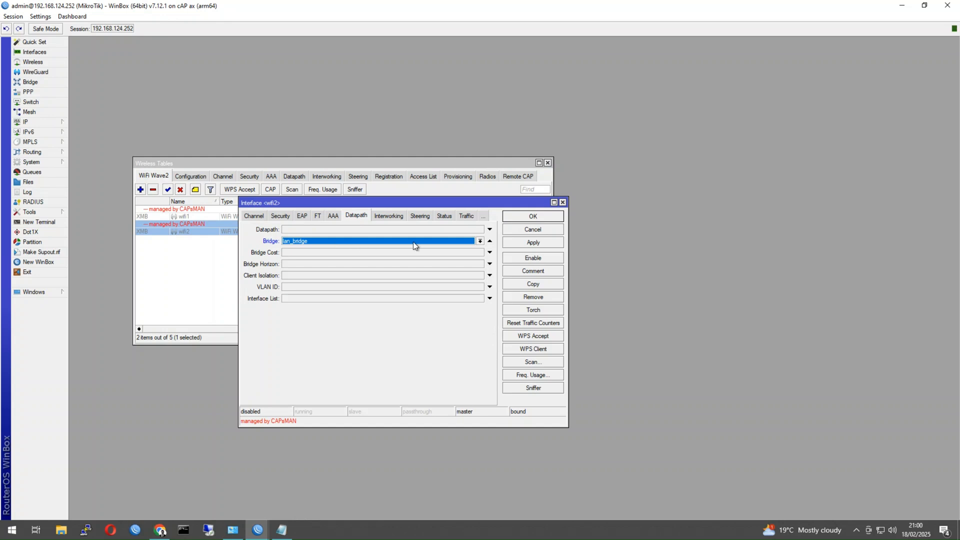
click(534, 219)
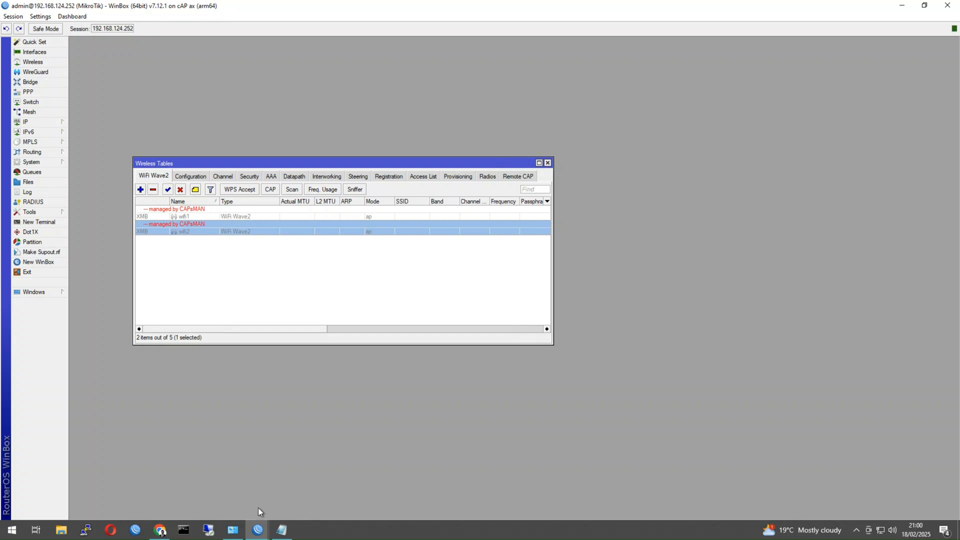
On the hEX, rename cap-wifi1 to TestAP-5G and assign it the cfg-5G configuration.
mouse_move(257, 530)
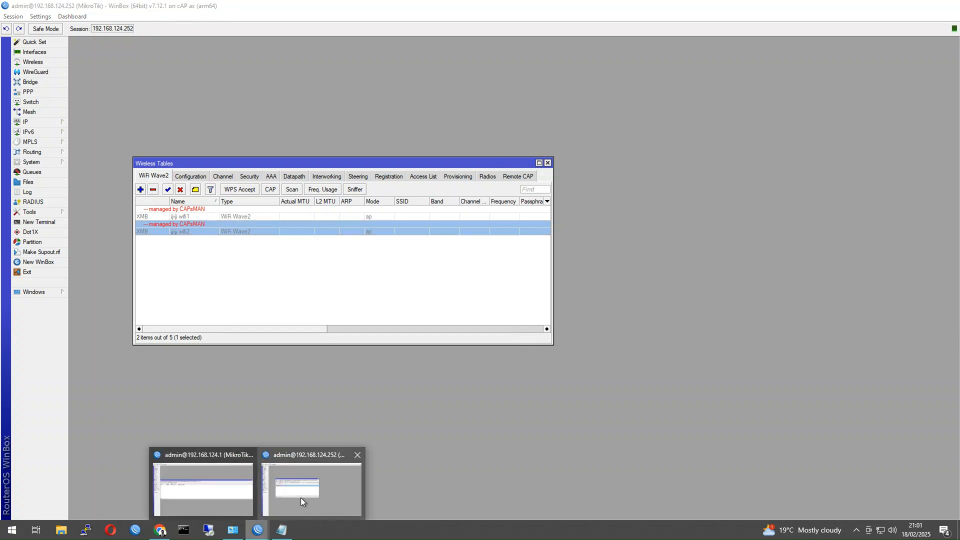
click(234, 497)
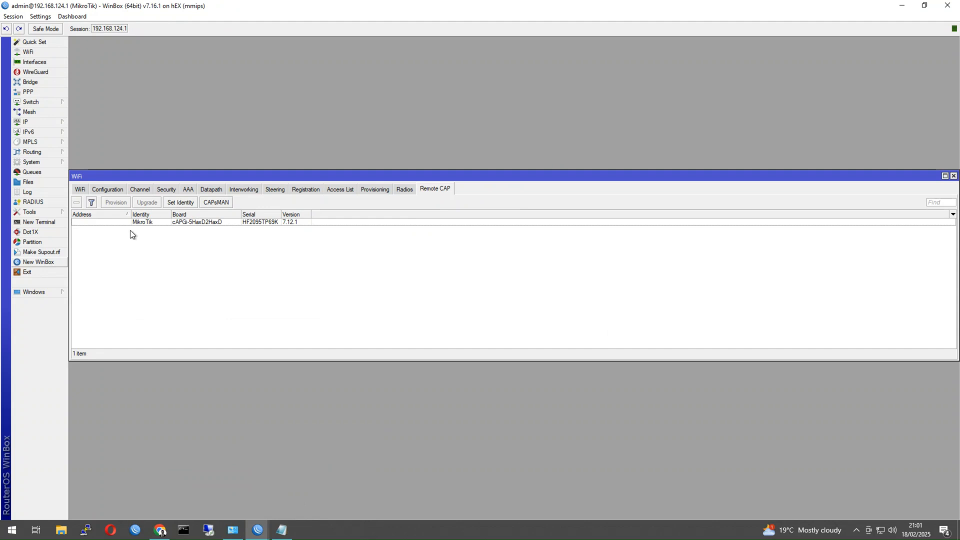
click(81, 189)
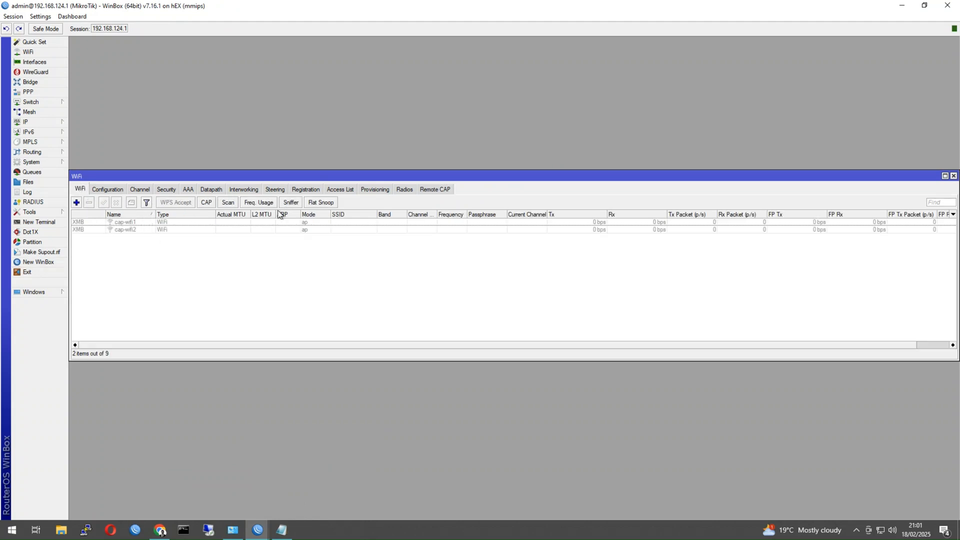
click(113, 223)
double_click(113, 223)
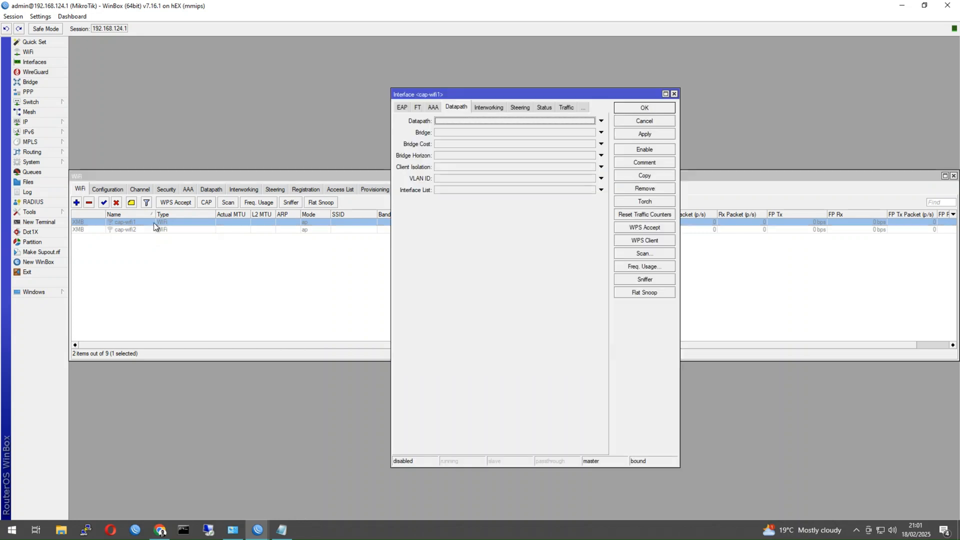
click(397, 109)
click(397, 109)
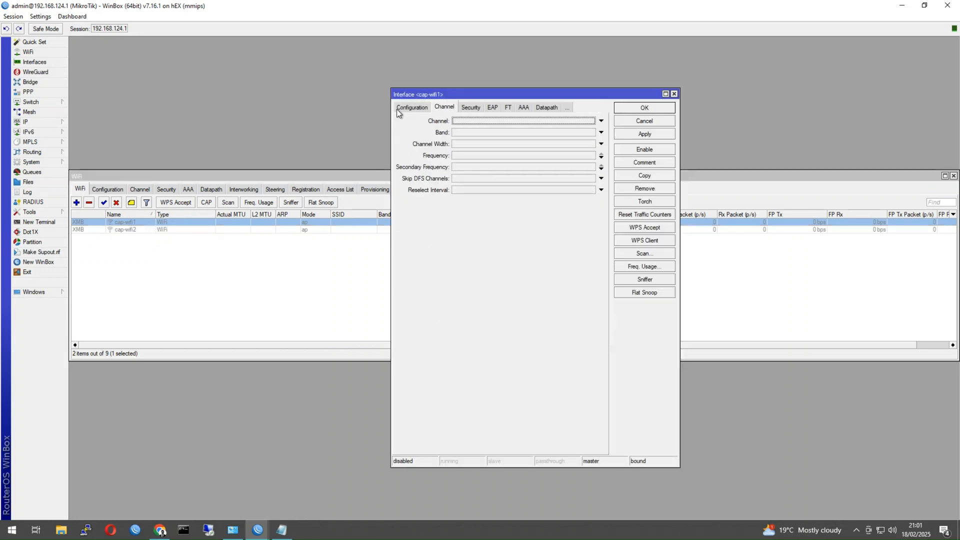
click(397, 109)
click(399, 108)
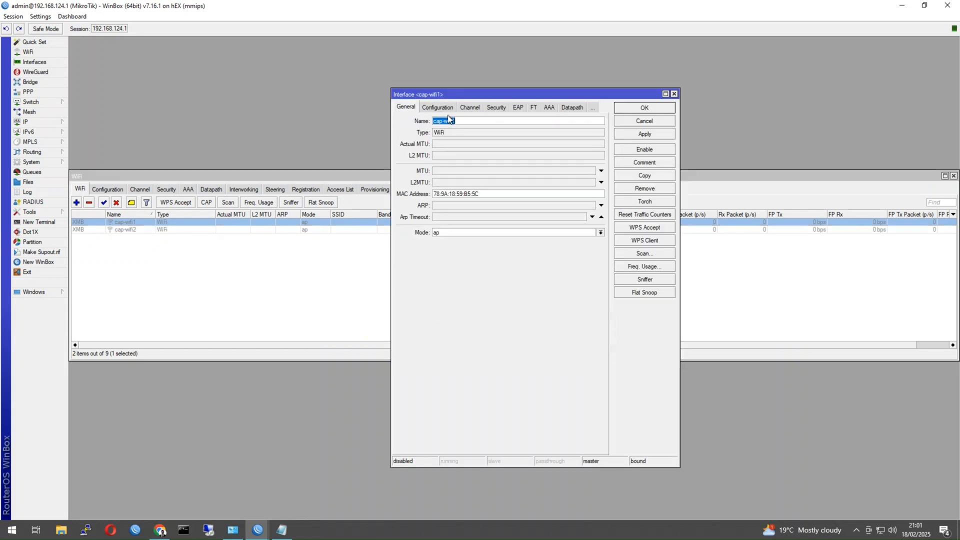
text(Test)
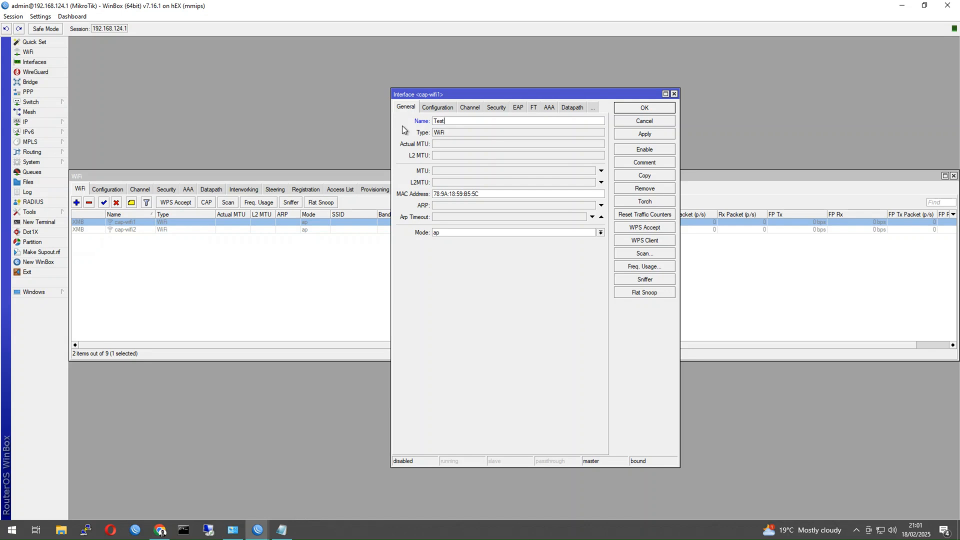
text(AP-5G)
click(428, 107)
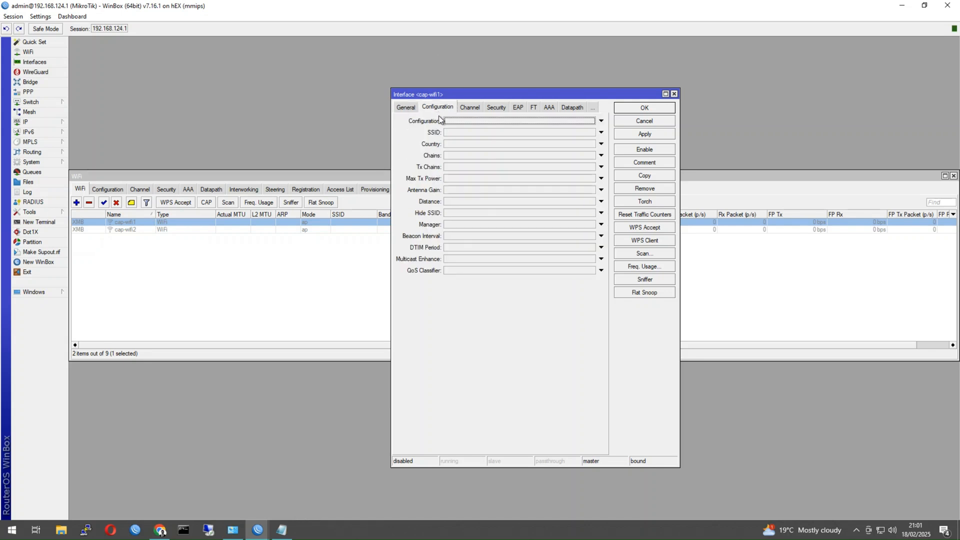
click(450, 123)
click(479, 125)
click(457, 136)
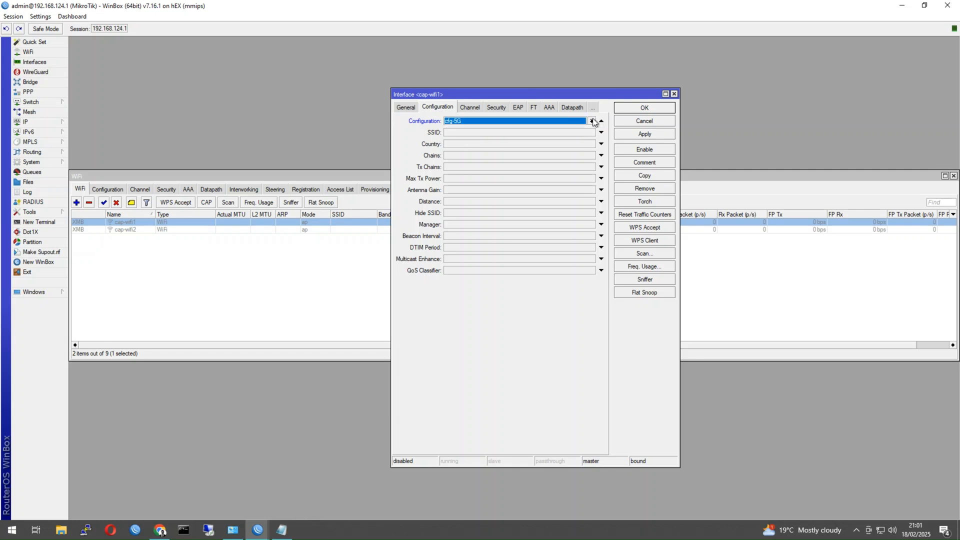
click(645, 110)
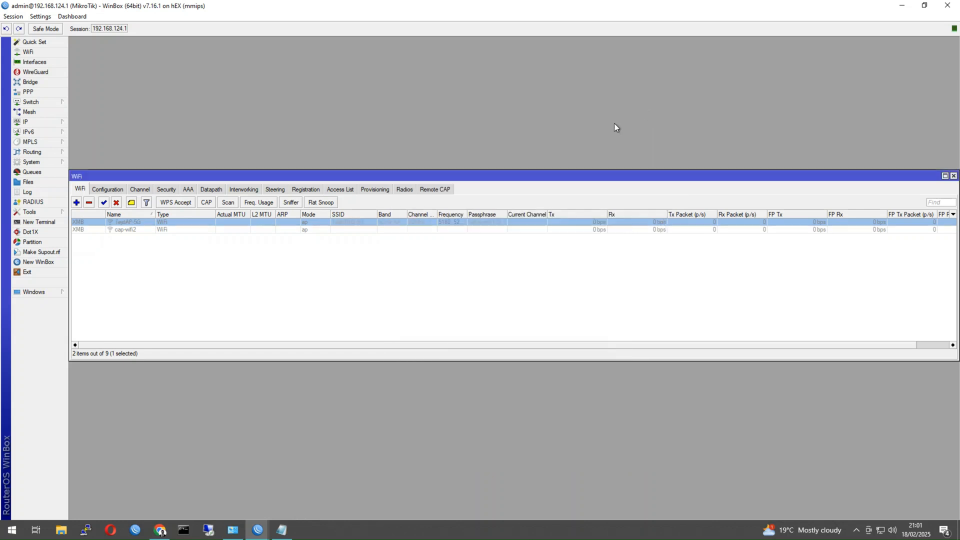
Rename cap-wifi2 to TestAP-2G with cfg-2G, then enable both TestAP interfaces.
double_click(138, 230)
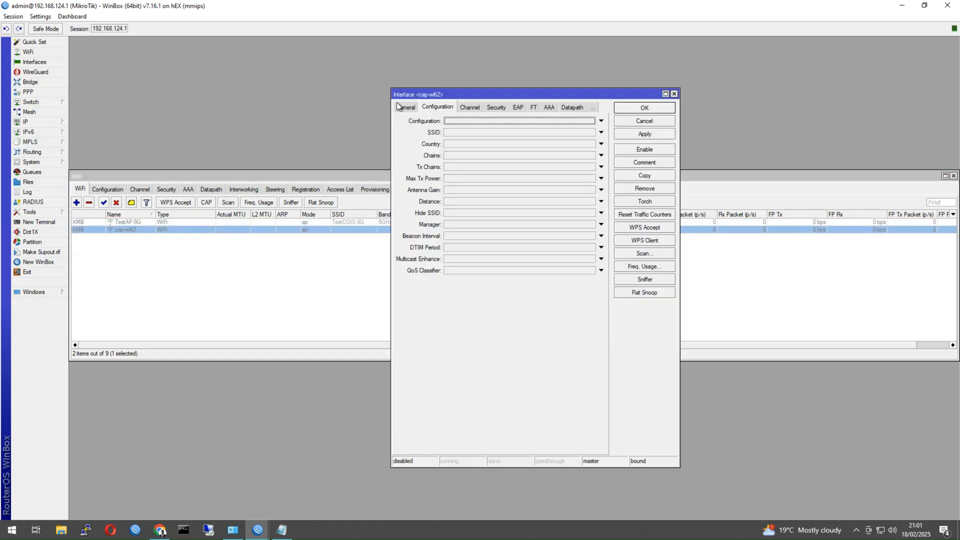
click(403, 107)
drag(467, 121, 422, 123)
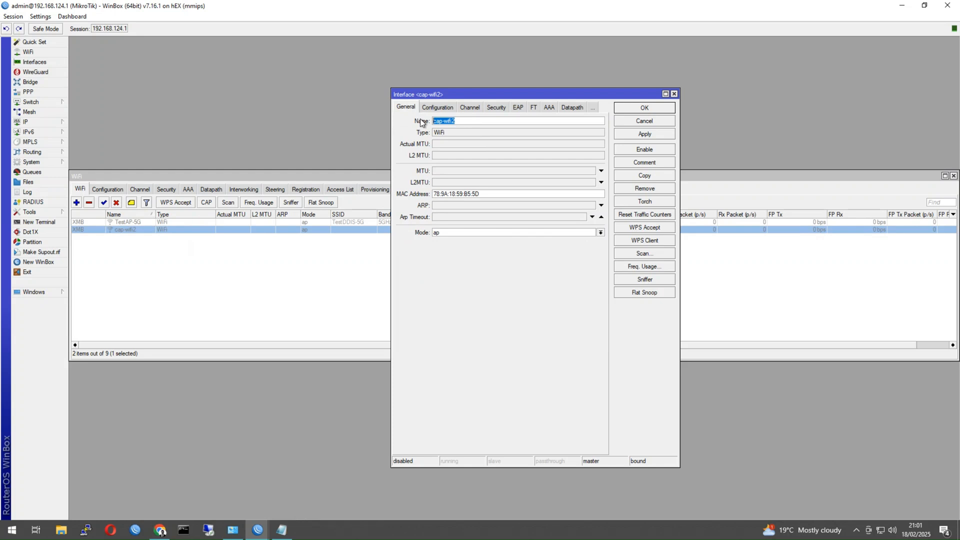
text(TestAP-2G)
click(437, 107)
click(449, 124)
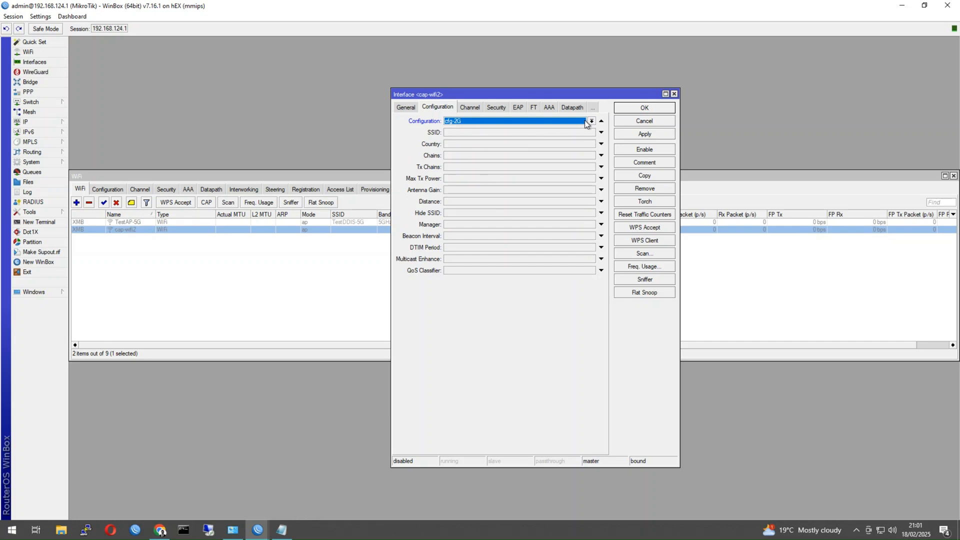
click(621, 111)
shift+click(145, 229)
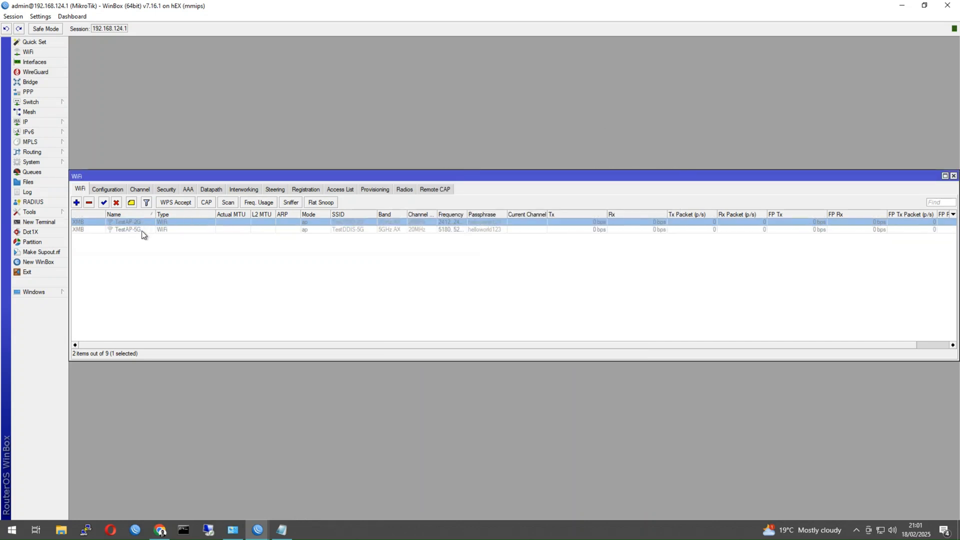
click(104, 203)
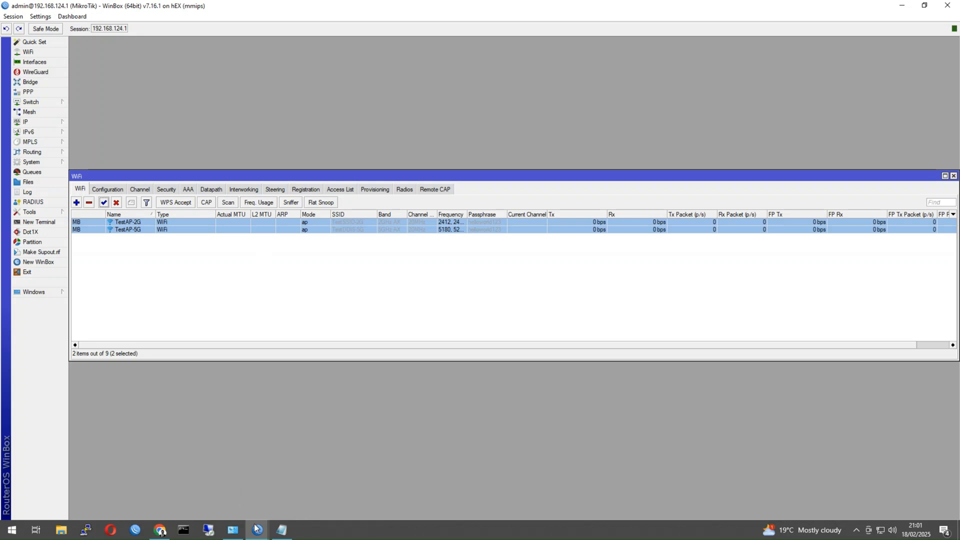
On the cAP ax, check the new SSIDs and channels on the 5 GHz and 2.4 GHz radios.
mouse_move(257, 530)
click(296, 497)
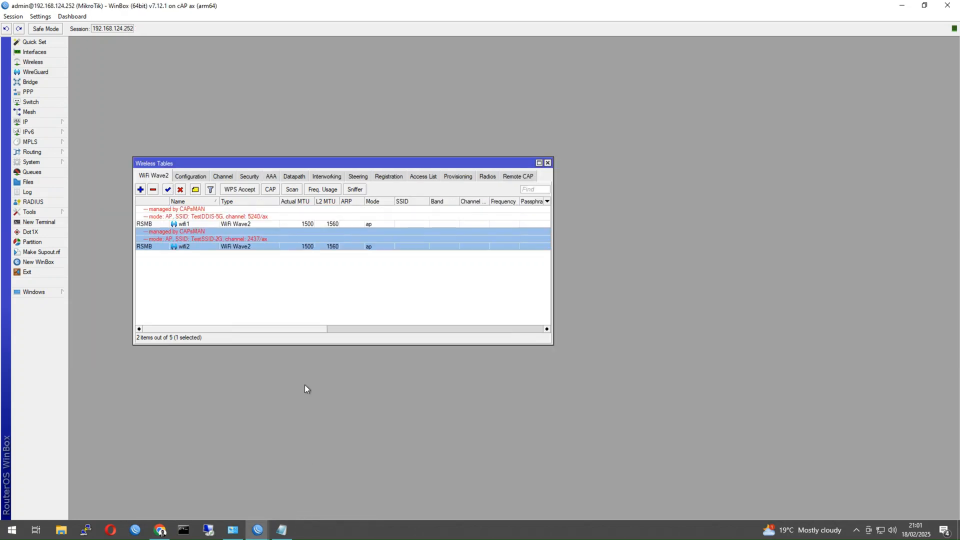
click(222, 218)
click(220, 244)
Back on the hEX, show the WiFi Registration table of connected clients.
mouse_move(258, 534)
click(215, 497)
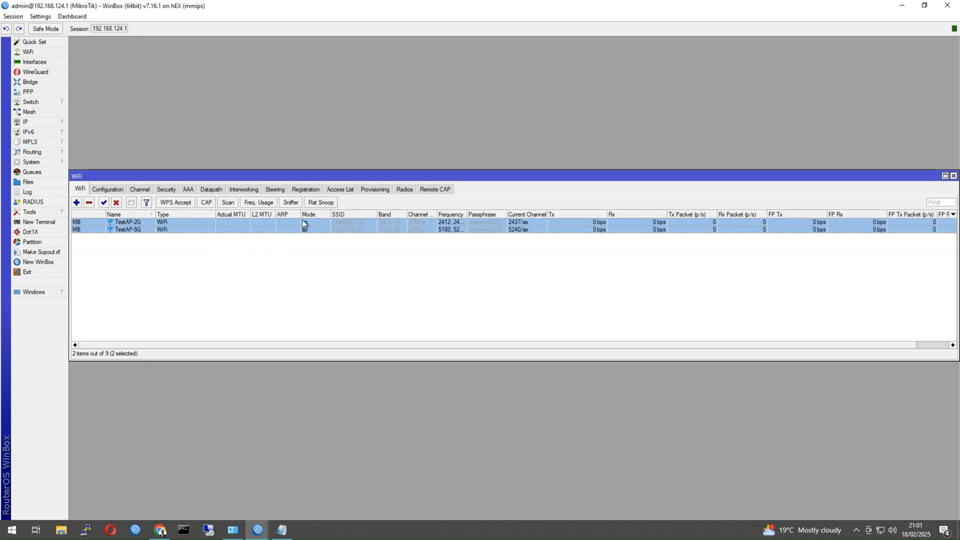
click(306, 190)
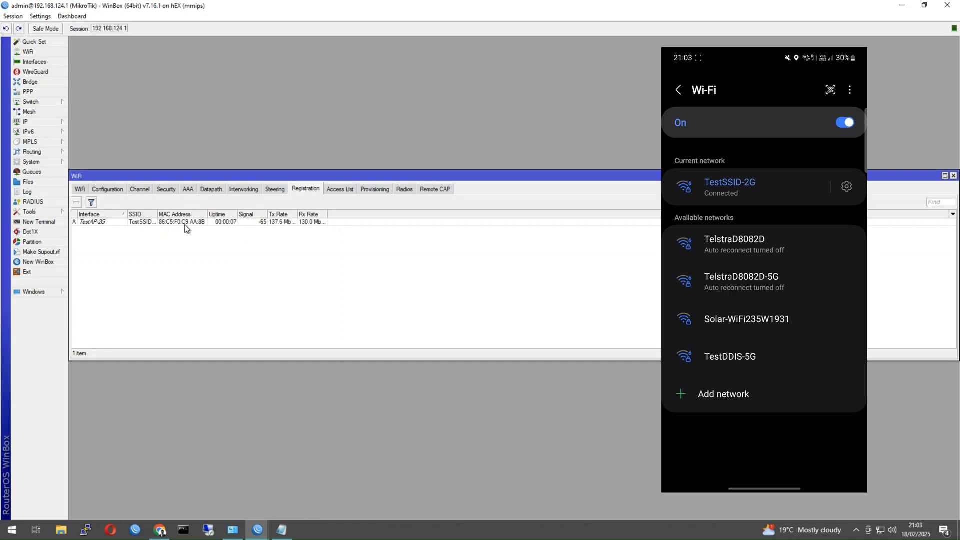
Confirm the phone's registration moves from TestAP-2G to TestAP-5G, then return to the cAP ax window.
click(203, 221)
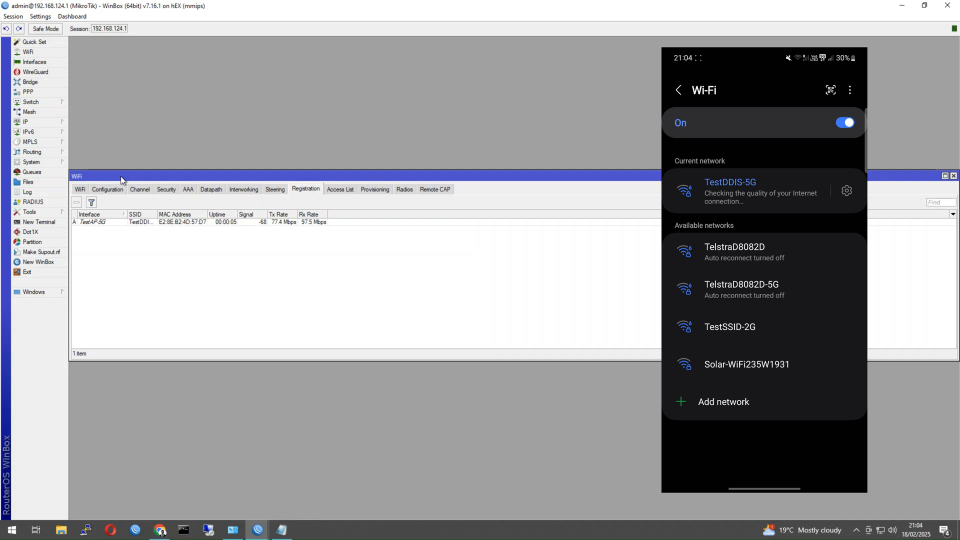
click(110, 223)
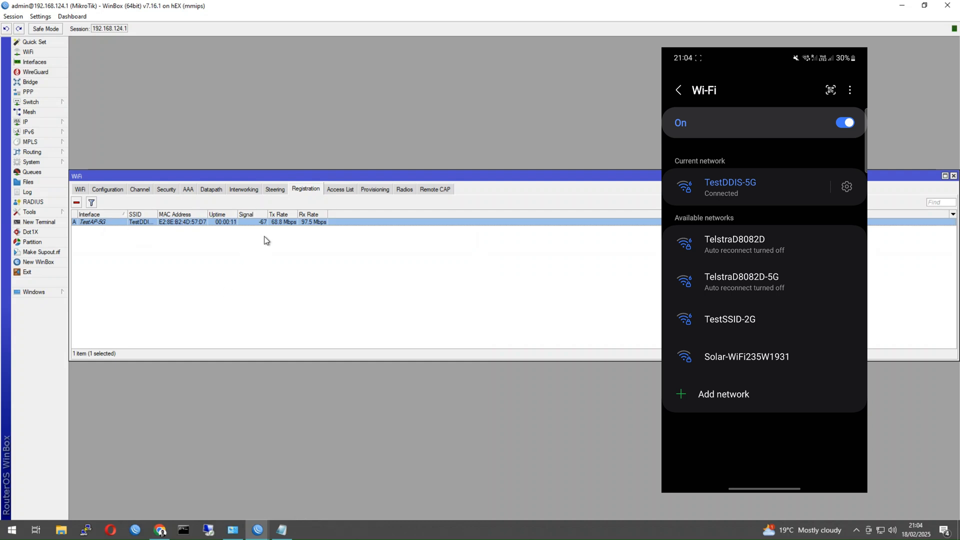
drag(129, 176, 178, 122)
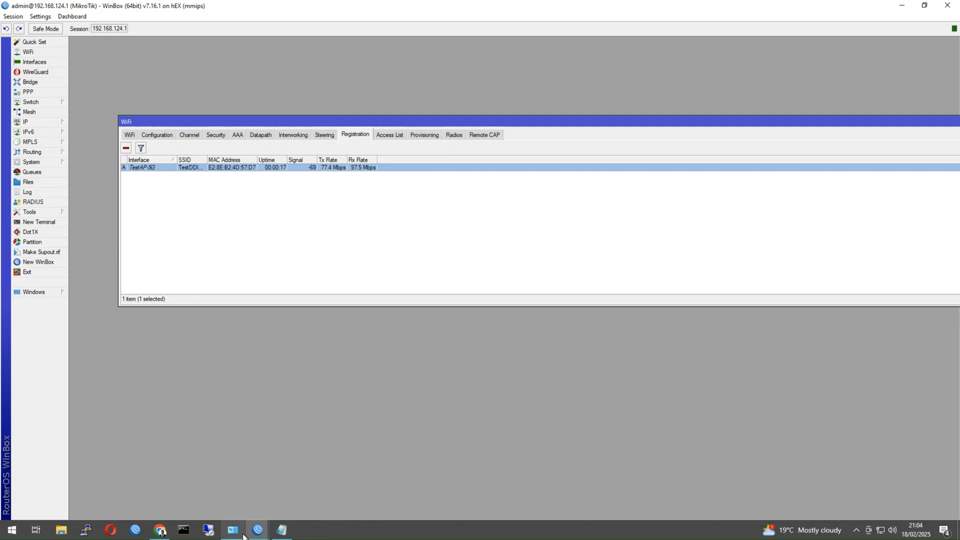
mouse_move(257, 530)
click(293, 492)
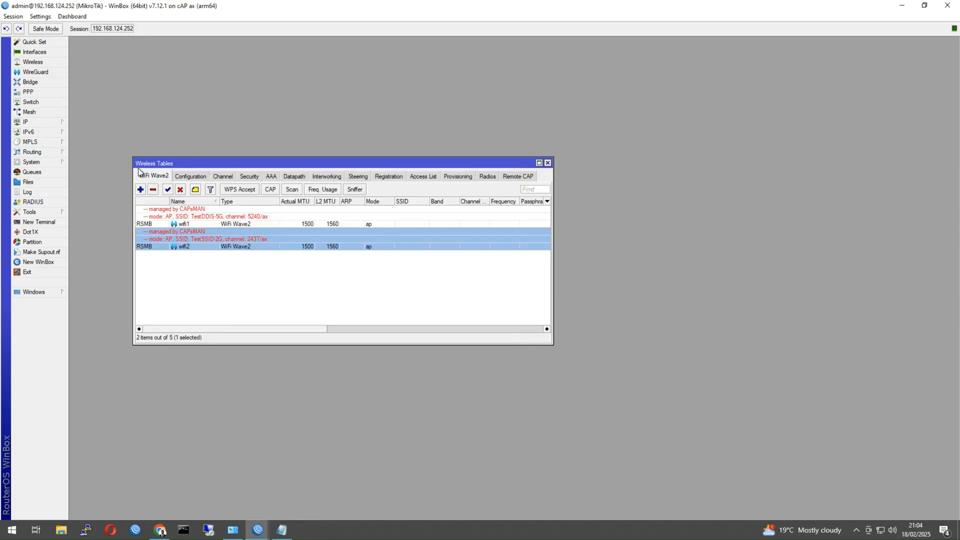